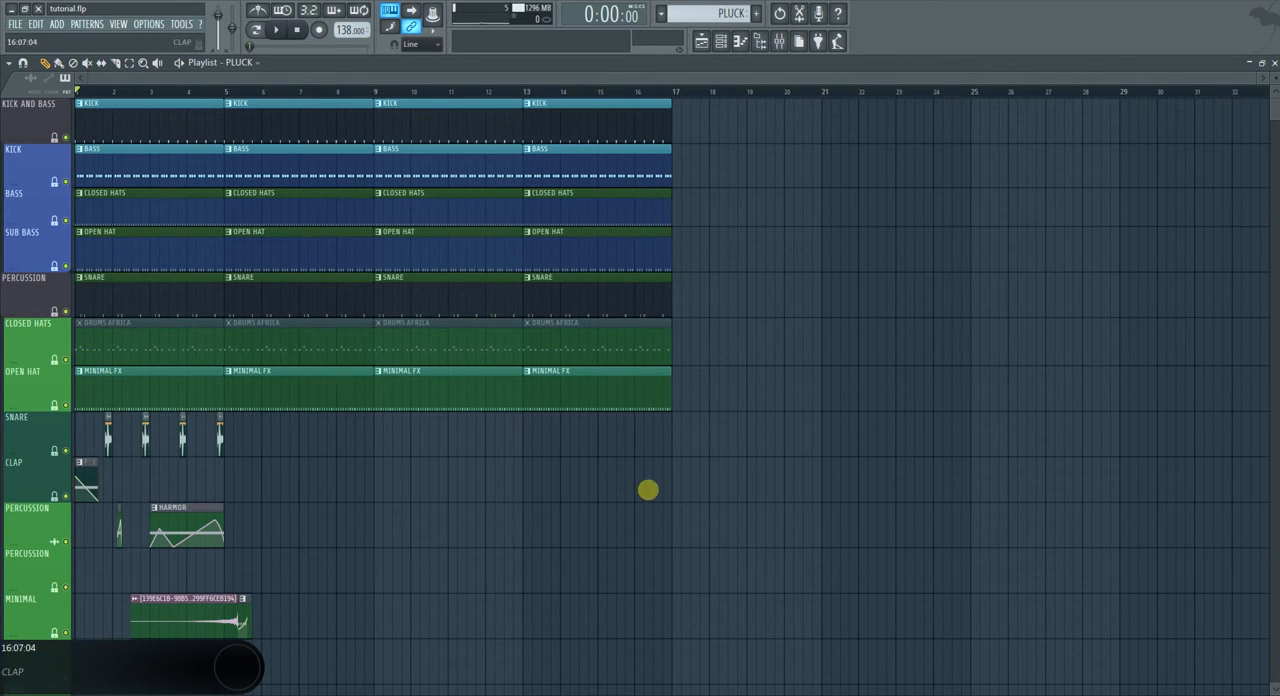
Create a new empty pattern named WHITE NOISE.
left_click(720, 41)
left_click(760, 13)
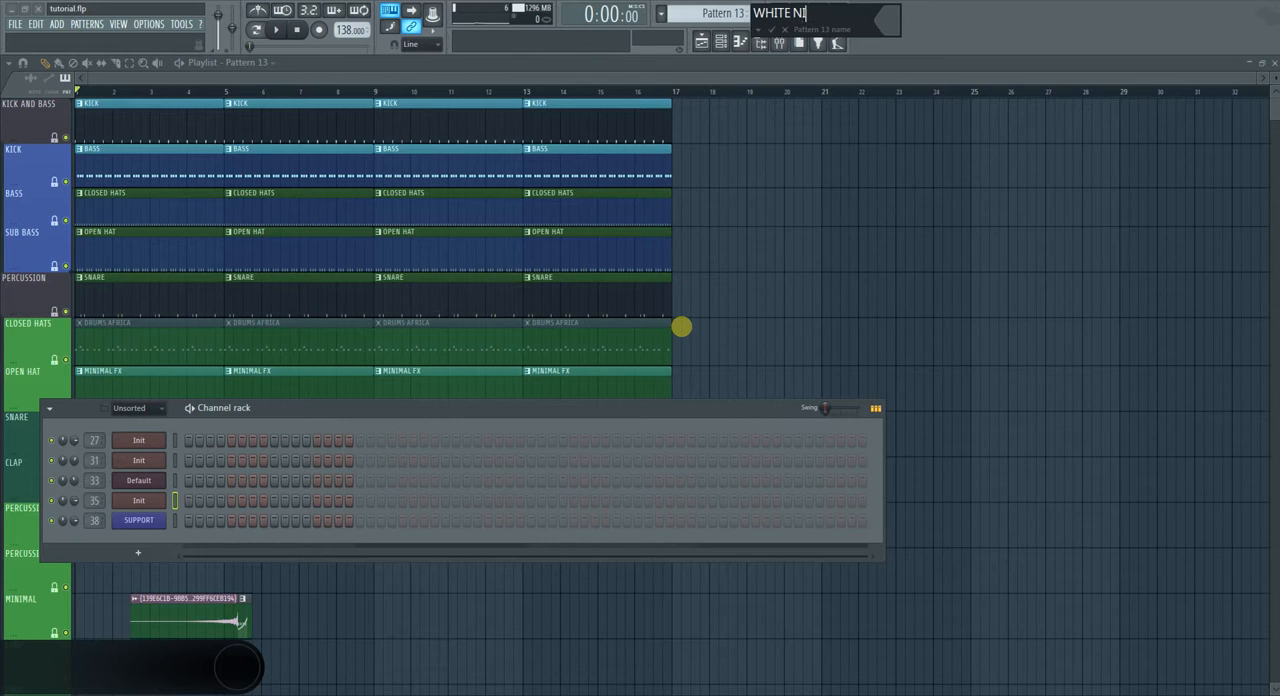
key("Return")
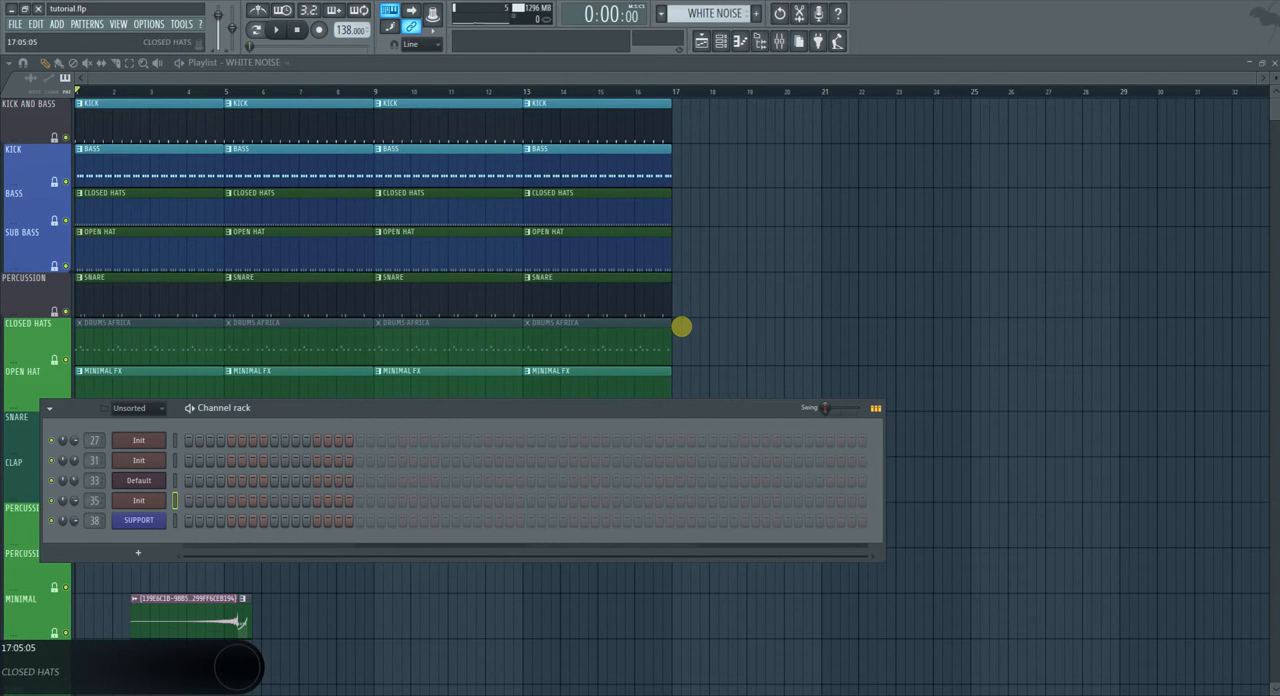
Display all channels in the Channel rack and reposition the rack to fit the full list on screen.
left_click(132, 408)
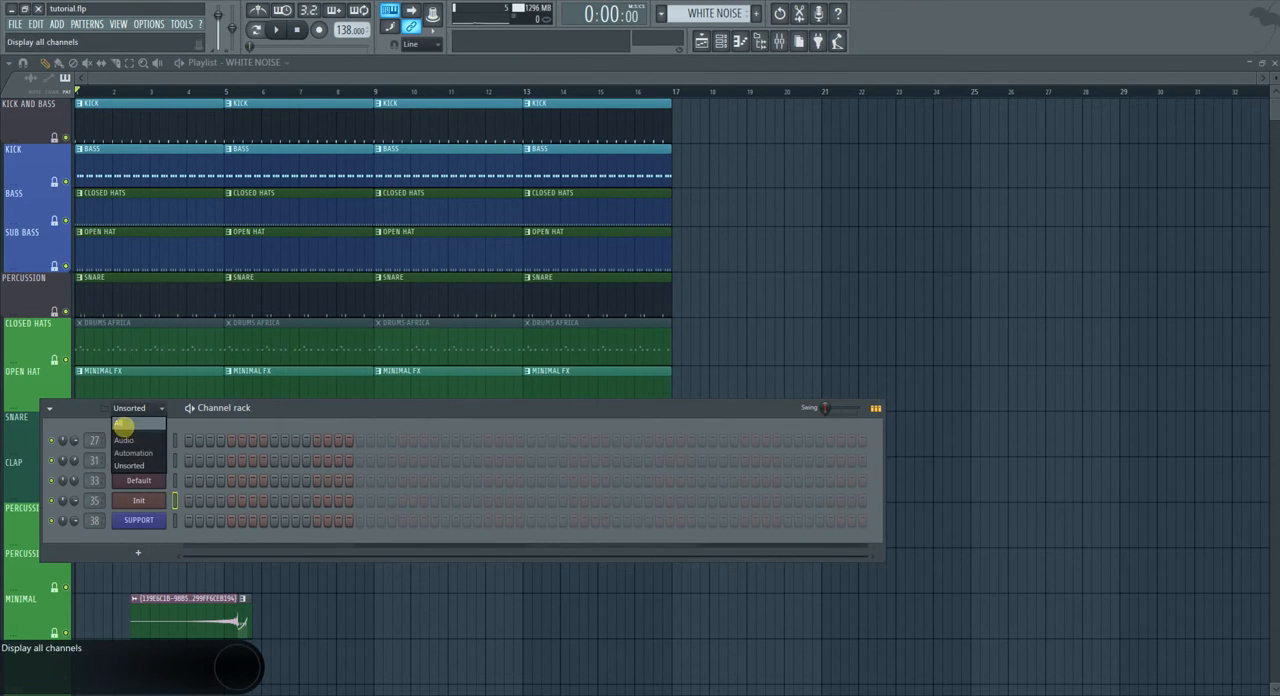
left_click(124, 428)
left_click_drag(331, 400, 730, 145)
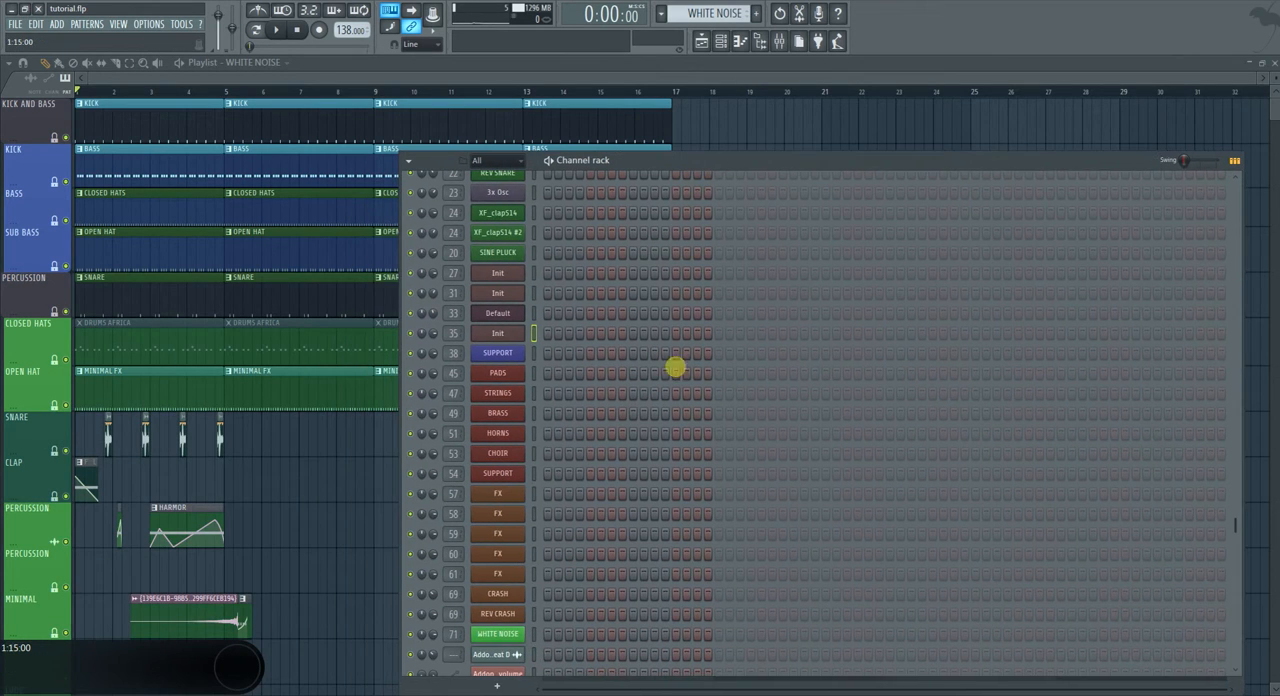
Open the WHITE NOISE channel's 3x Osc instrument and examine its oscillator settings.
scroll(510, 472, "up", 2)
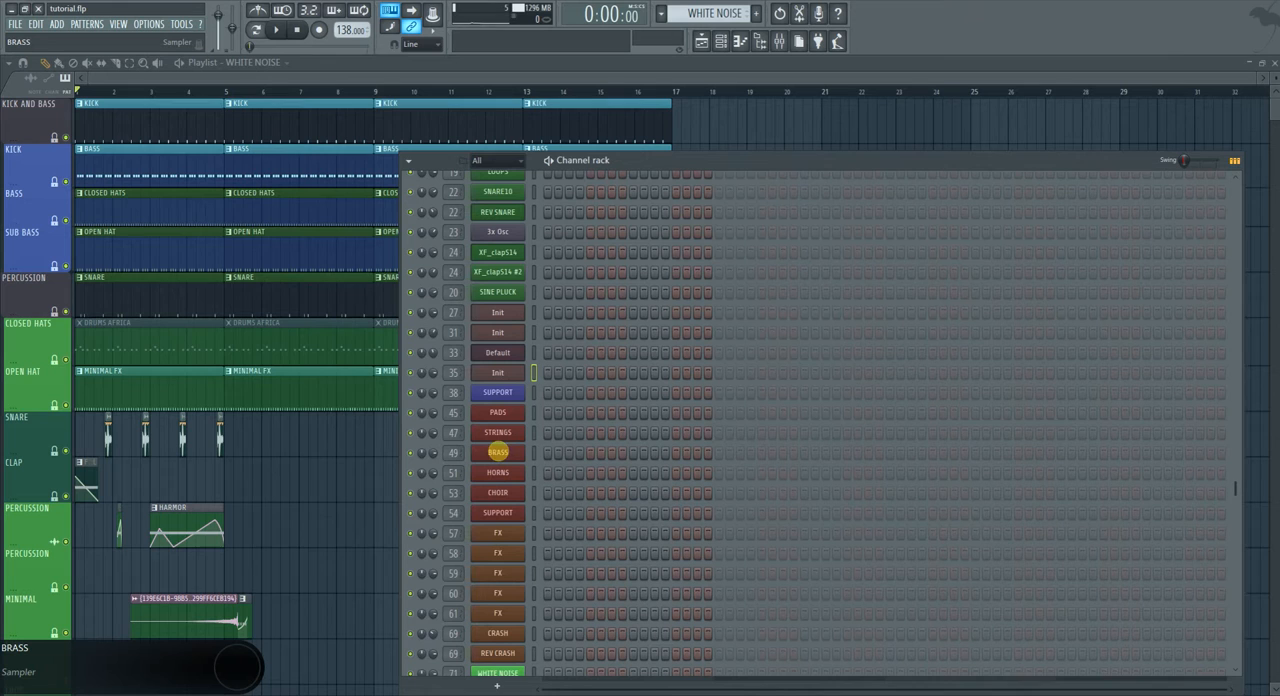
scroll(496, 495, "down", 6)
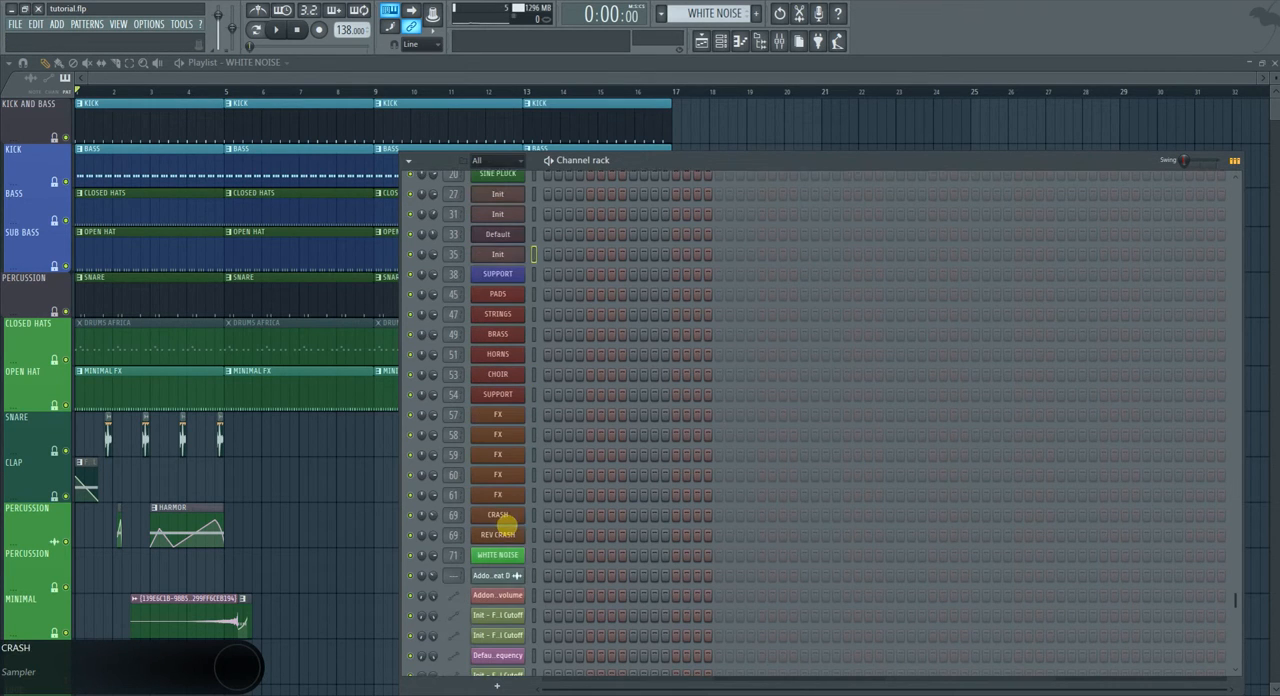
right_click(508, 553)
left_click(506, 553)
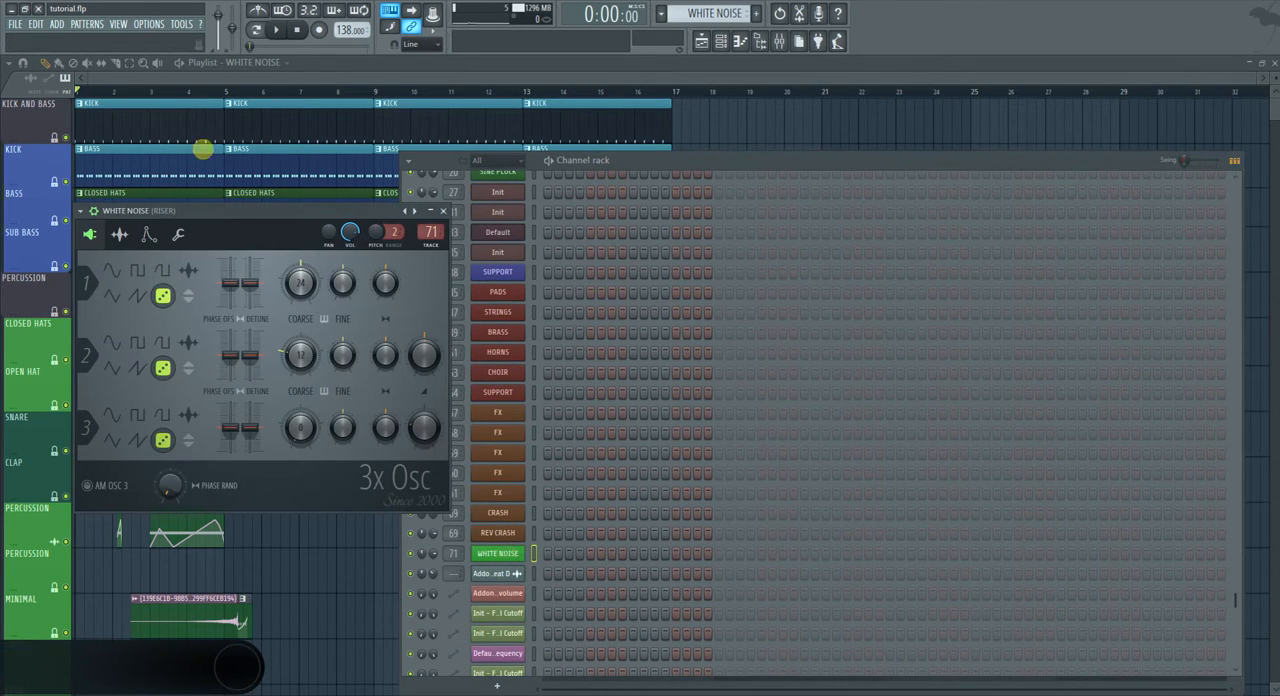
left_click_drag(242, 212, 749, 257)
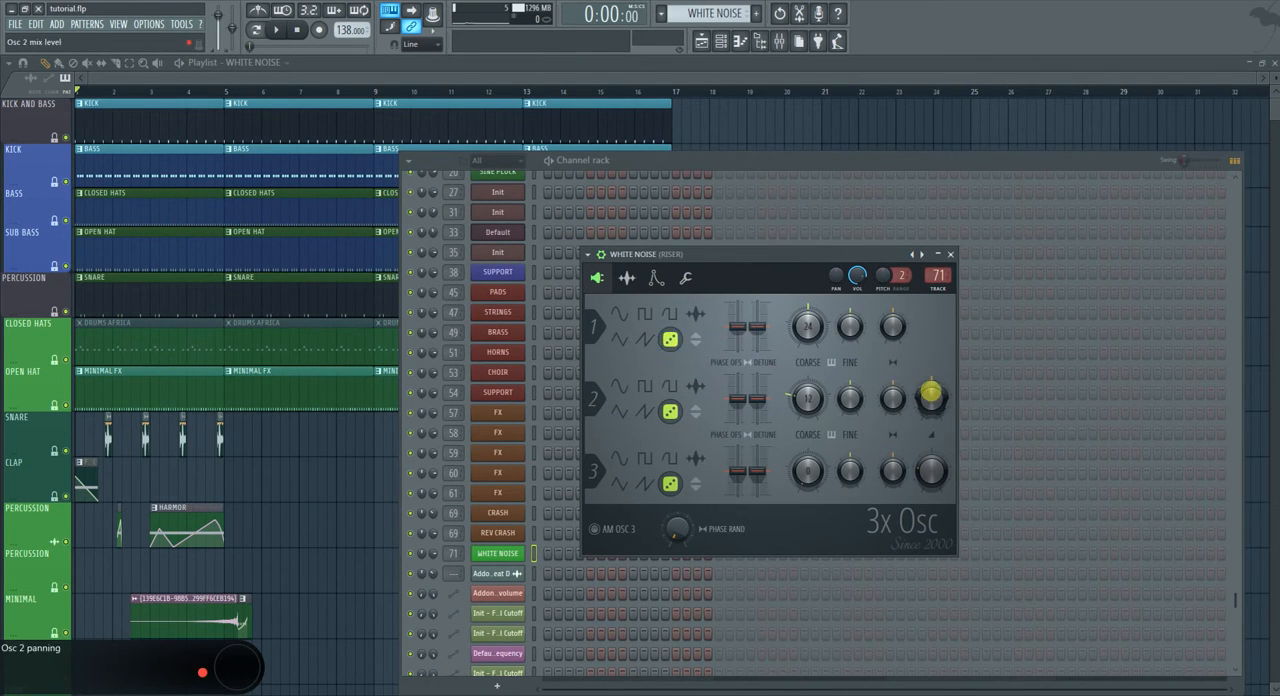
left_click_drag(926, 394, 943, 503)
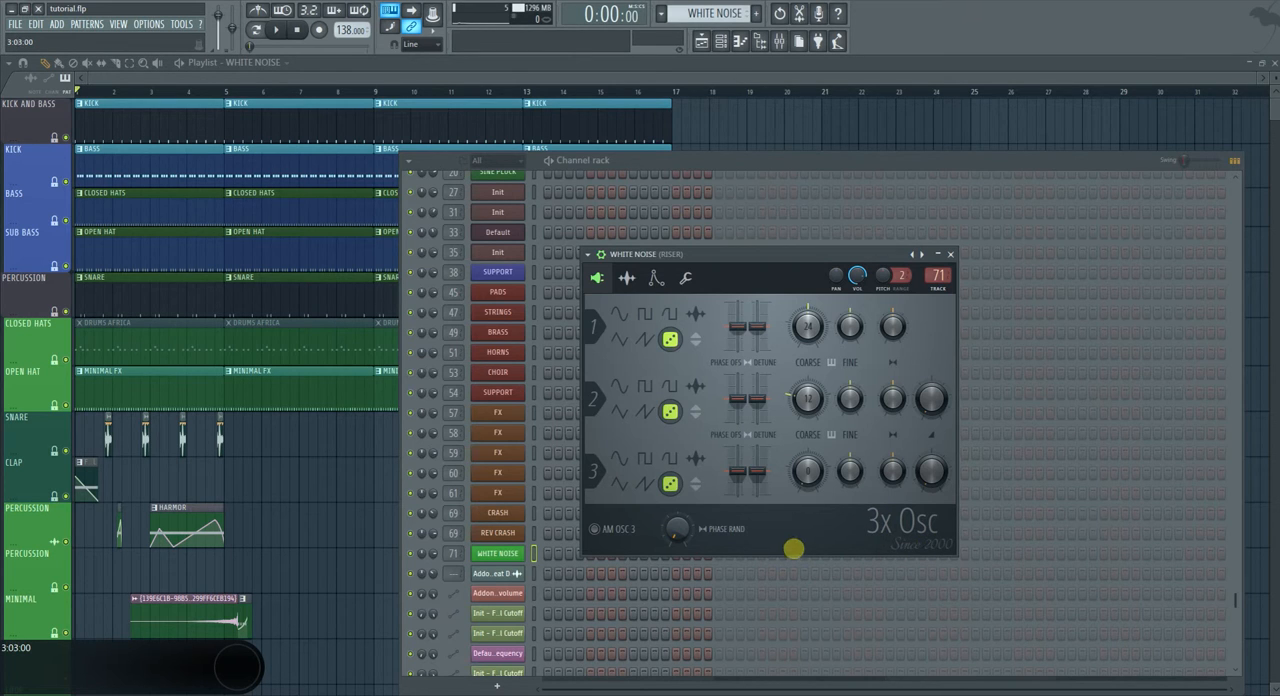
Add a C5 note to the WHITE NOISE channel and extend it in the piano roll from bar 1 to bar 5.
left_click(547, 556)
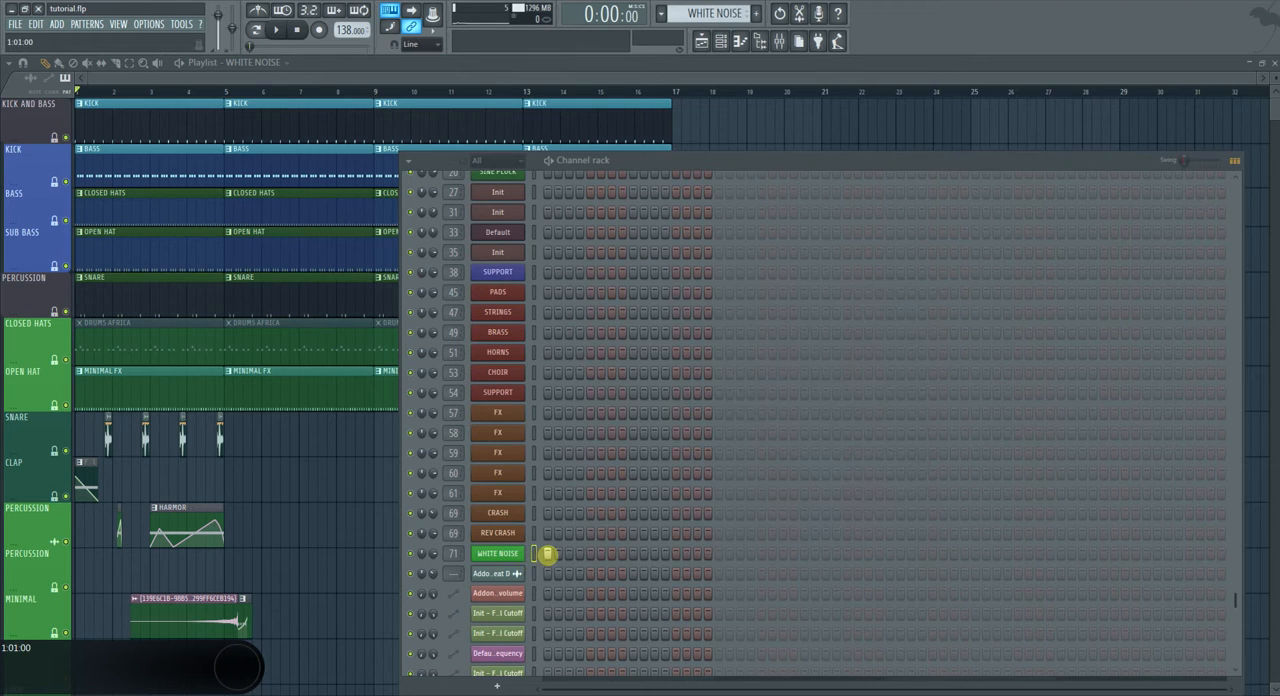
right_click(516, 553)
left_click(560, 552)
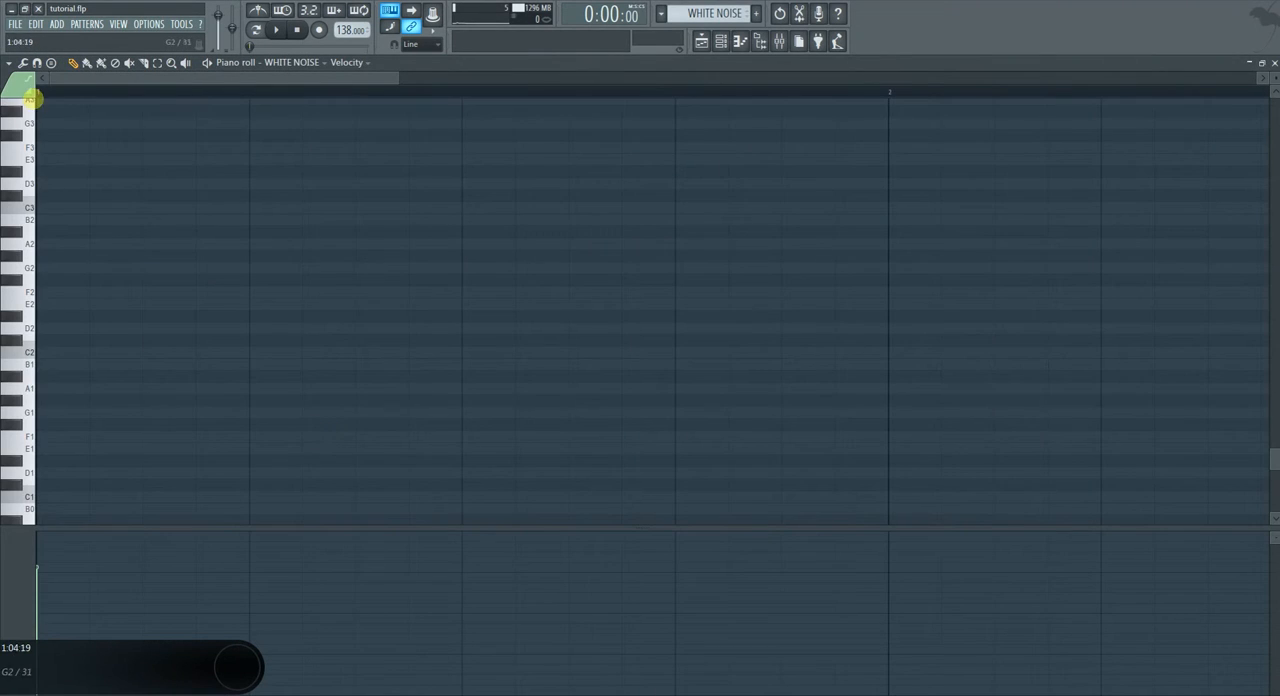
scroll(174, 303, "down", 2, "ctrl")
scroll(151, 308, "up", 5)
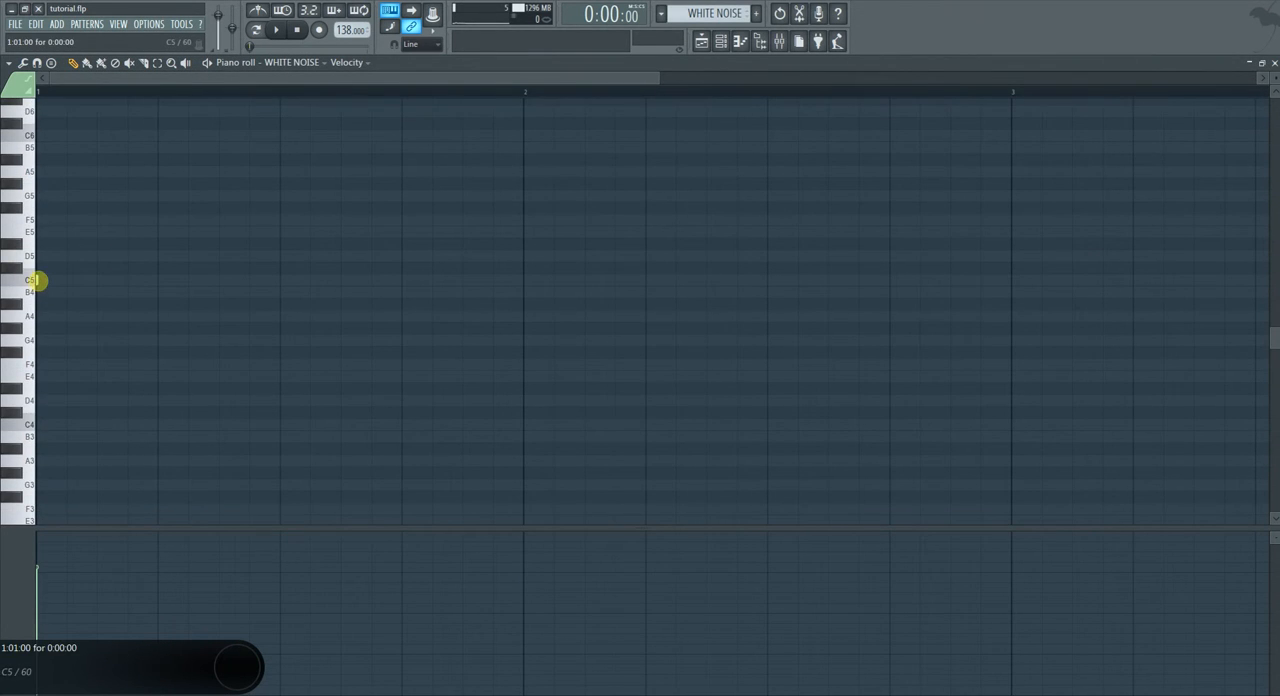
mouse_move(61, 291)
left_mouse_down()
mouse_move(1237, 331)
mouse_move(1140, 300)
left_mouse_up()
scroll(926, 300, "down", 3, "ctrl")
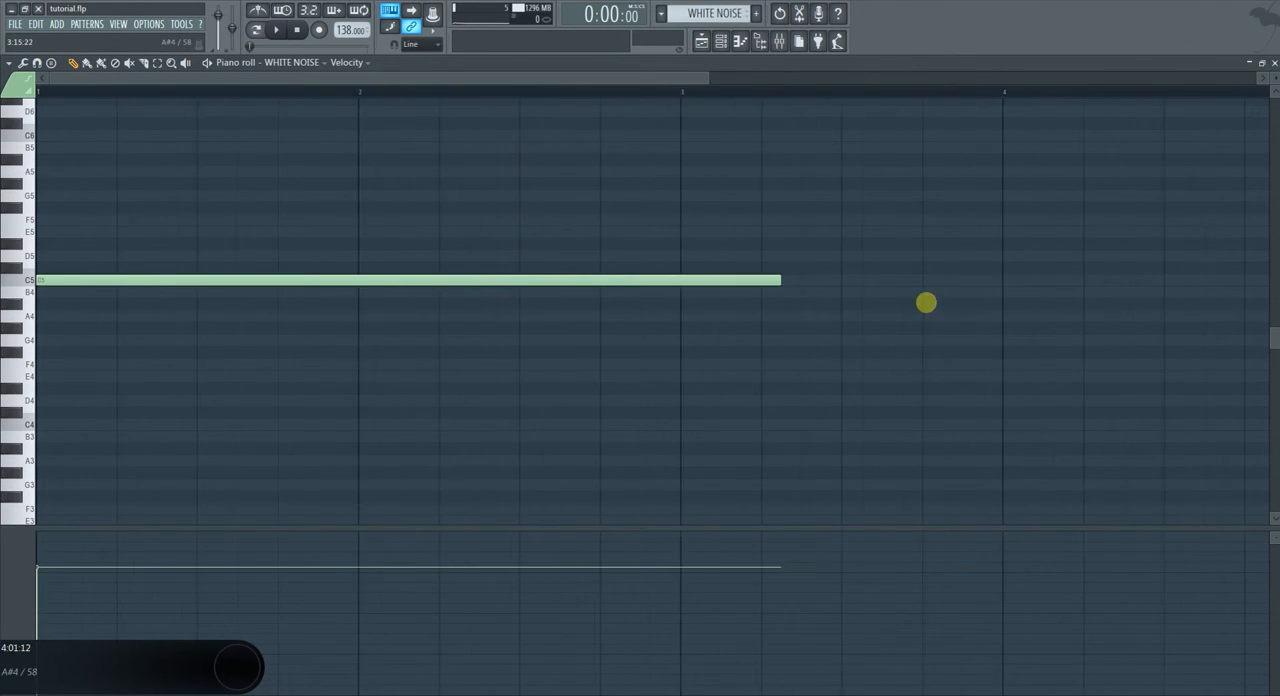
left_click_drag(443, 279, 723, 324)
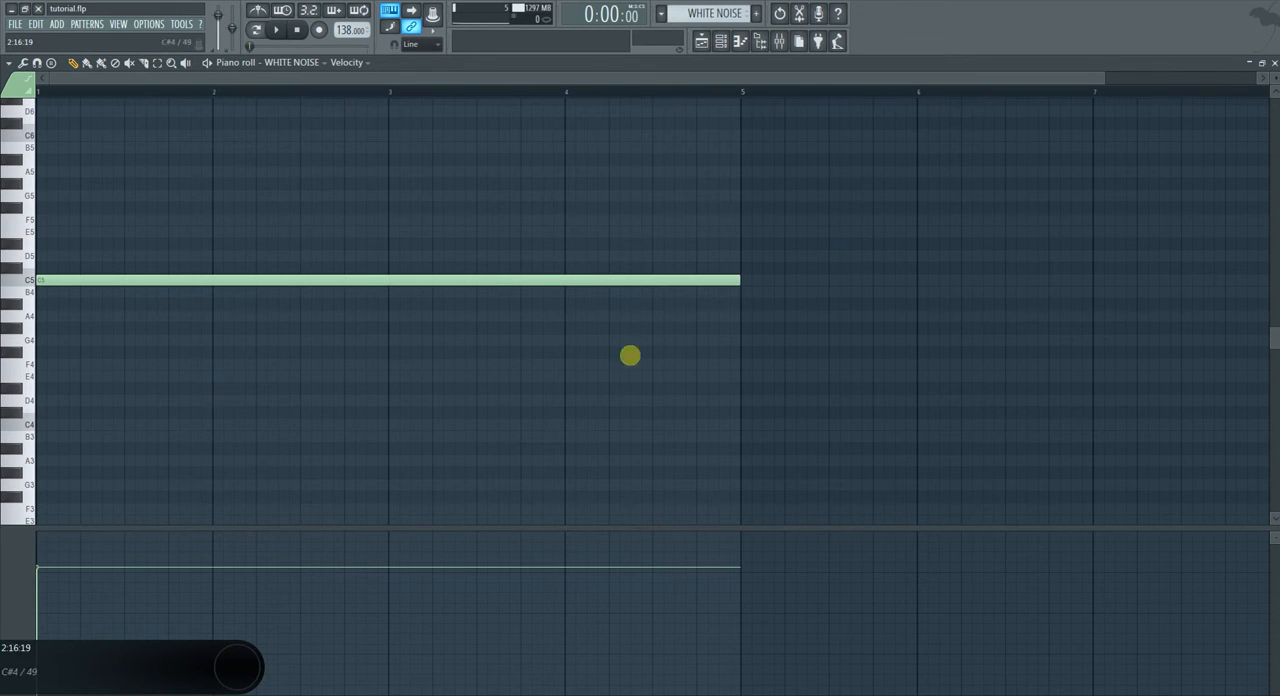
Place the WHITE NOISE pattern at bar 1 of the empty PERCUSSION track in the Playlist.
left_click(1272, 62)
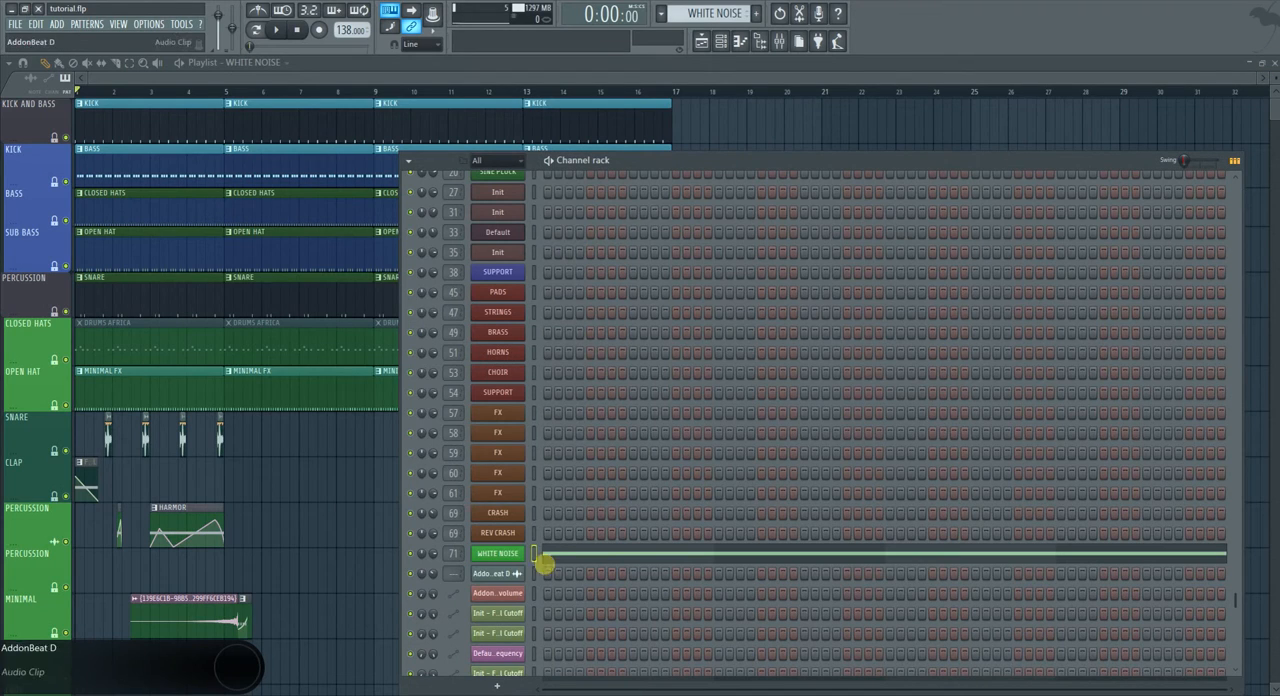
mouse_move(126, 569)
left_mouse_down()
mouse_move(214, 583)
mouse_move(132, 562)
left_mouse_up()
scroll(132, 579, "down", 1)
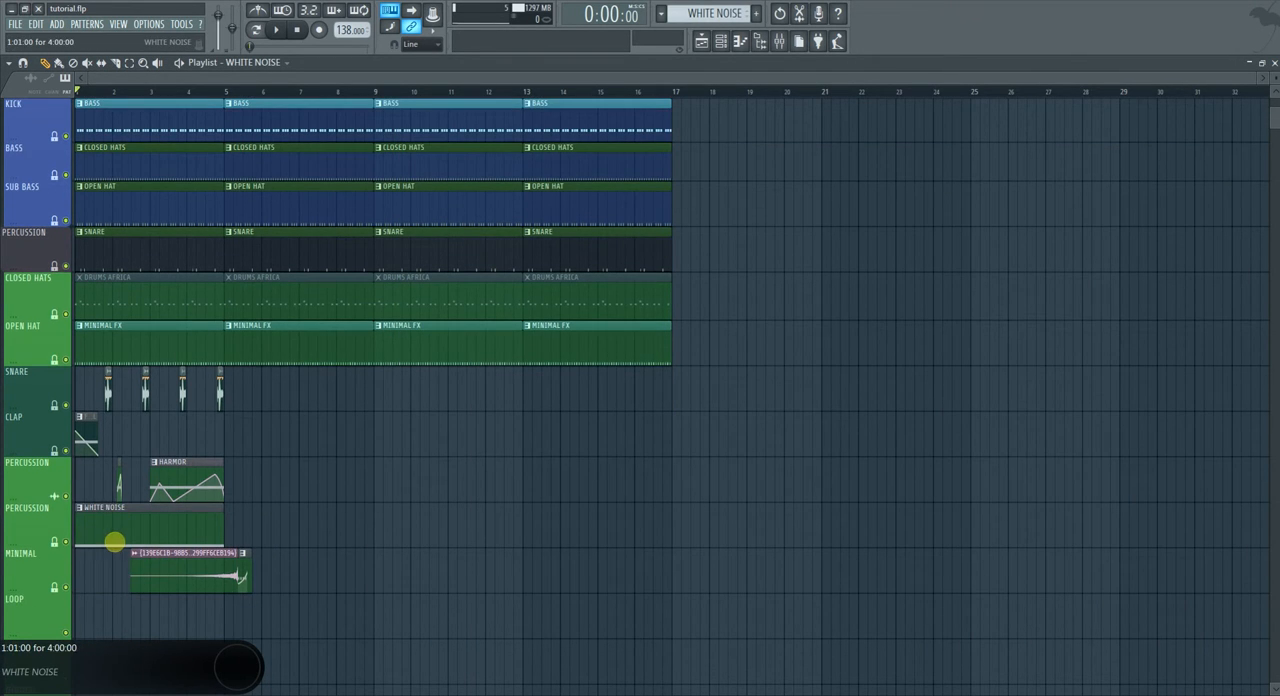
Shorten the C5 note in the WHITE NOISE pattern to one bar and return to the Playlist.
double_click(115, 543)
left_click_drag(651, 279, 192, 290)
left_click(1273, 62)
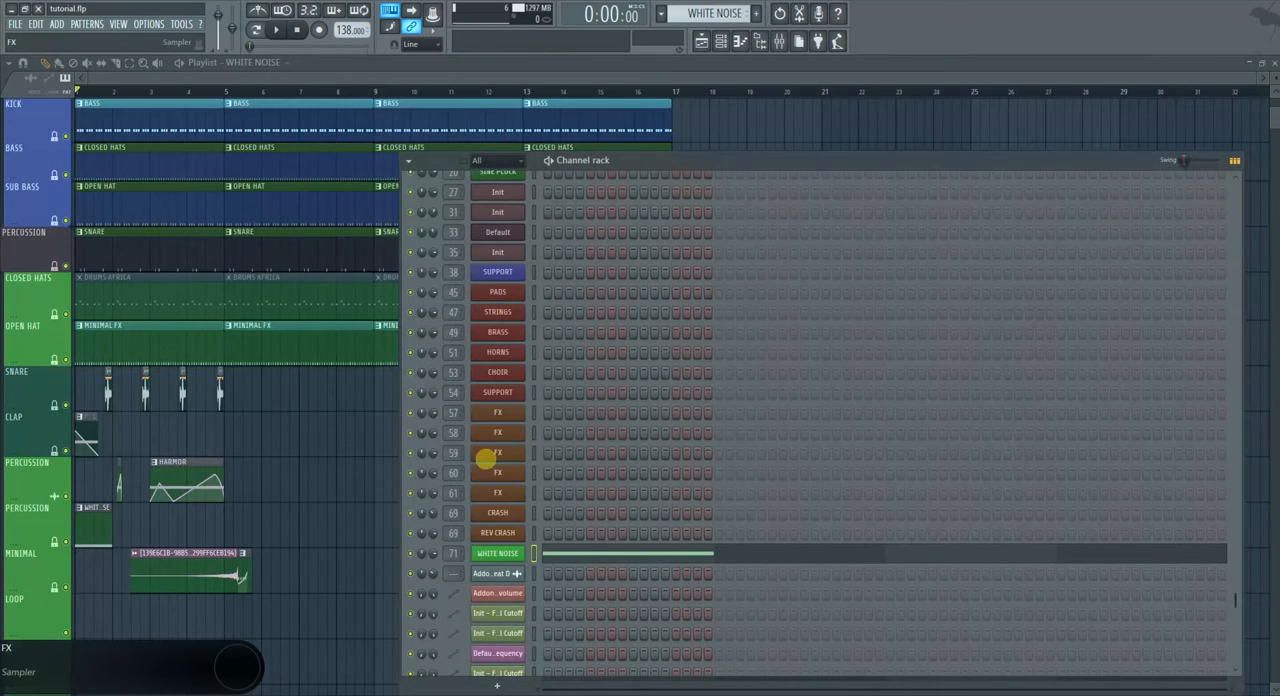
left_click(330, 505)
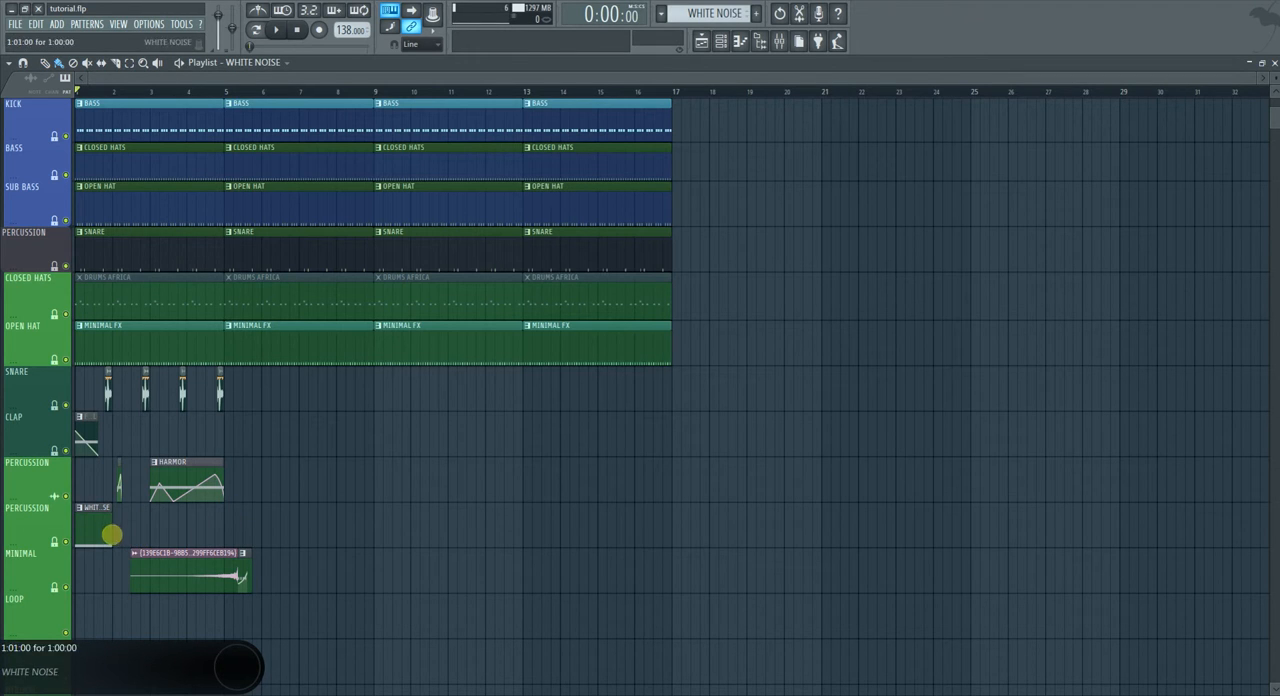
Repeat the one-bar WHITE NOISE clip along its PERCUSSION track up to bar 17 and solo that track.
left_click_drag(118, 524, 683, 516)
right_click(684, 518)
key("ctrl+d")
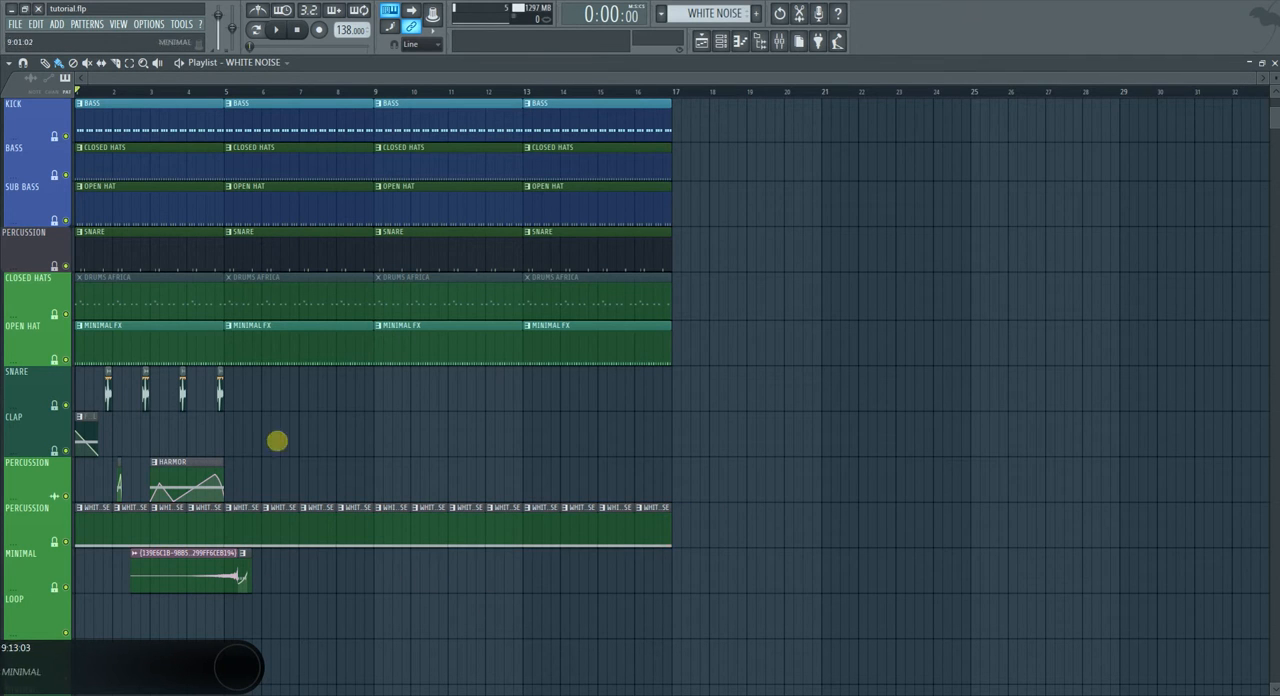
left_click(66, 541, "ctrl")
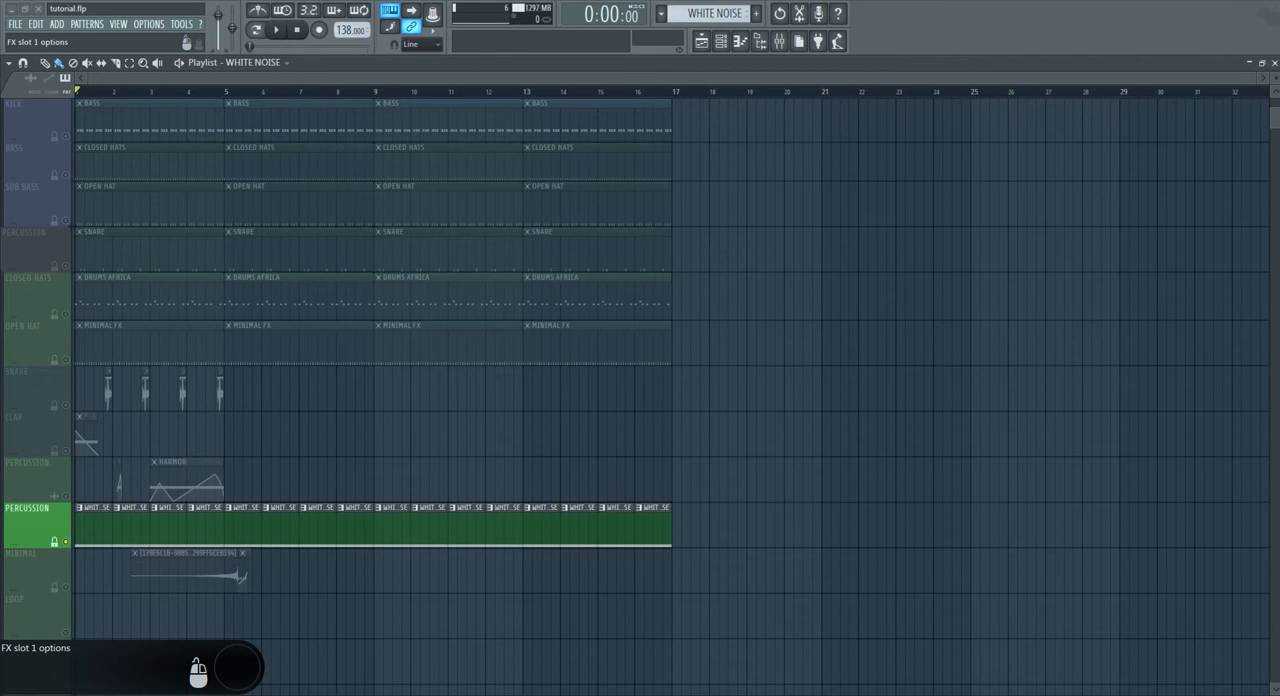
Set band 1 of the riser's Fruity parametric EQ 2 to high pass with its frequency at about 4034 Hz.
left_click_drag(198, 126, 563, 179)
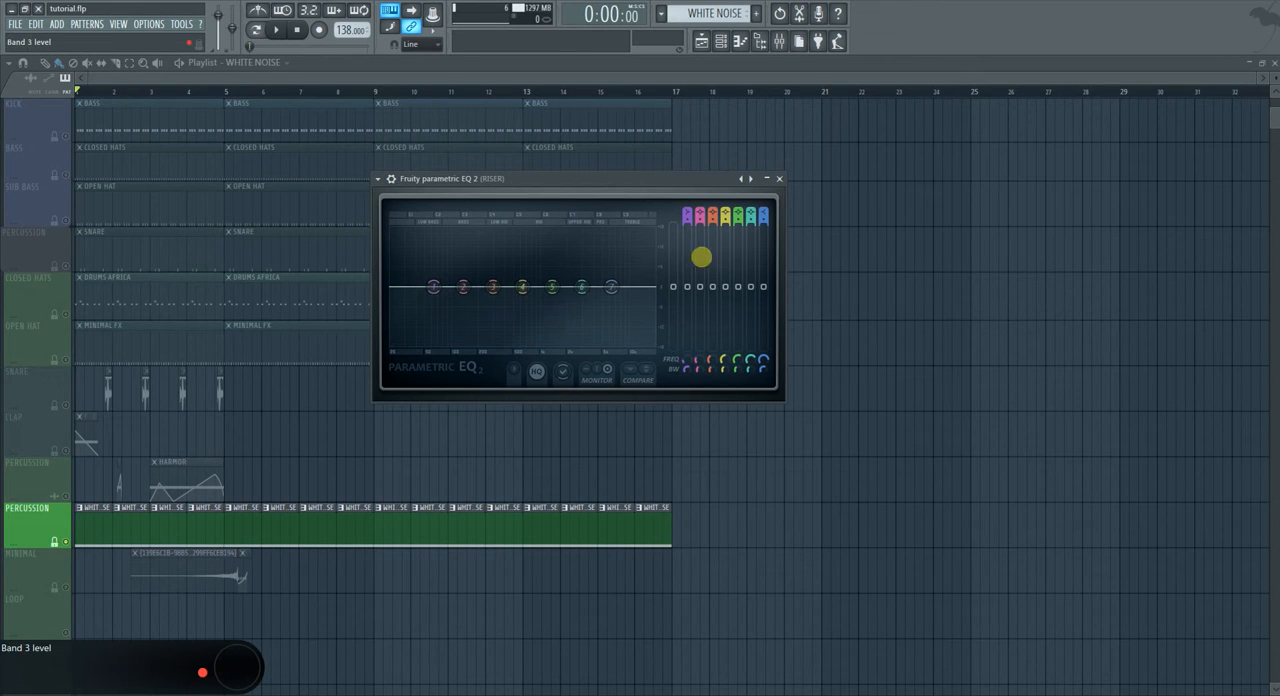
left_click_drag(688, 214, 688, 224)
scroll(422, 287, "down", 4)
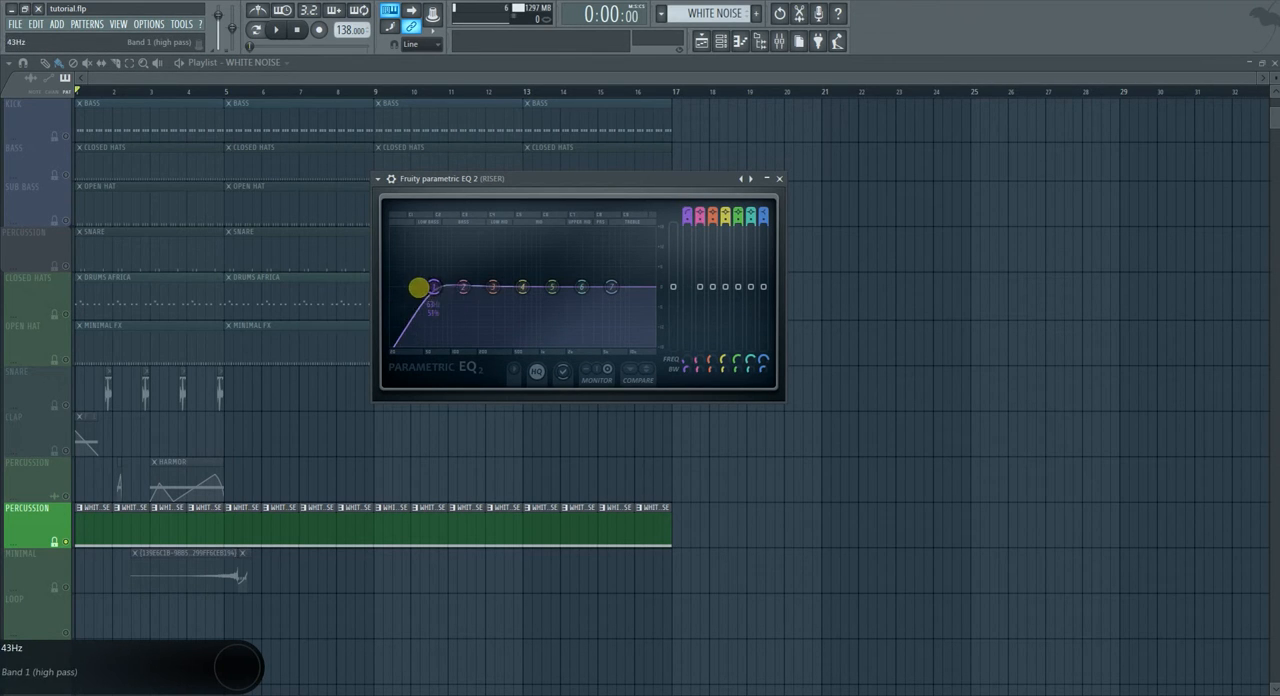
left_click_drag(691, 357, 686, 143)
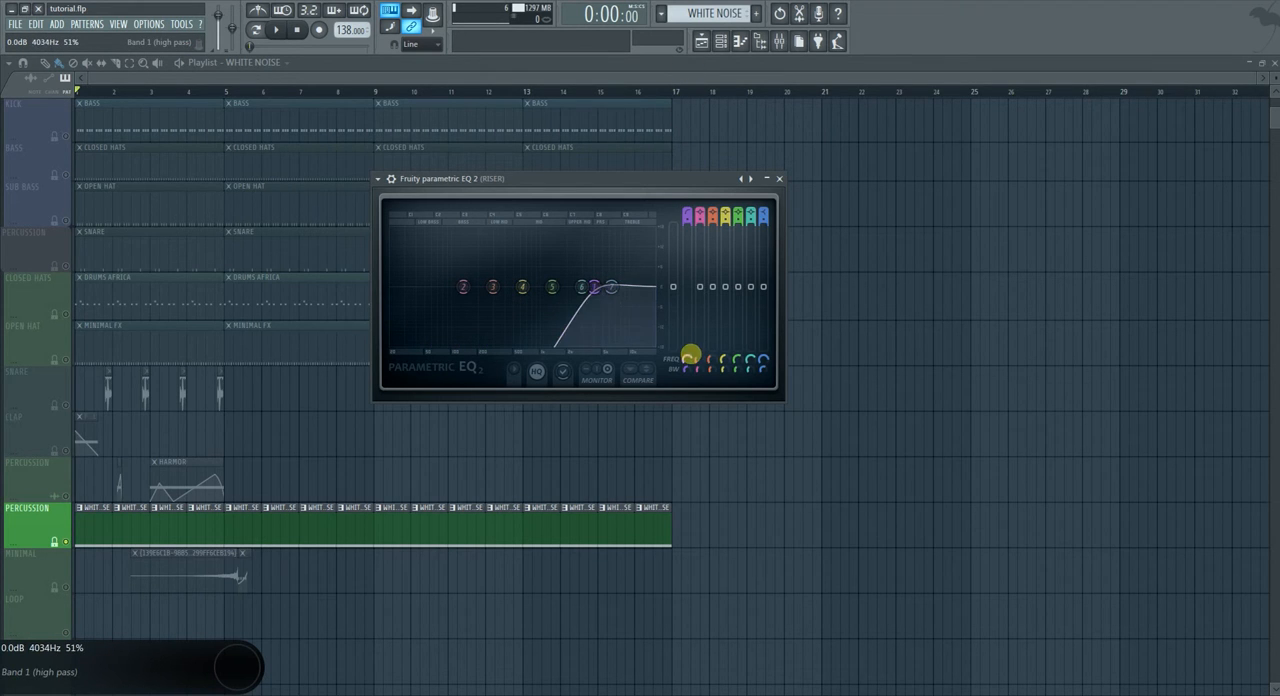
Create an automation clip for the EQ's band 1 frequency and lay it over the WHITE NOISE clips up to bar 17.
right_click(689, 357)
left_click(731, 442)
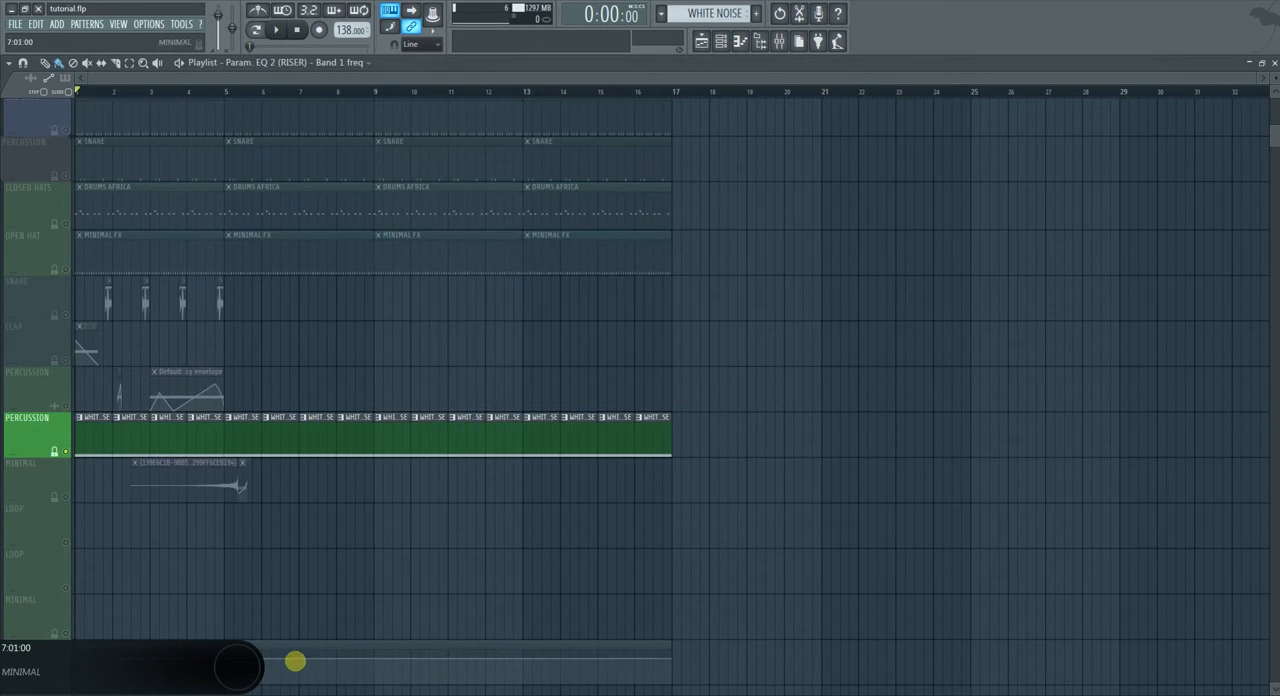
left_click(183, 437)
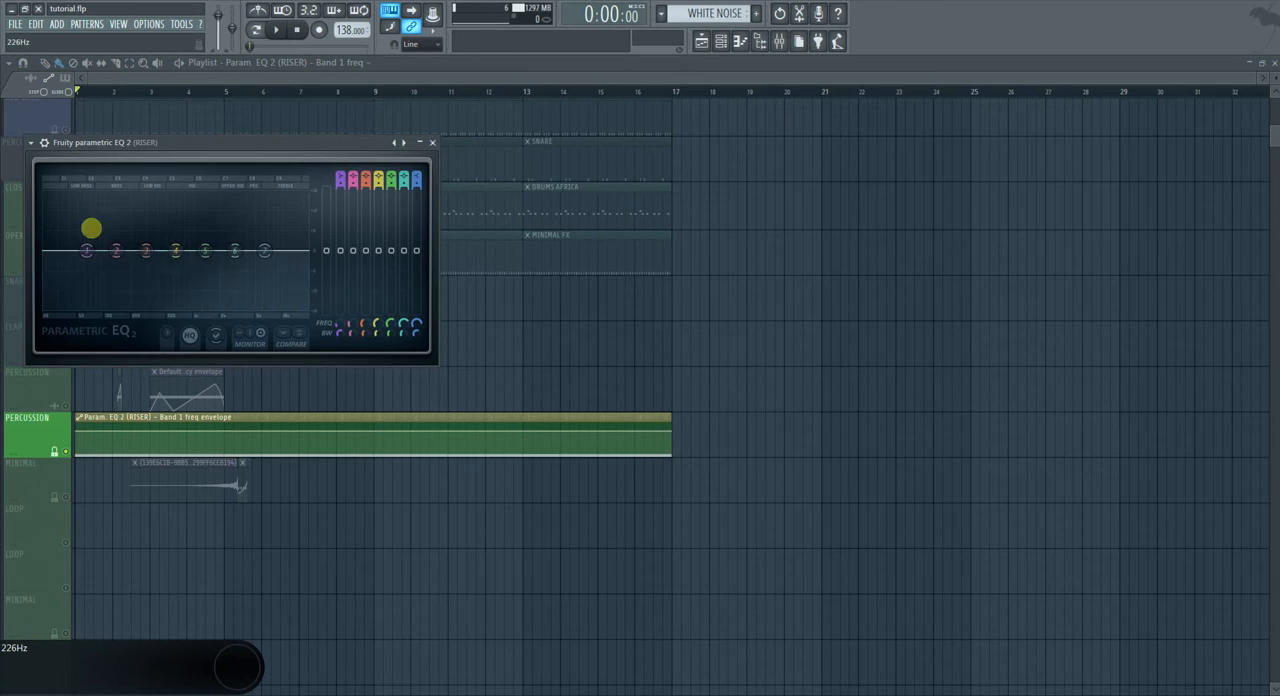
Try out a filter on band 1 of a separate Fruity parametric EQ 2 and close its window.
left_click_drag(340, 178, 342, 186)
left_click_drag(77, 260, 140, 280)
left_click(432, 142)
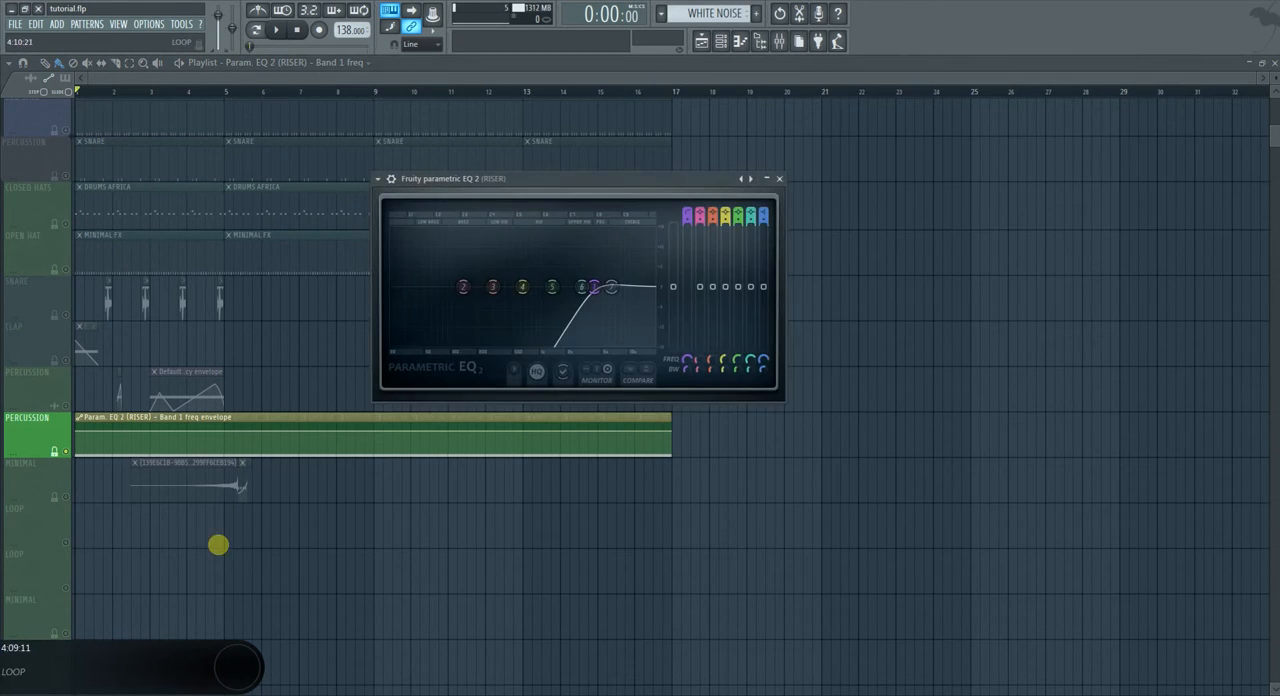
Lower the start point of the band 1 frequency automation to its minimum for a rising sweep, and audition the riser.
left_click_drag(80, 424, 90, 500)
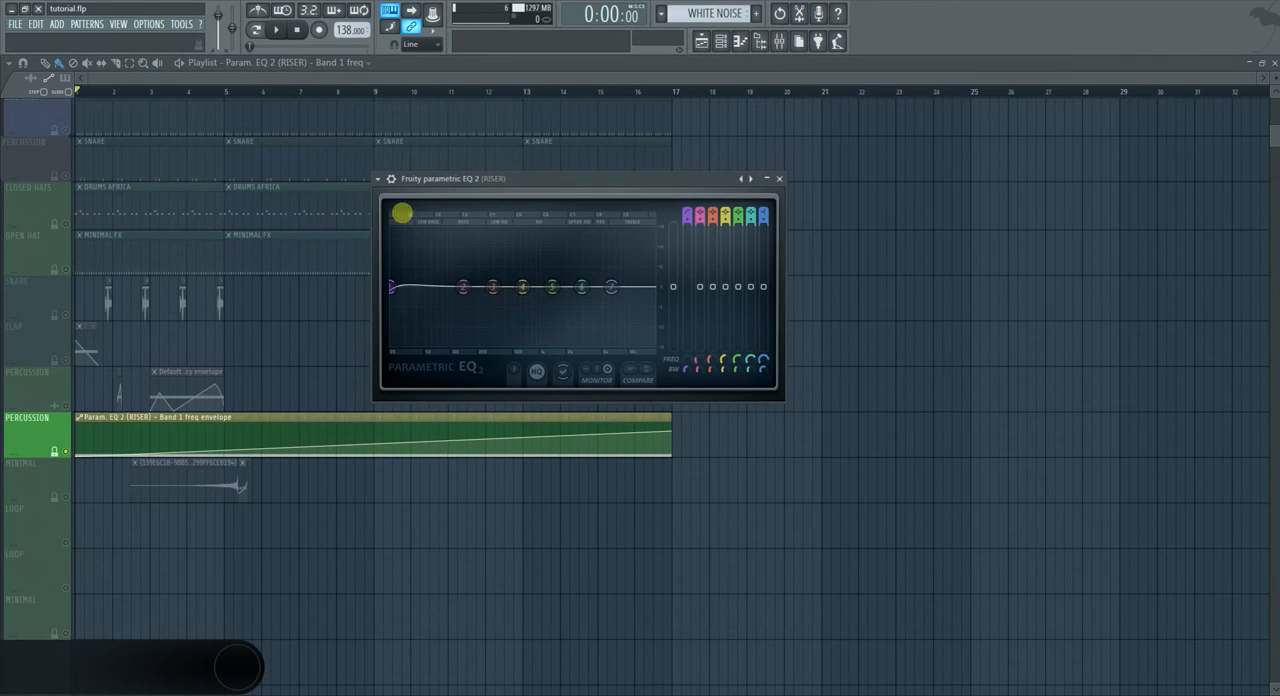
key("space")
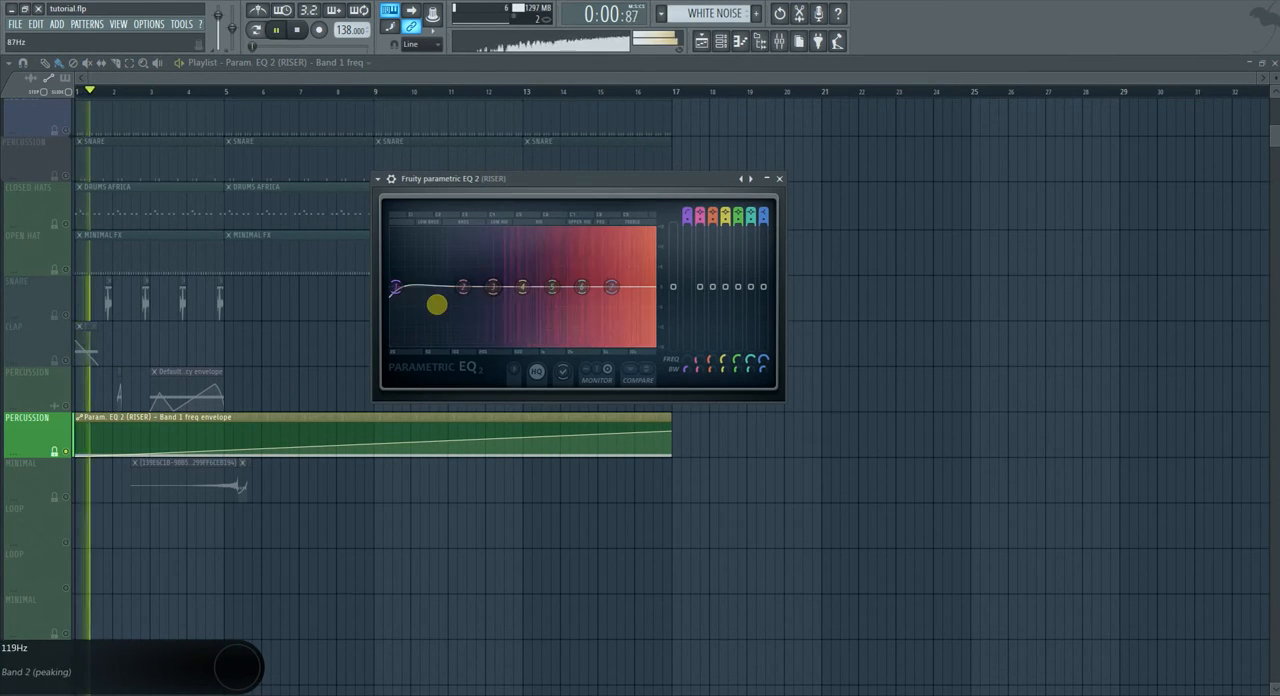
key("space")
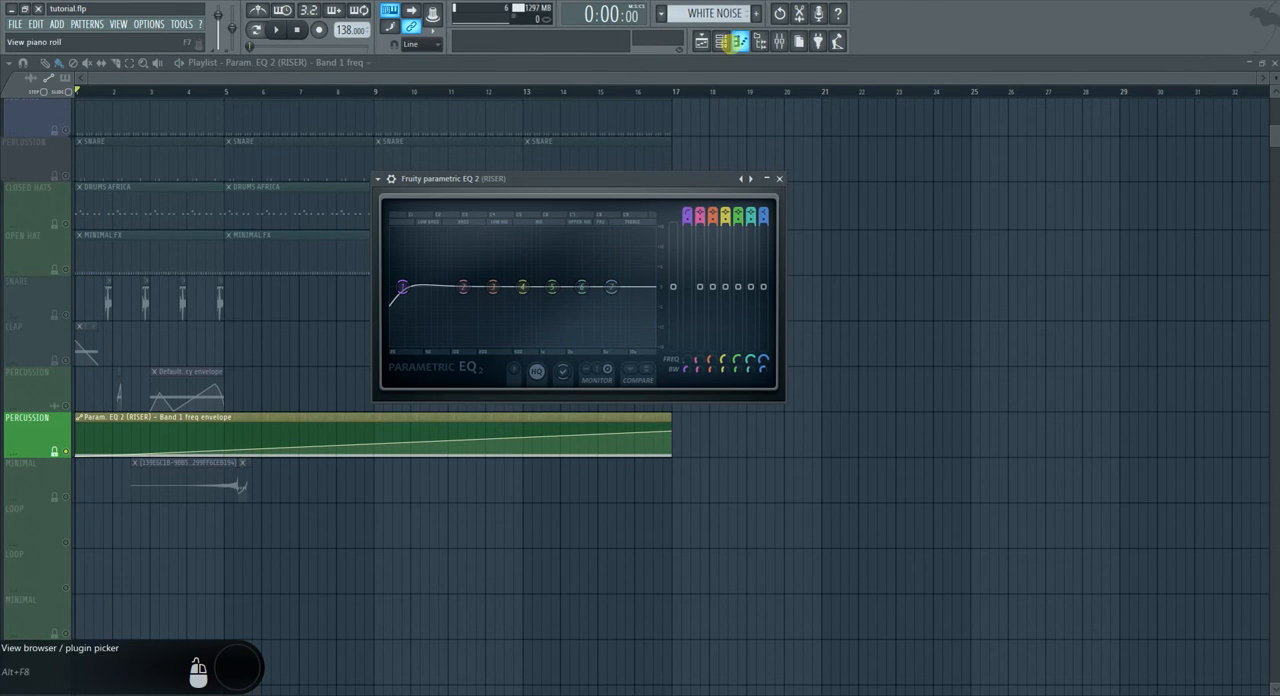
left_click(720, 41)
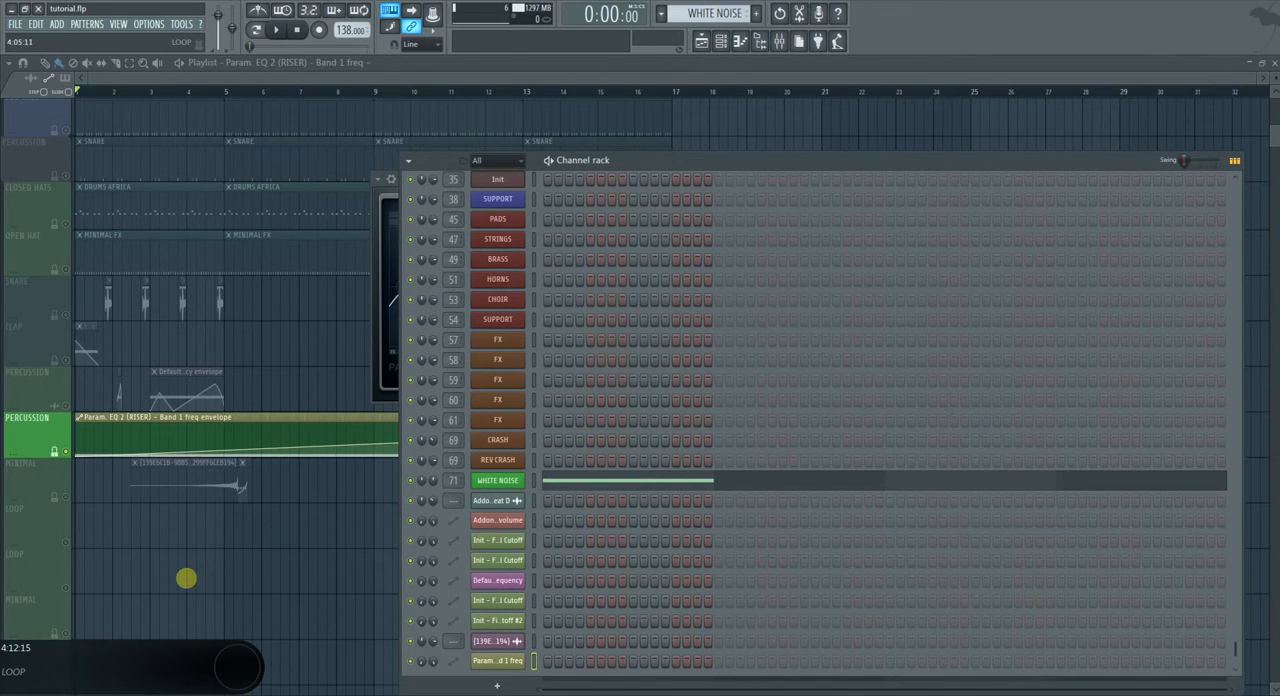
right_click(188, 579)
key("space")
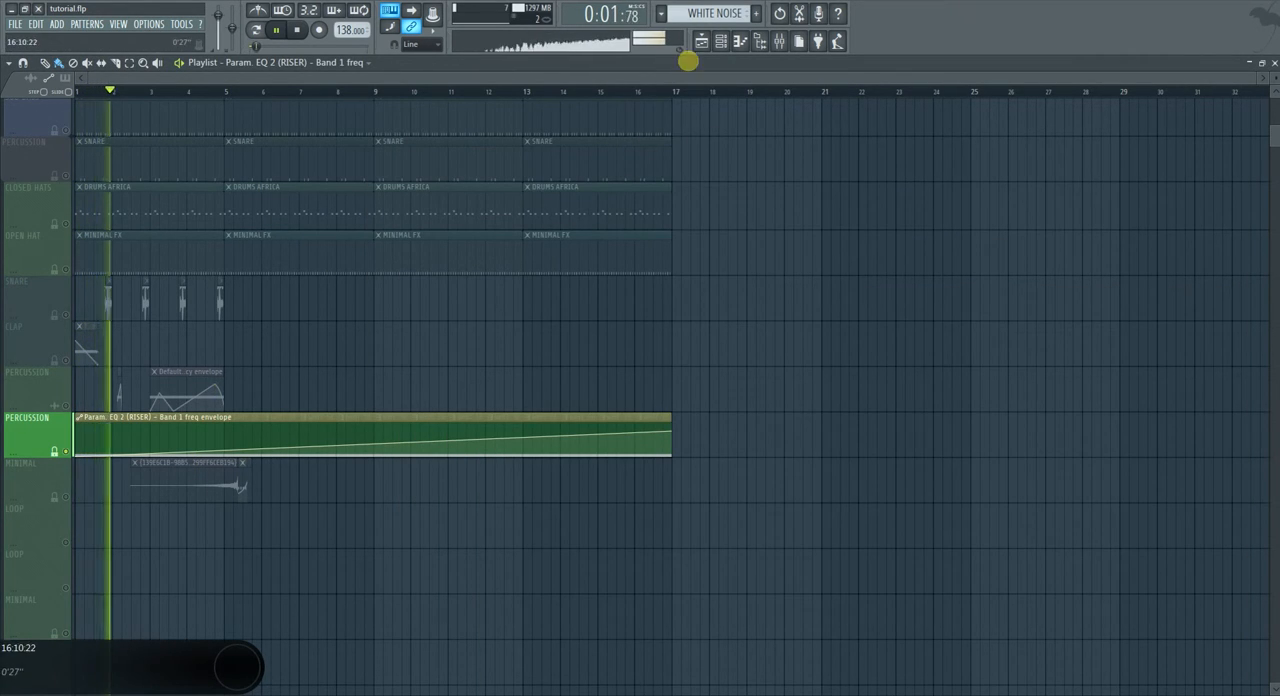
left_click(2, 300)
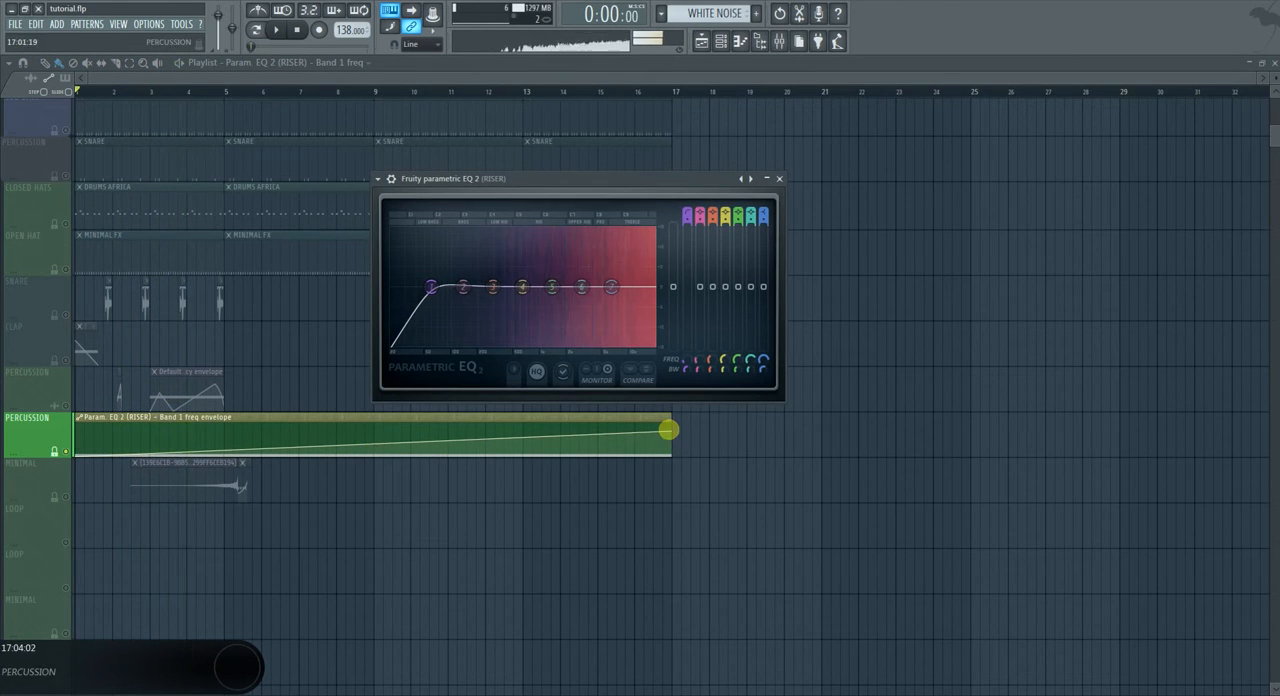
Shorten the band 1 frequency automation clip to end at bar 9 and play back the faster sweep.
left_click(672, 432)
key("space")
key("ctrl+z")
left_click_drag(669, 433, 374, 433)
key("space")
left_click(2, 328)
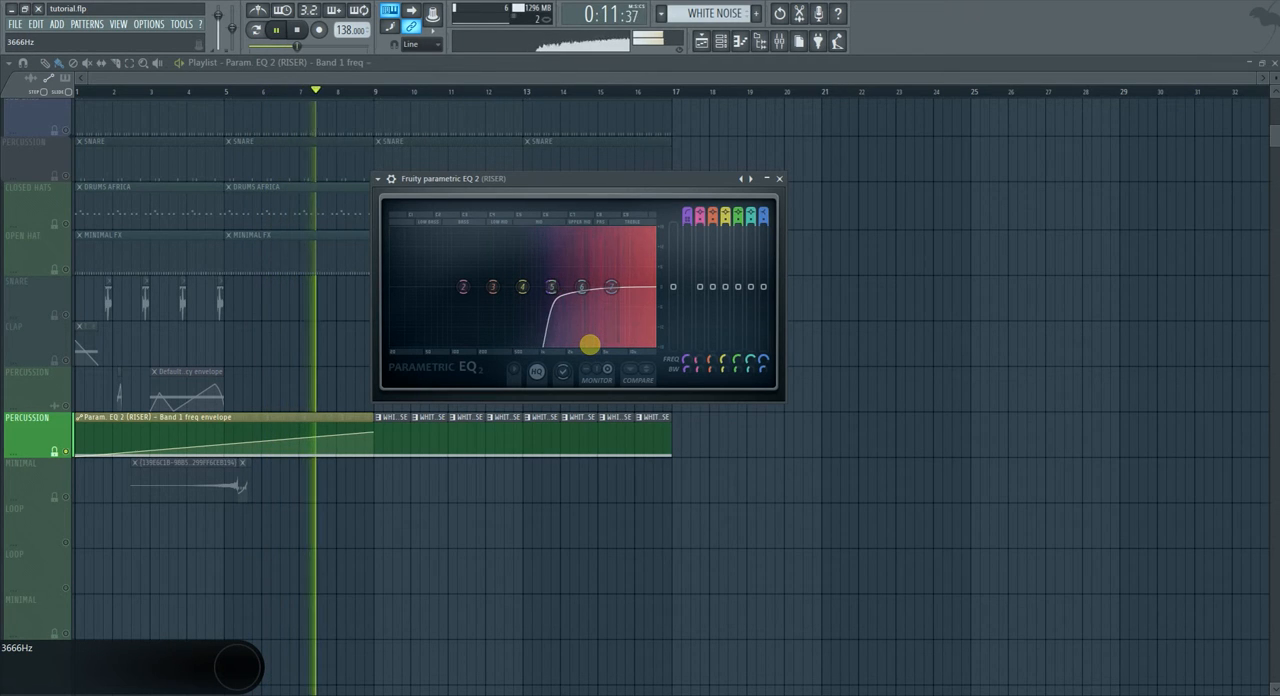
key("space")
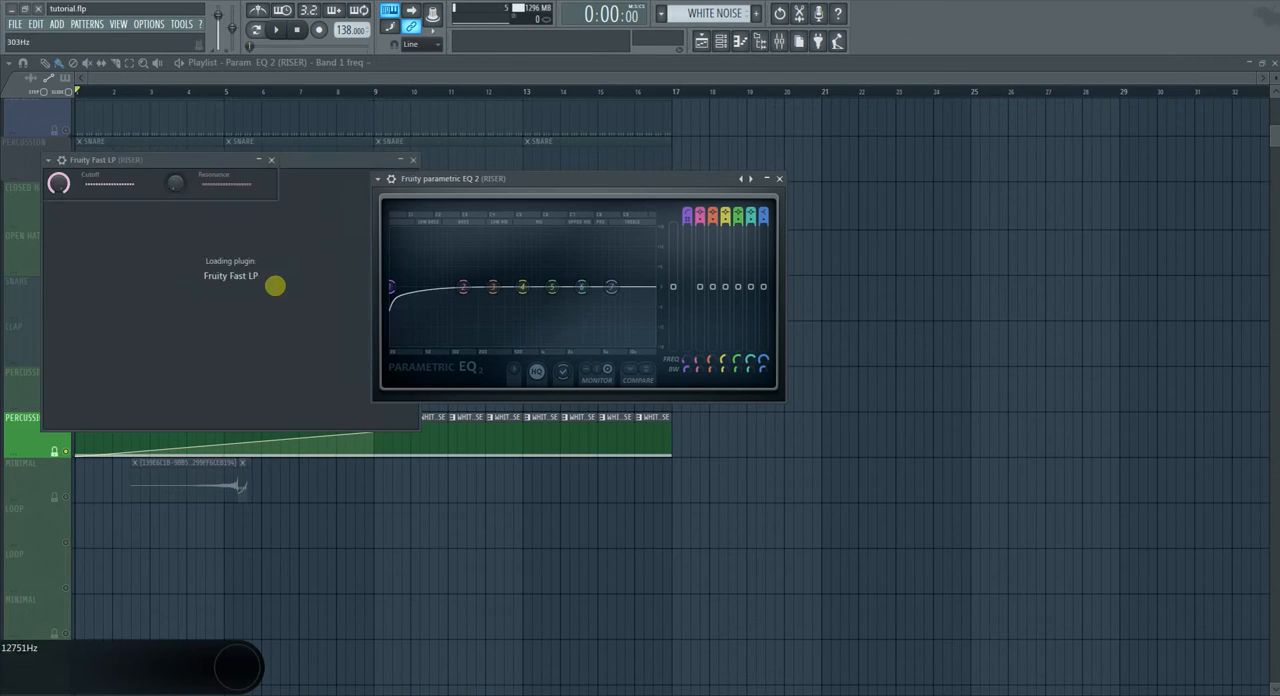
mouse_move(81, 165)
left_mouse_down()
mouse_move(126, 171)
mouse_move(106, 163)
left_mouse_up()
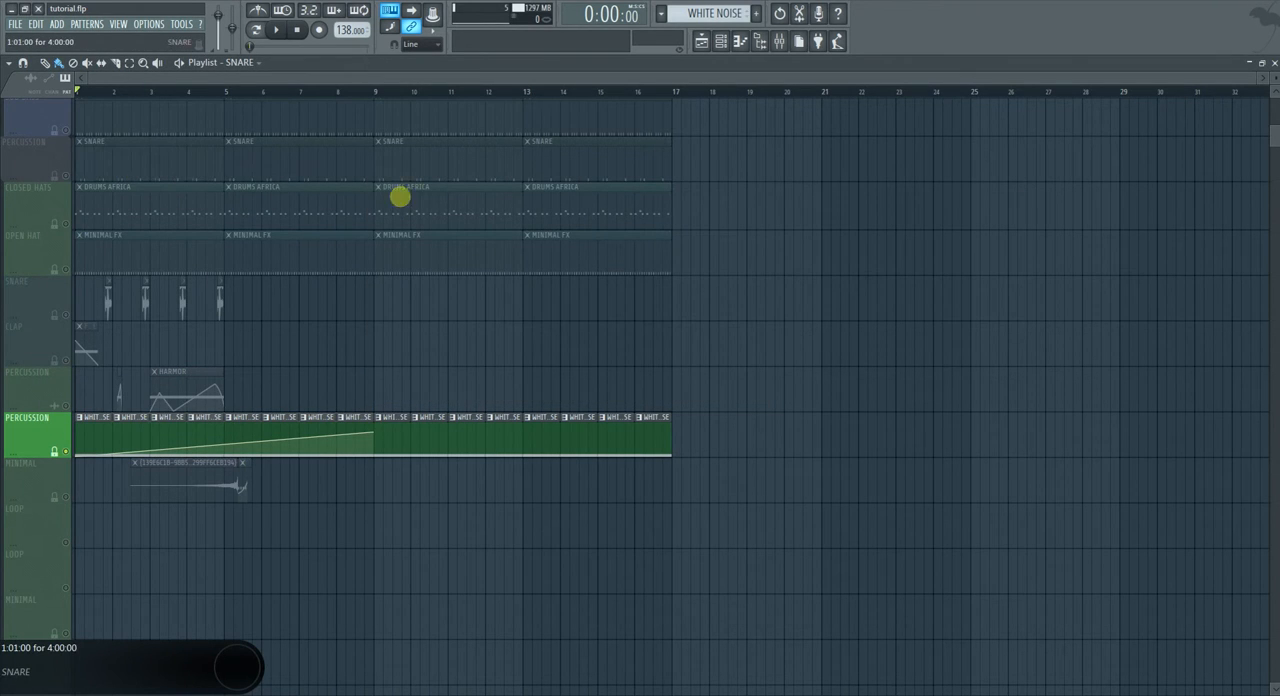
Create an automation clip for the Fruity Fast LP cutoff on the LOOP track, rising from 0% at bar 1 up to bar 17.
right_click(60, 182)
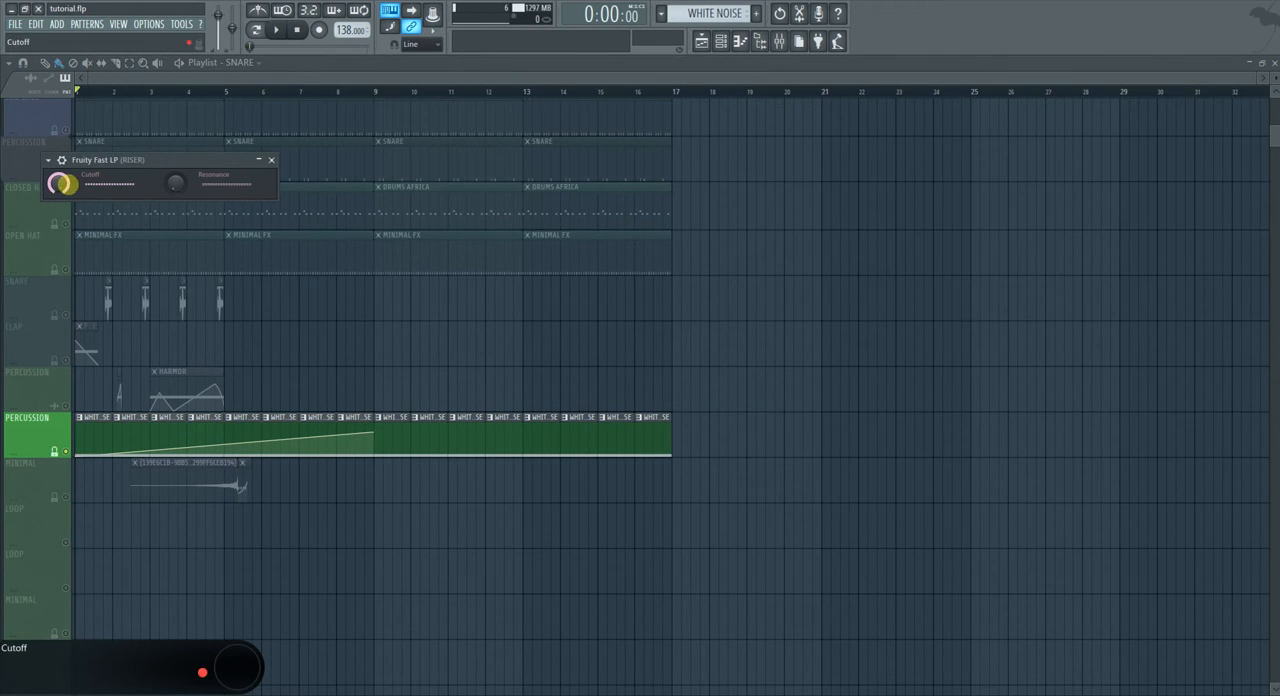
left_click(163, 286)
left_click_drag(286, 640, 66, 317)
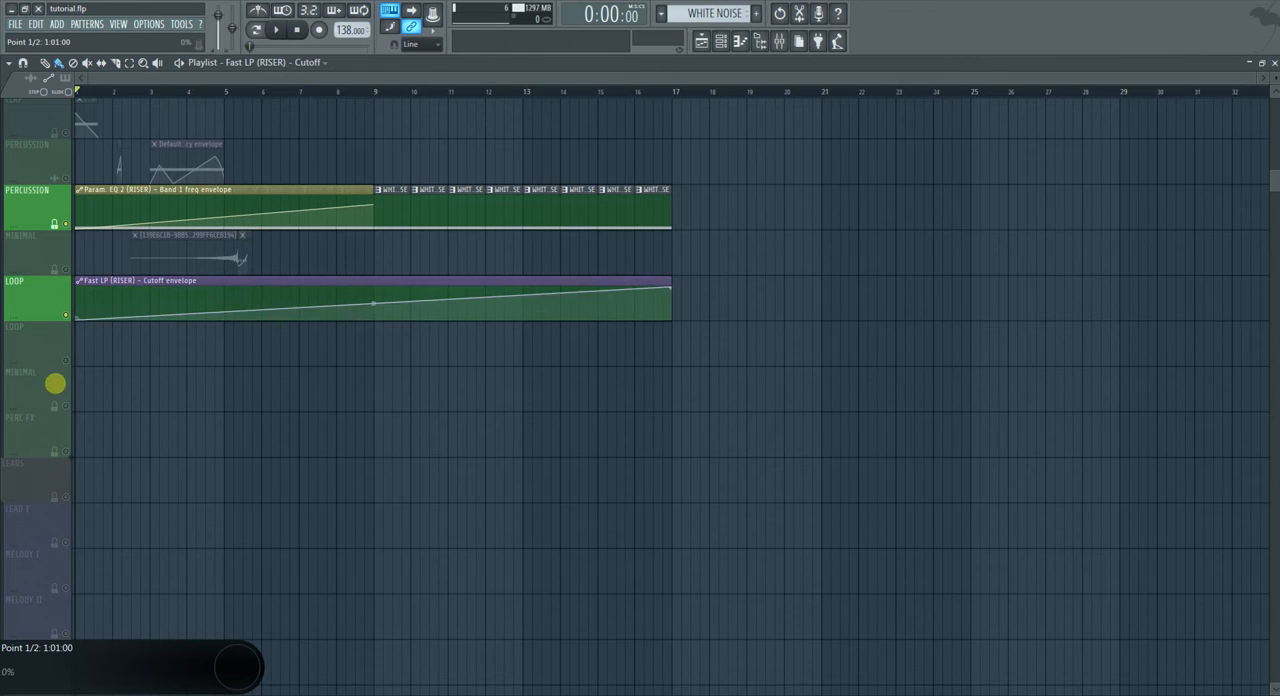
Shorten the cutoff automation clip to eight bars and place it and the band 1 frequency clip over bars 9 to 17.
mouse_move(660, 288)
left_mouse_down()
mouse_move(383, 245)
mouse_move(46, 237)
mouse_move(54, 212)
mouse_move(426, 191)
mouse_move(386, 195)
mouse_move(394, 203)
left_mouse_up()
right_click(383, 203)
right_click(649, 203)
right_click(616, 212)
left_click_drag(292, 285, 596, 229)
left_click(59, 268)
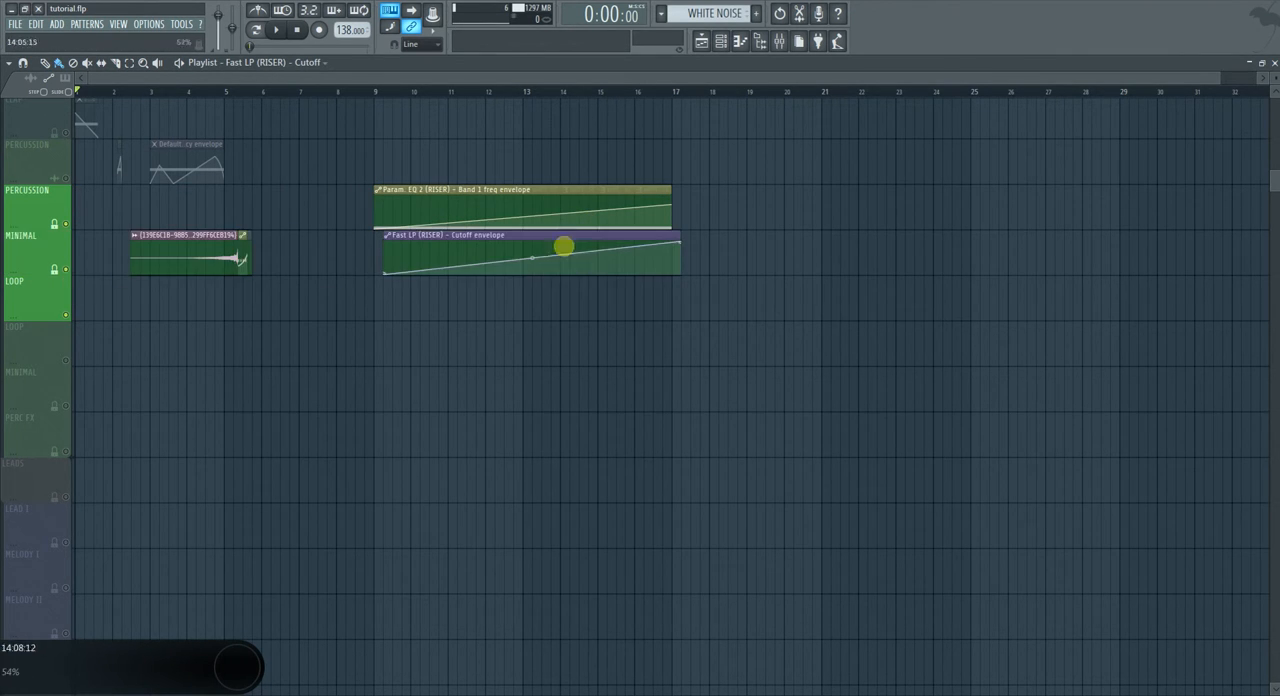
Apply the Sidechain volume preset in the riser's Gross Beat and play the riser from bar 9.
scroll(566, 265, "up", 5)
left_click(377, 99)
left_click(375, 92)
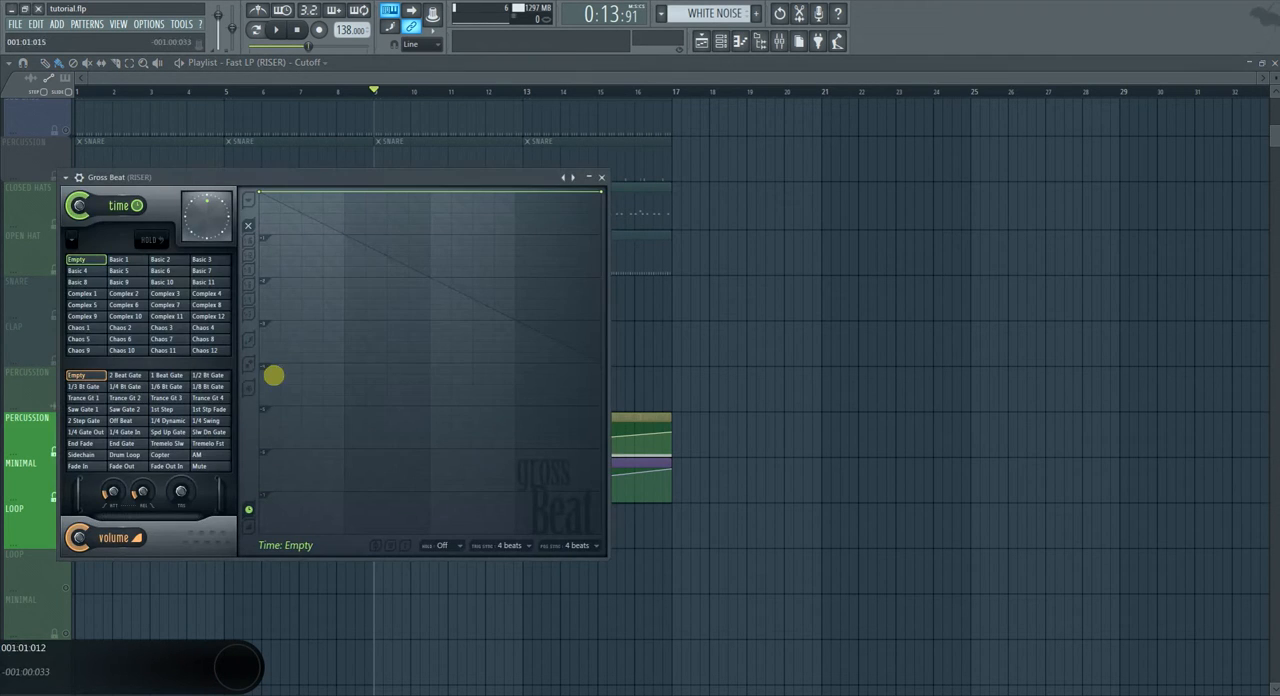
left_click_drag(197, 178, 886, 205)
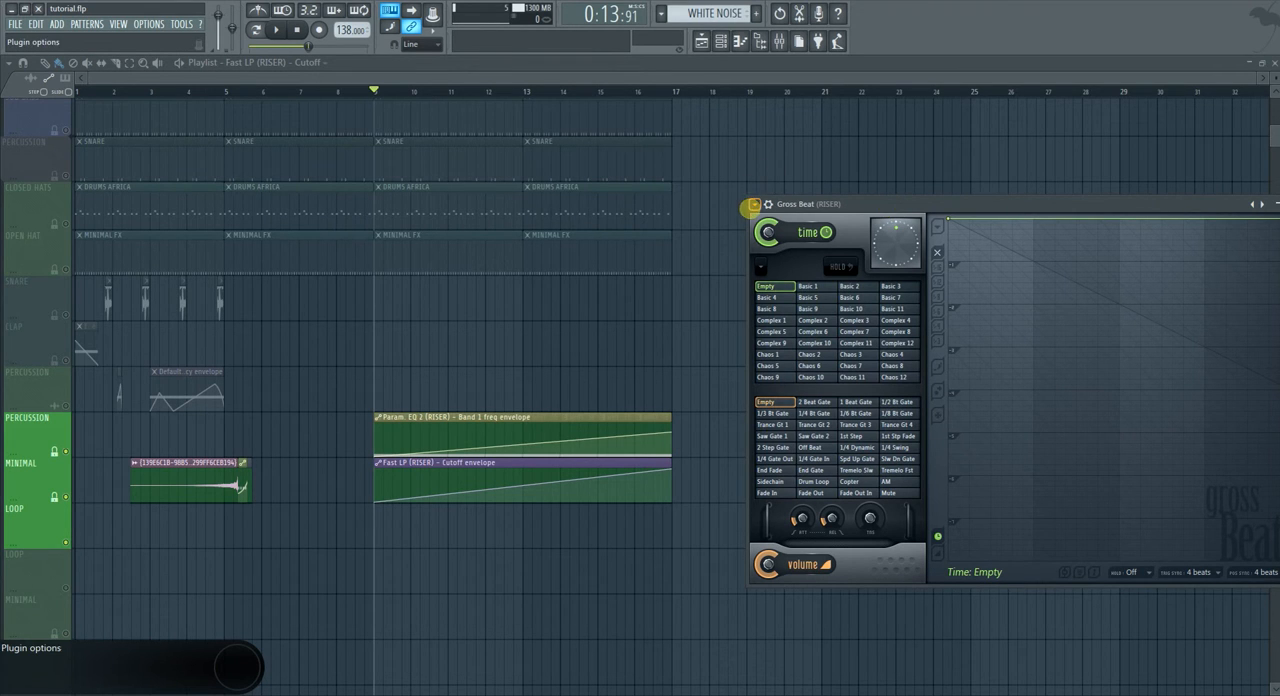
left_click(752, 204)
mouse_move(782, 244)
left_click(944, 307)
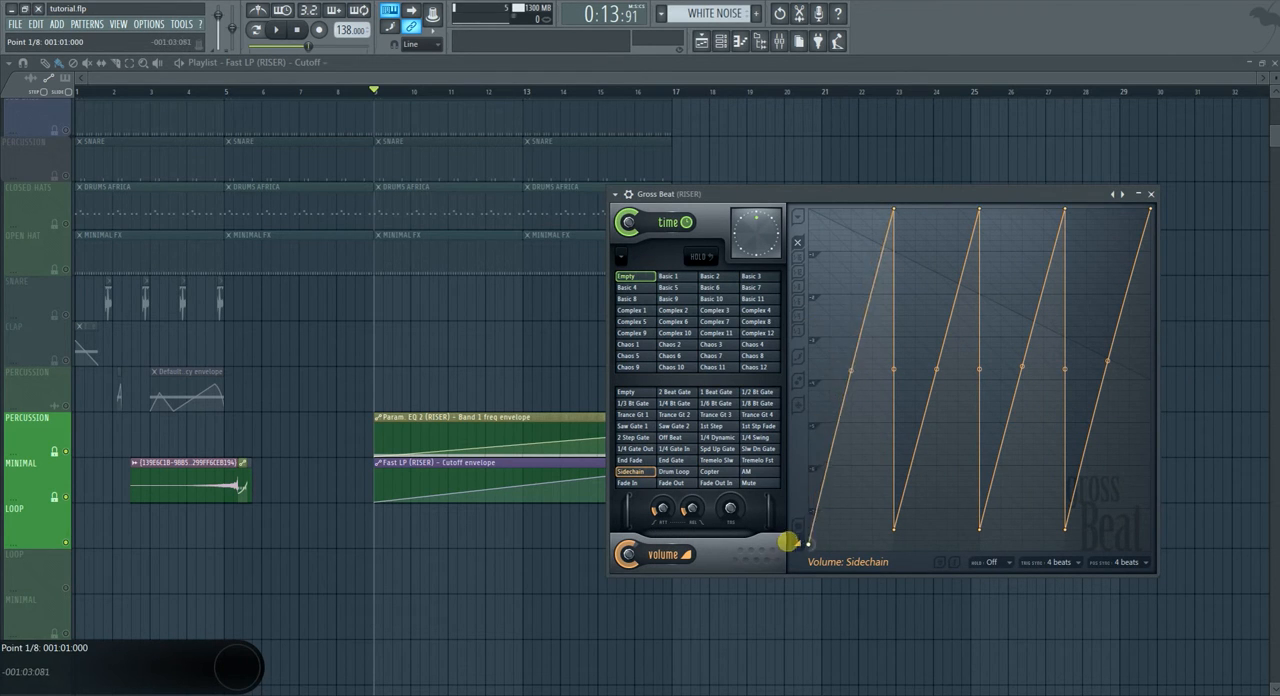
left_click(500, 562)
key("space")
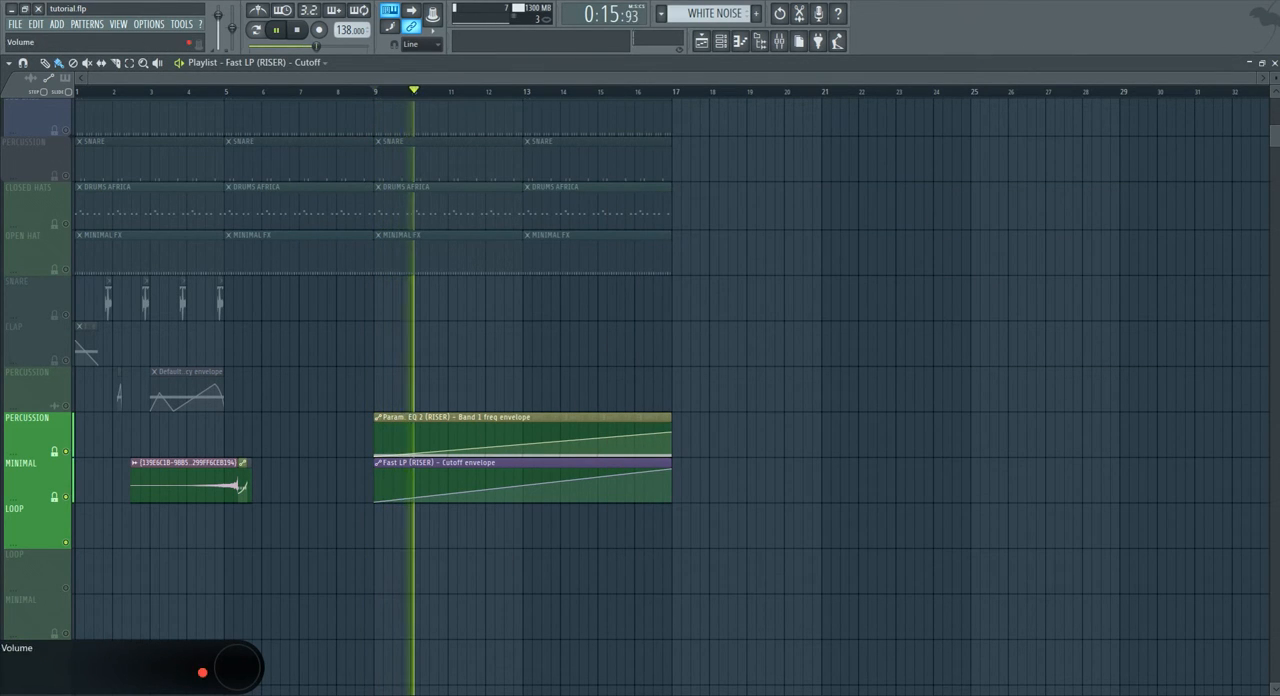
Add points to both automation clips and reshape the band 1 frequency curve to peak shortly before bar 17 and drop at its end.
left_click(1279, 230)
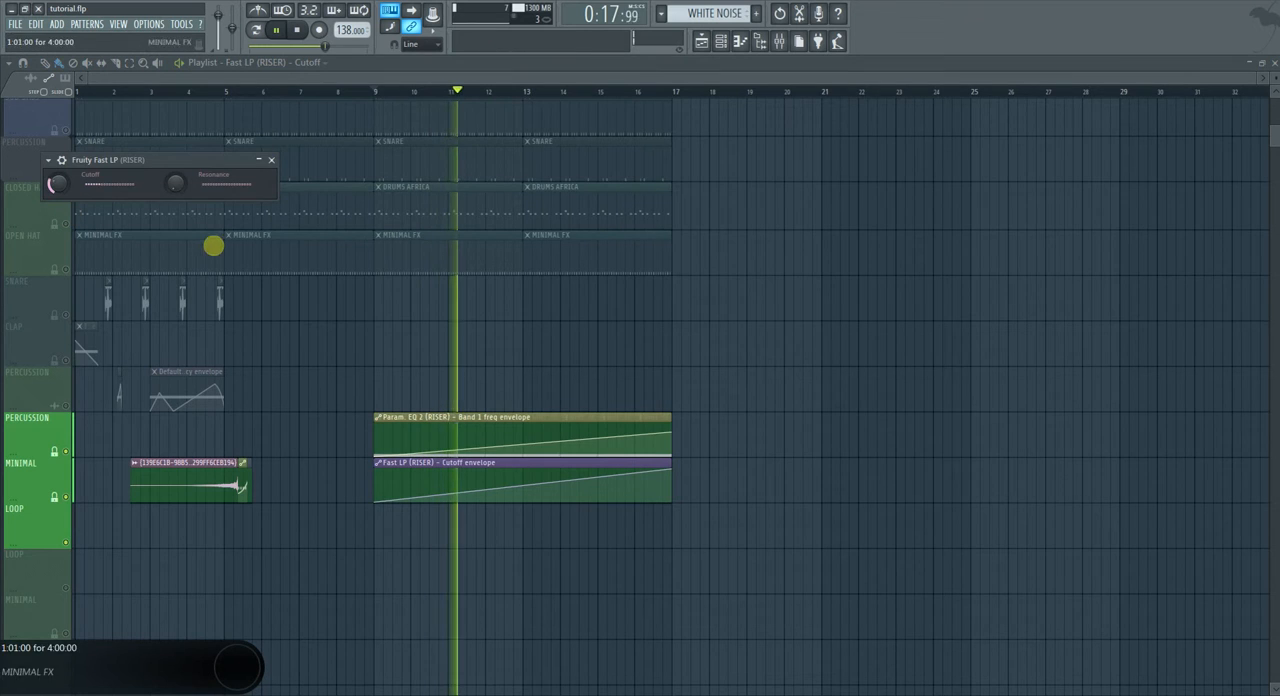
left_click(520, 487)
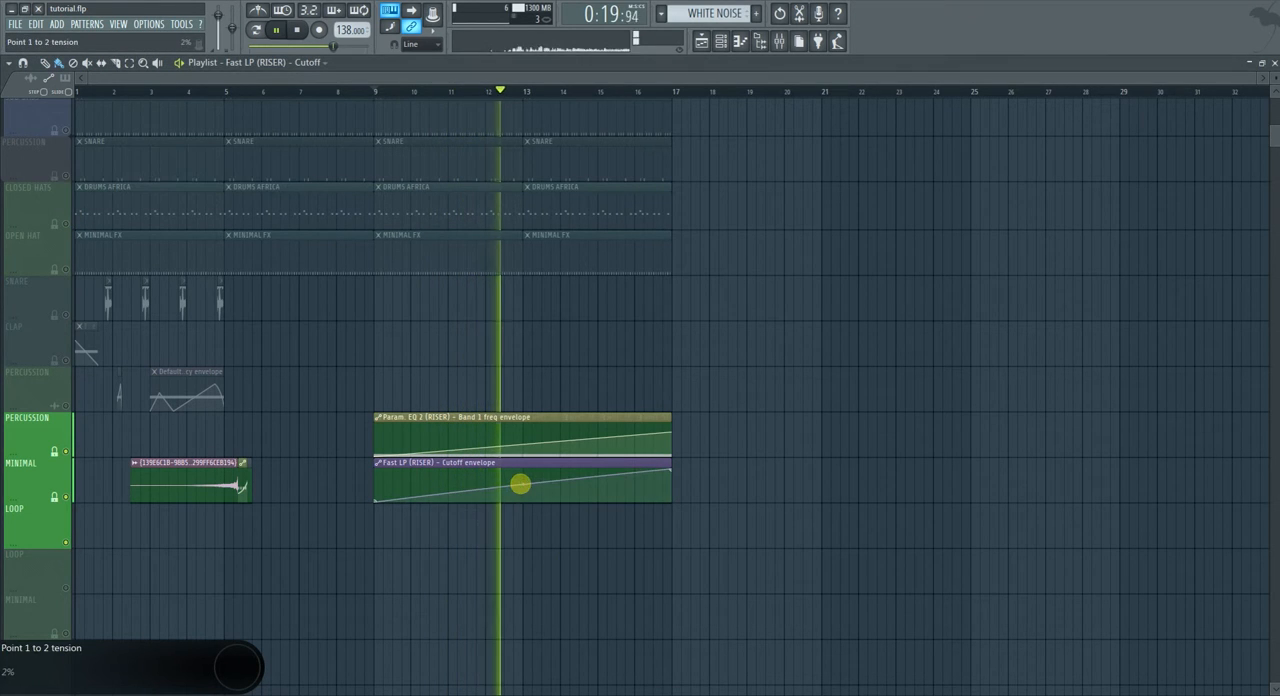
right_click(597, 478)
left_click_drag(597, 478, 596, 433)
right_click(597, 439)
right_click(654, 426)
left_click_drag(670, 432, 671, 449)
key("space")
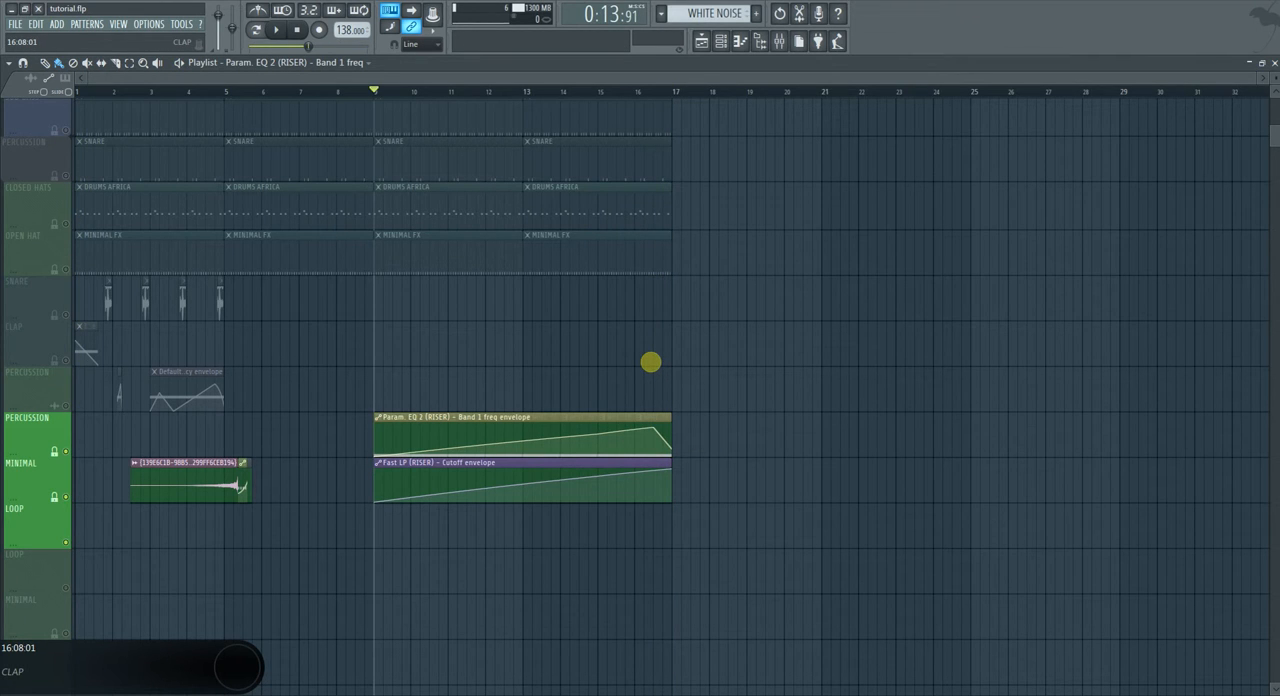
Stack the Fast LP cutoff clip over the band 1 frequency clip on the PERCUSSION track and switch the playlist focus to pattern clips.
left_click(522, 502)
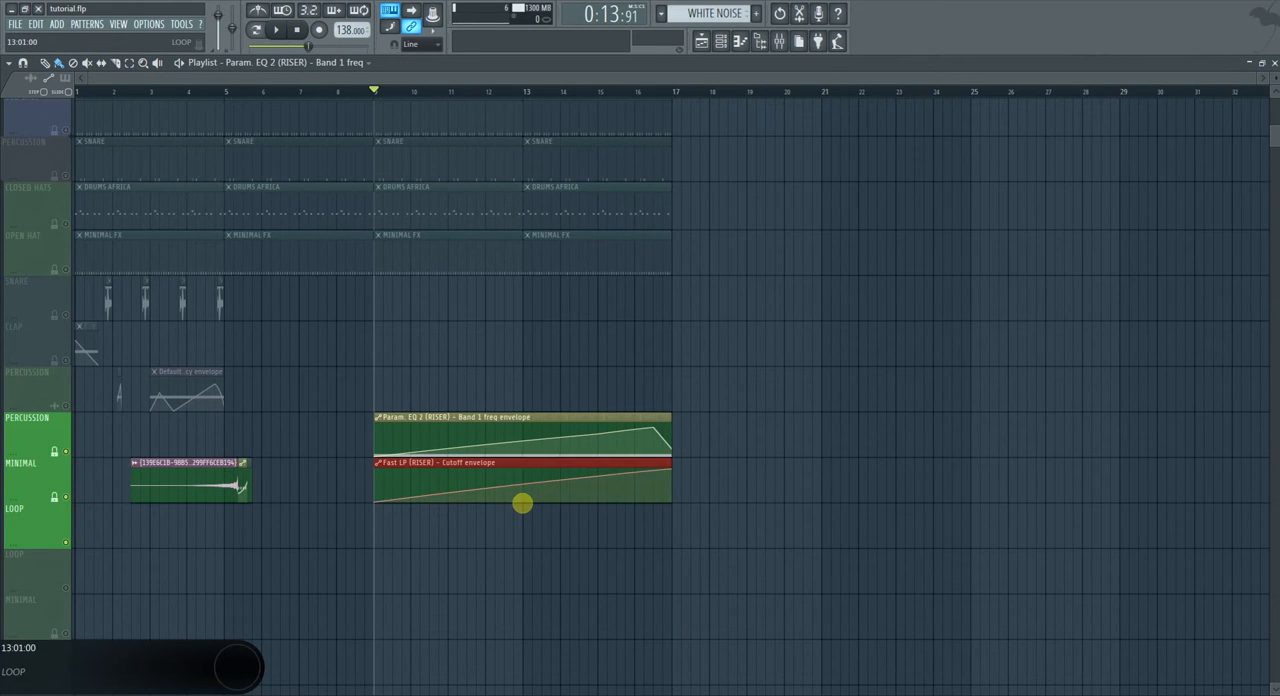
right_click(522, 502)
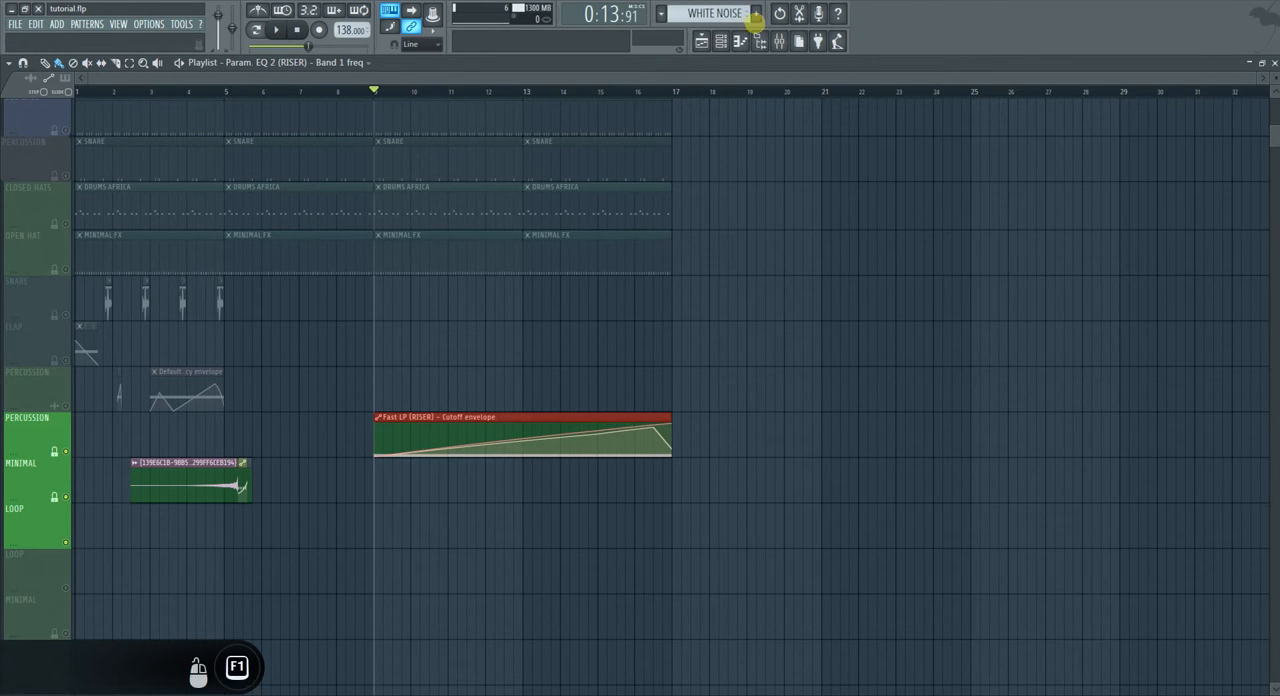
left_click(62, 78)
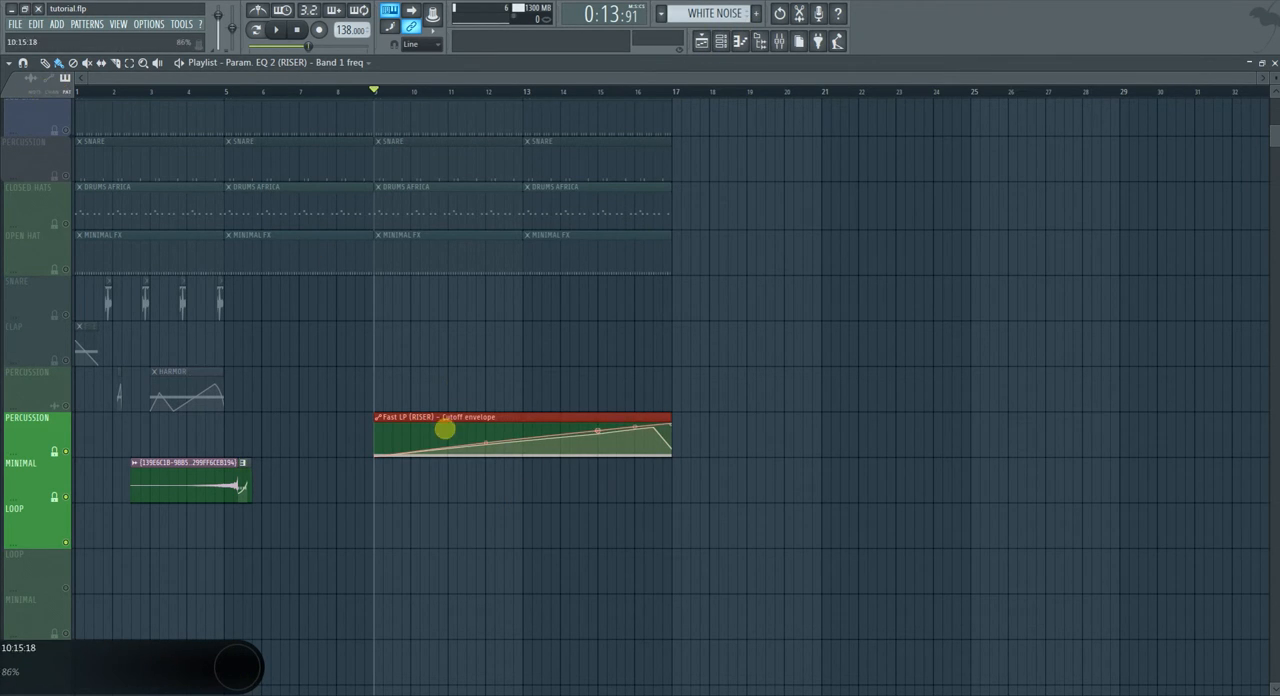
Inspect the WHITE NOISE pattern's note and its 3x Osc settings, and play the riser from about bar 13.
double_click(466, 414)
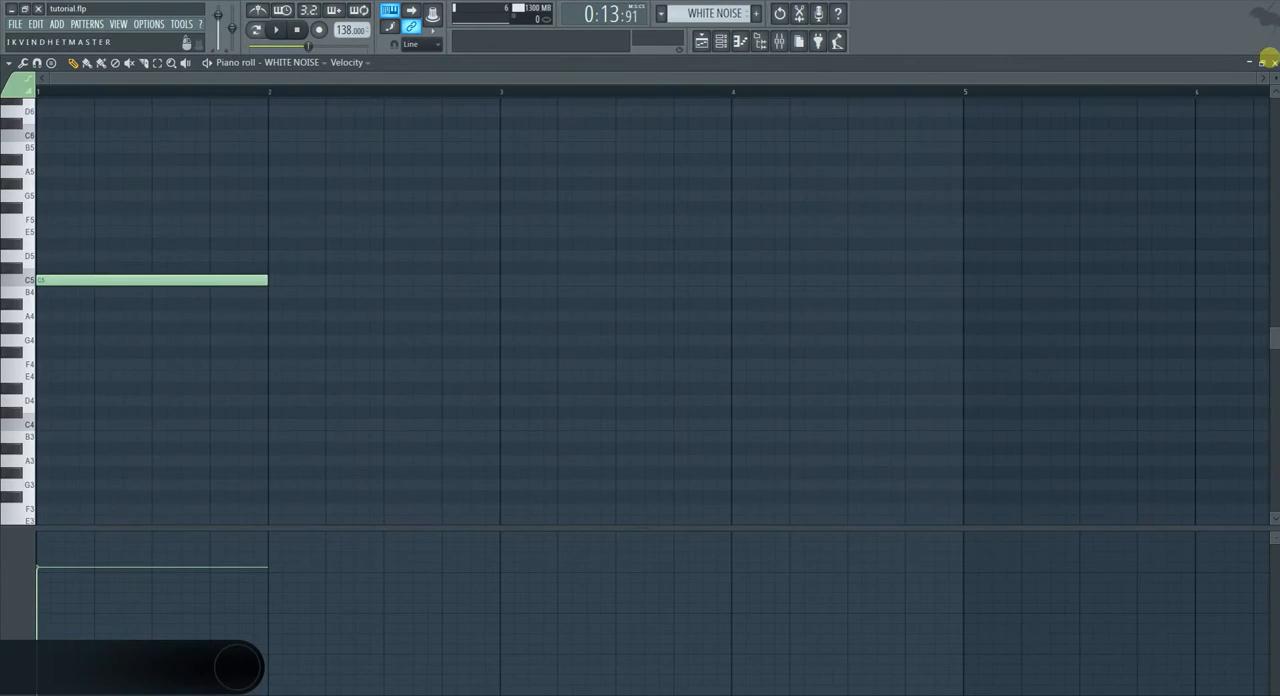
left_click(1273, 62)
left_click(488, 461)
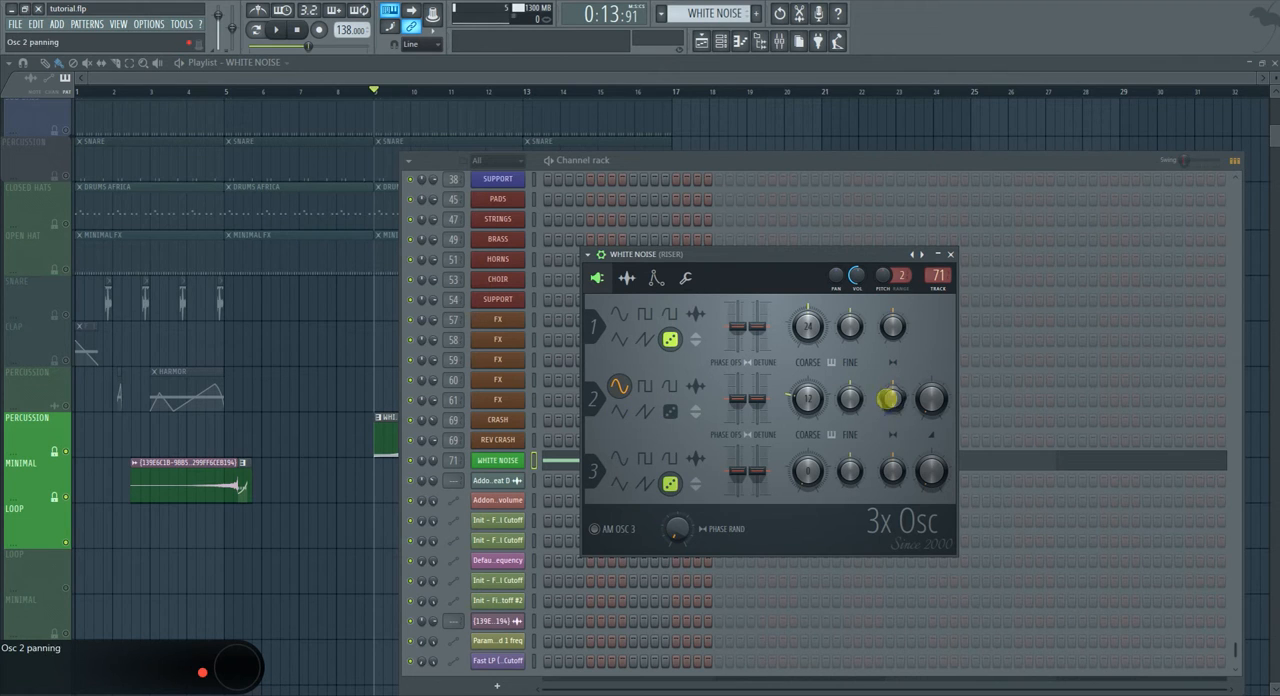
left_click(386, 505)
key("space")
left_click(543, 91)
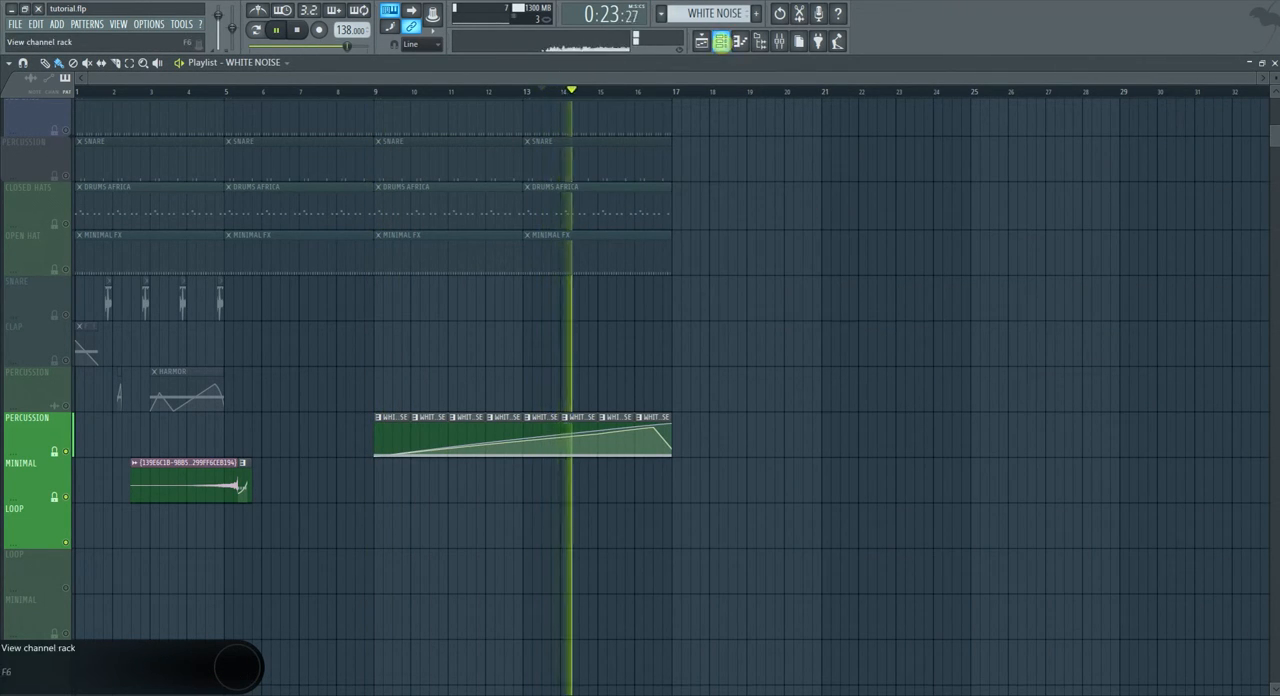
Adjust oscillator 2's mix level in the WHITE NOISE channel's 3x Osc during playback, and stop the song.
left_click(720, 41)
left_click(500, 461)
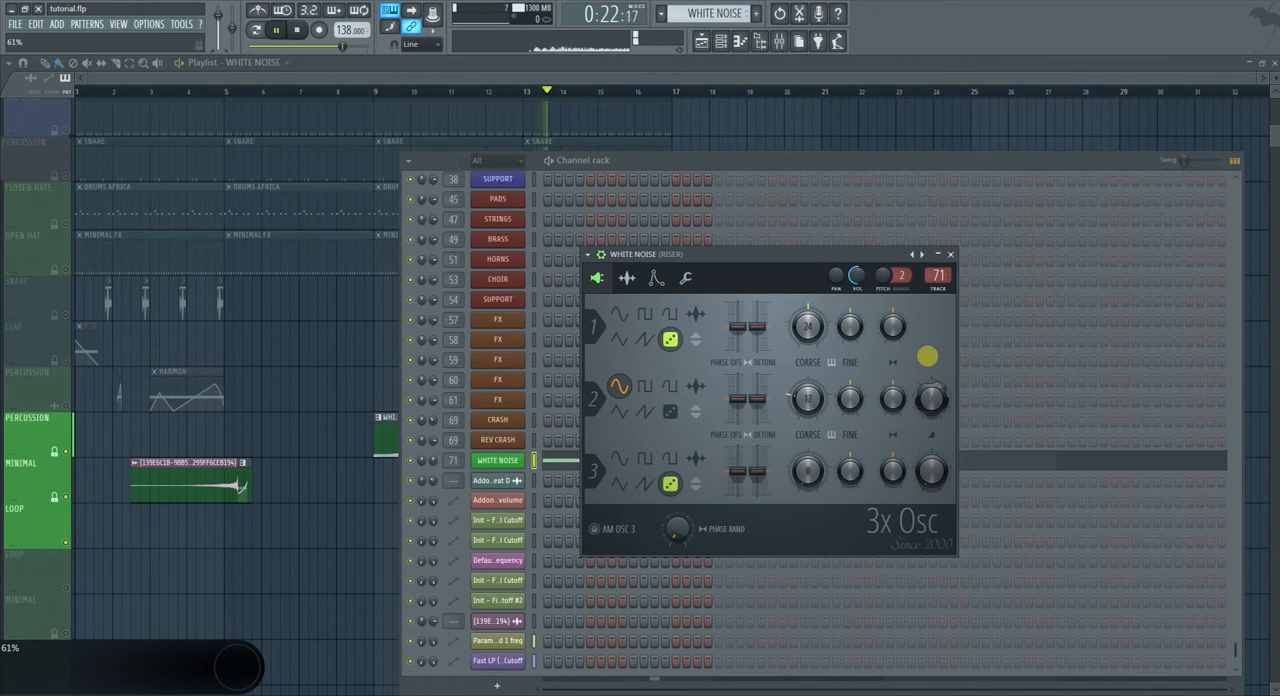
scroll(928, 405, "down", 4)
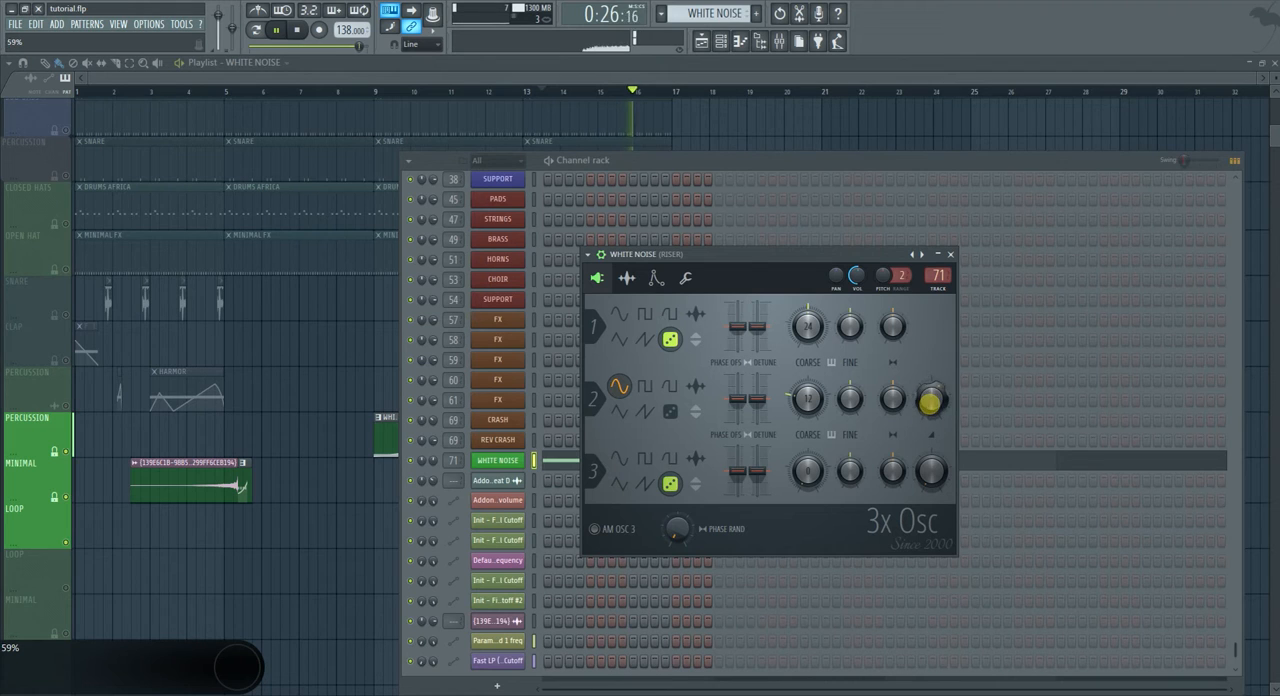
key("space")
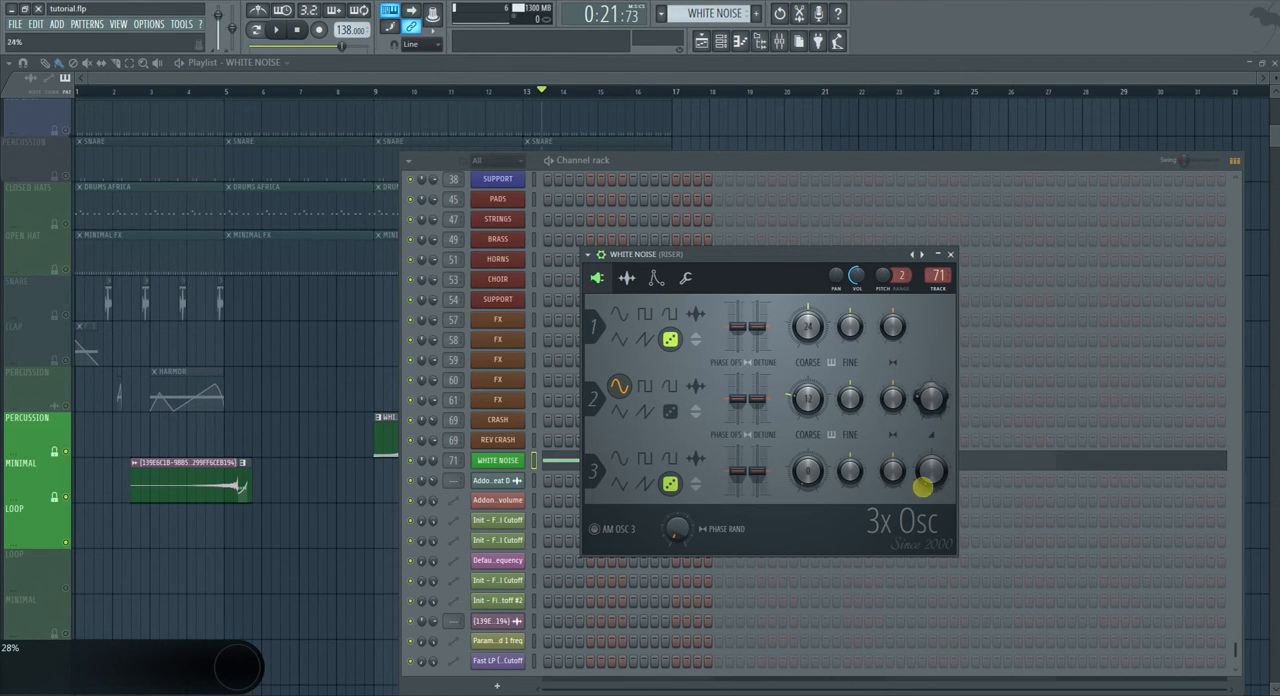
Clone the WHITE NOISE channel and copy its note into the clone.
left_click(497, 460)
right_click(497, 460)
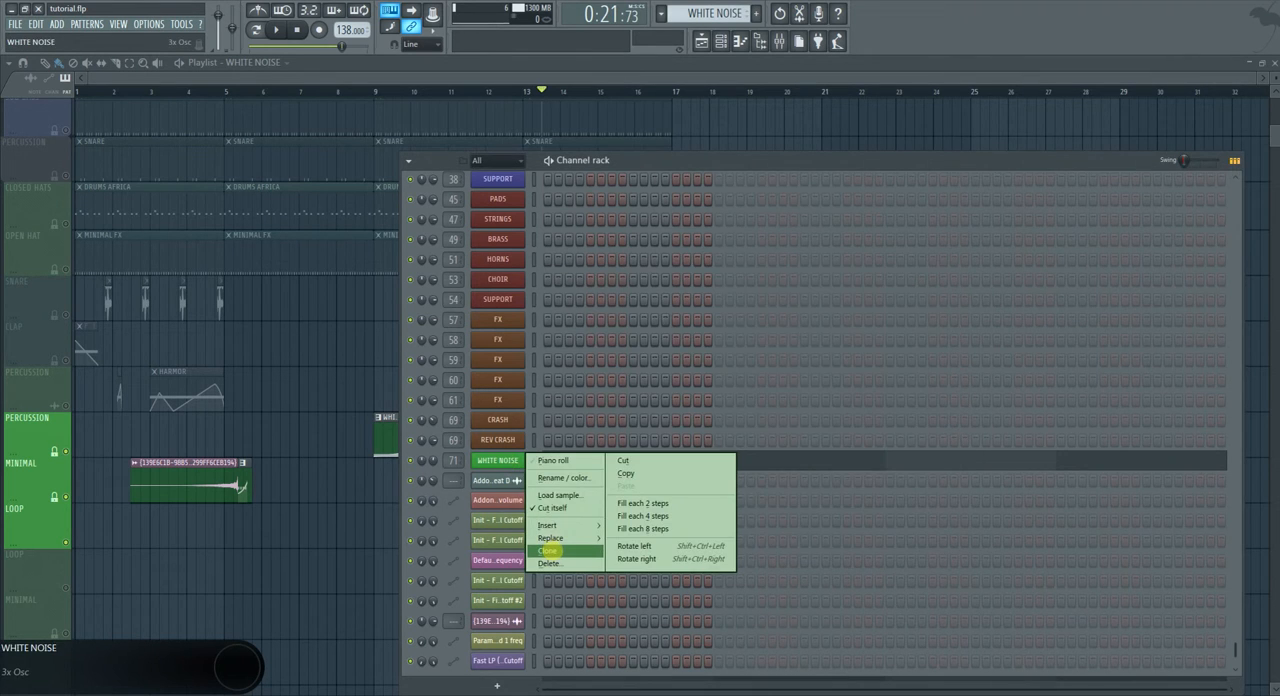
left_click(552, 551)
right_click(495, 462)
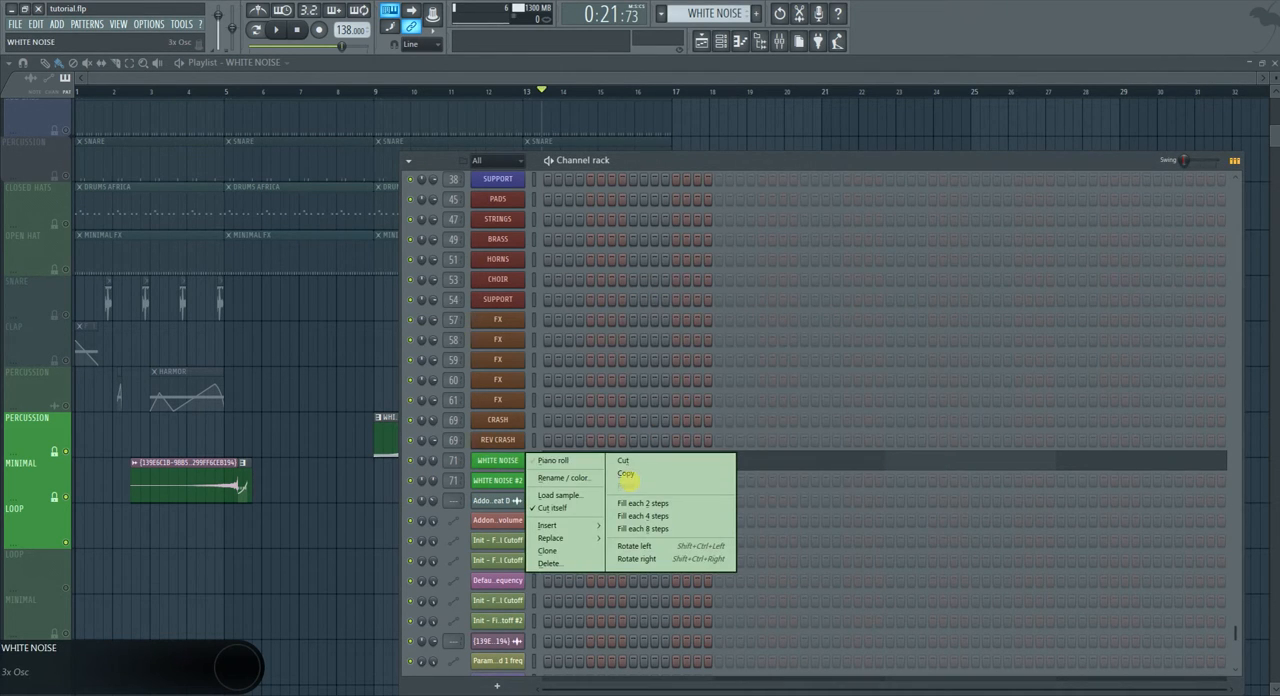
left_click(625, 477)
right_click(495, 482)
left_click(622, 502)
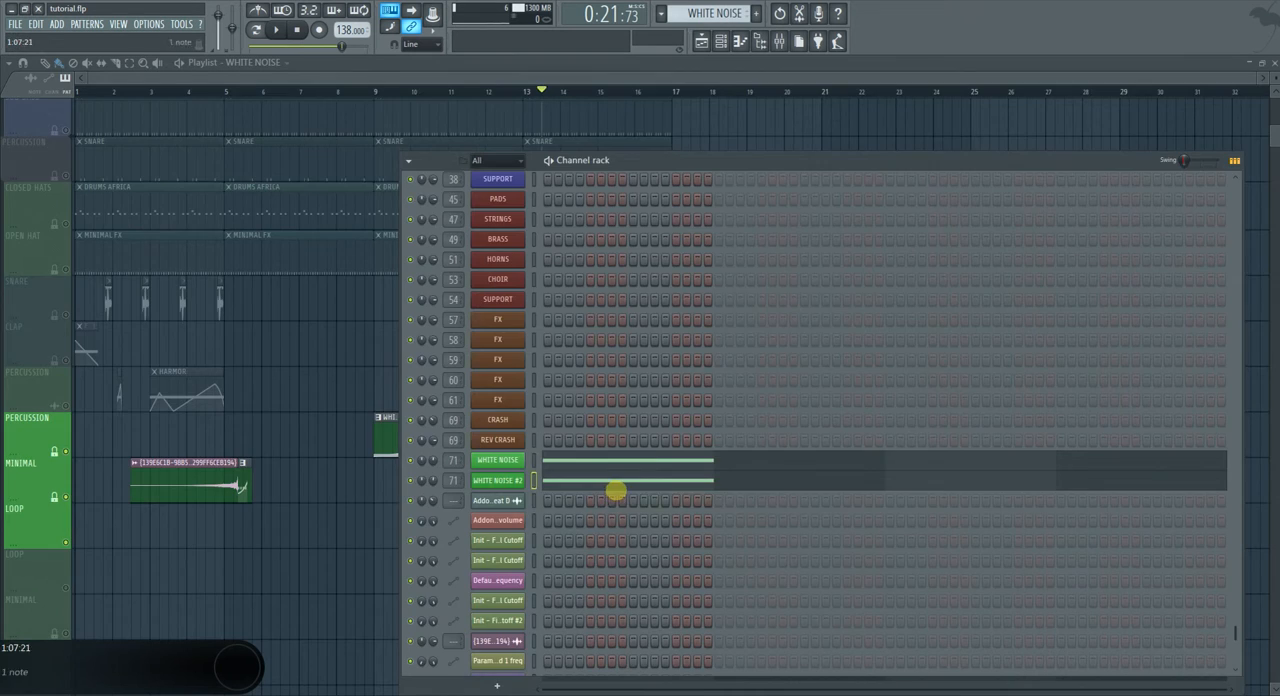
Lower the note in WHITE NOISE #2 to F4 and set oscillator 1 of its 3x Osc to a sine wave.
left_click(616, 480)
left_click_drag(176, 280, 110, 356)
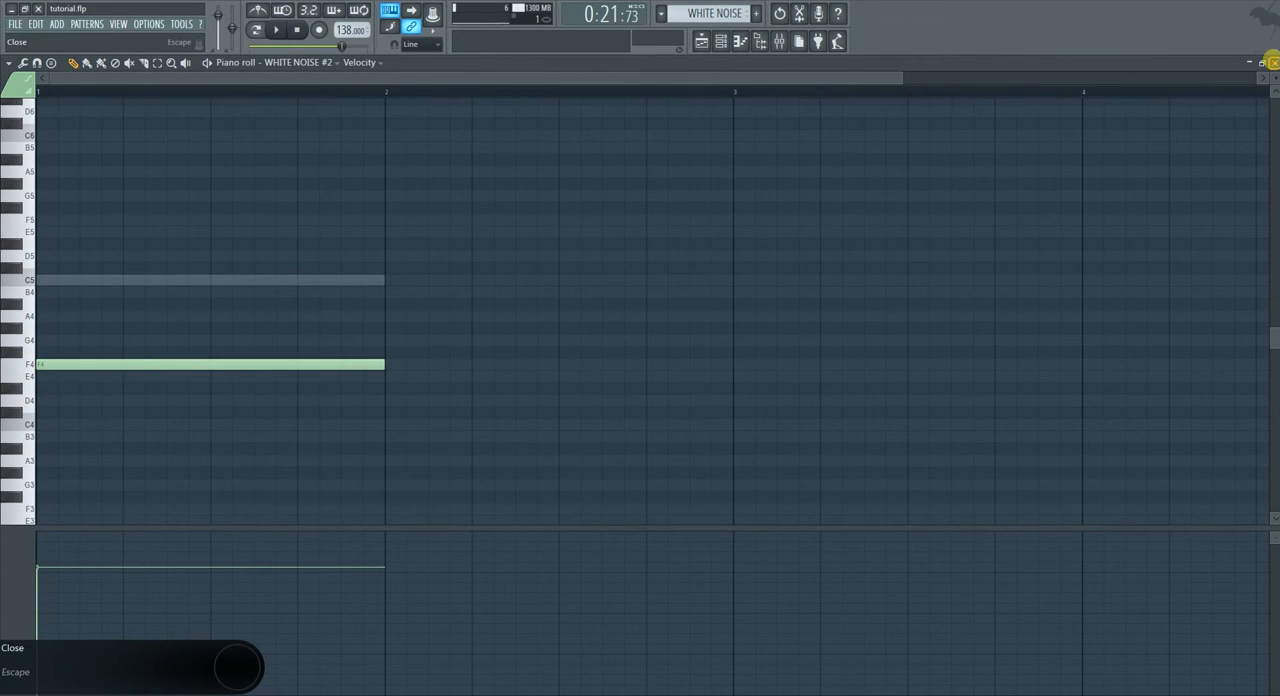
left_click(1262, 62)
left_click(497, 480)
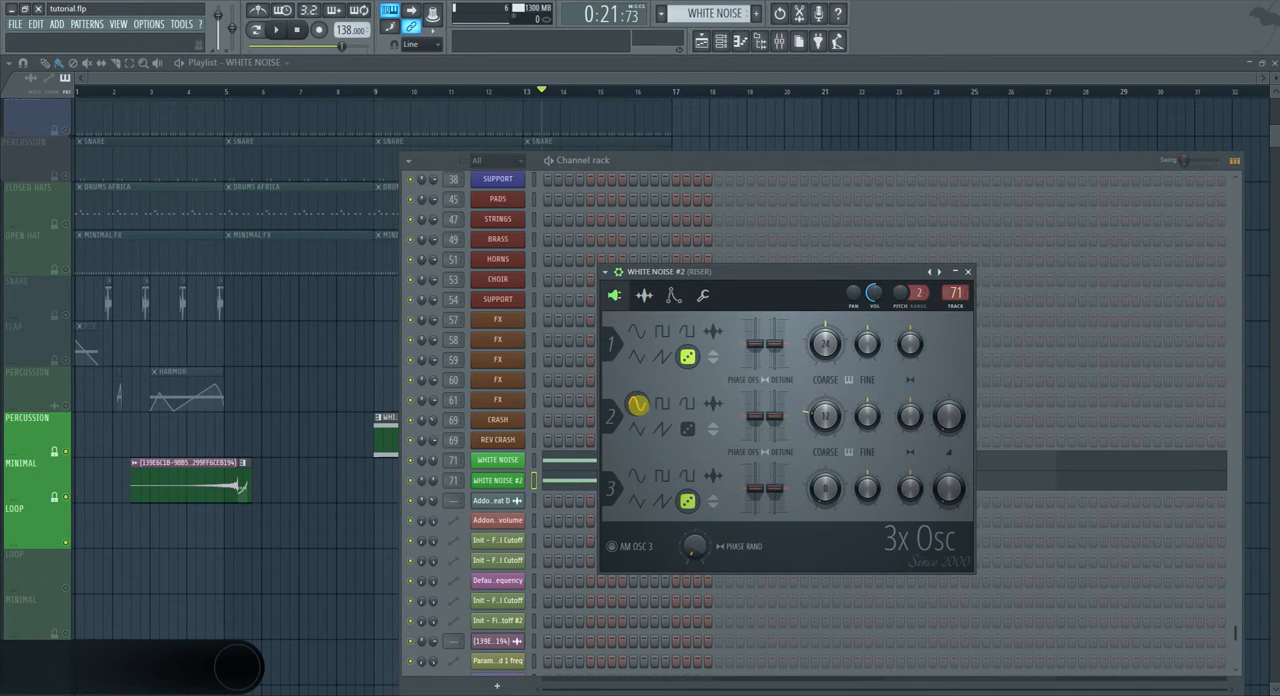
left_click(636, 331)
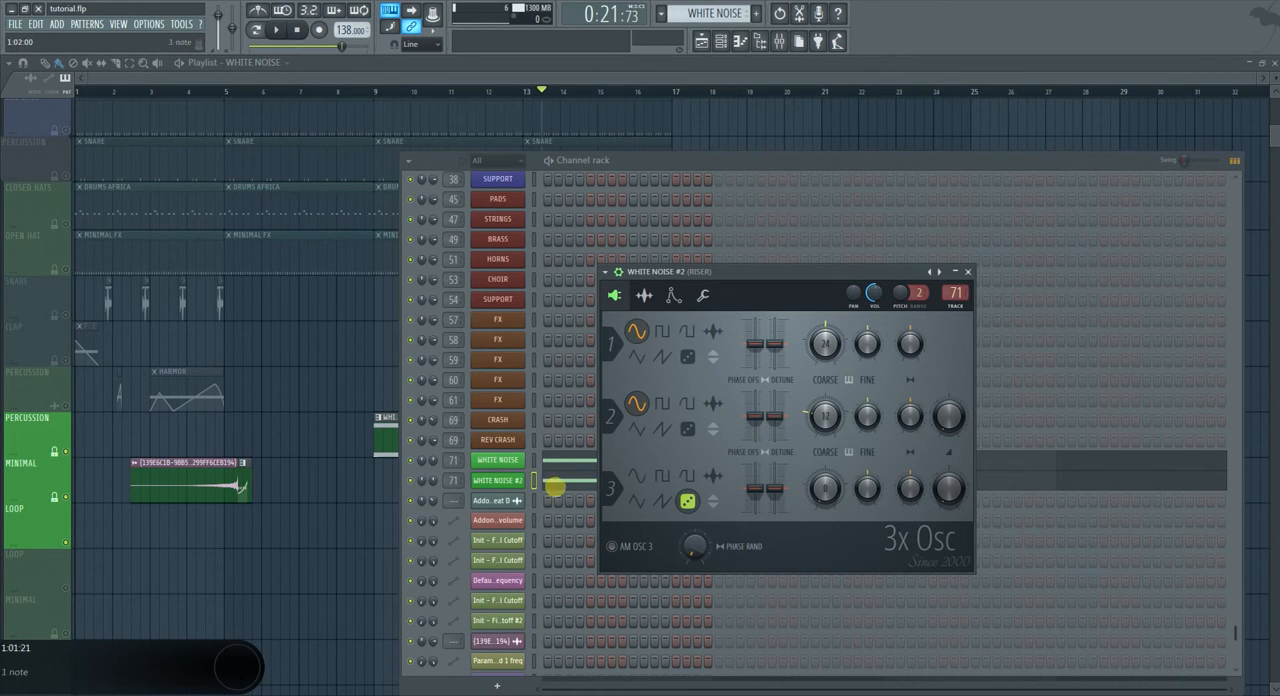
Transpose the WHITE NOISE #2 note down one octave to F3.
left_click(551, 485)
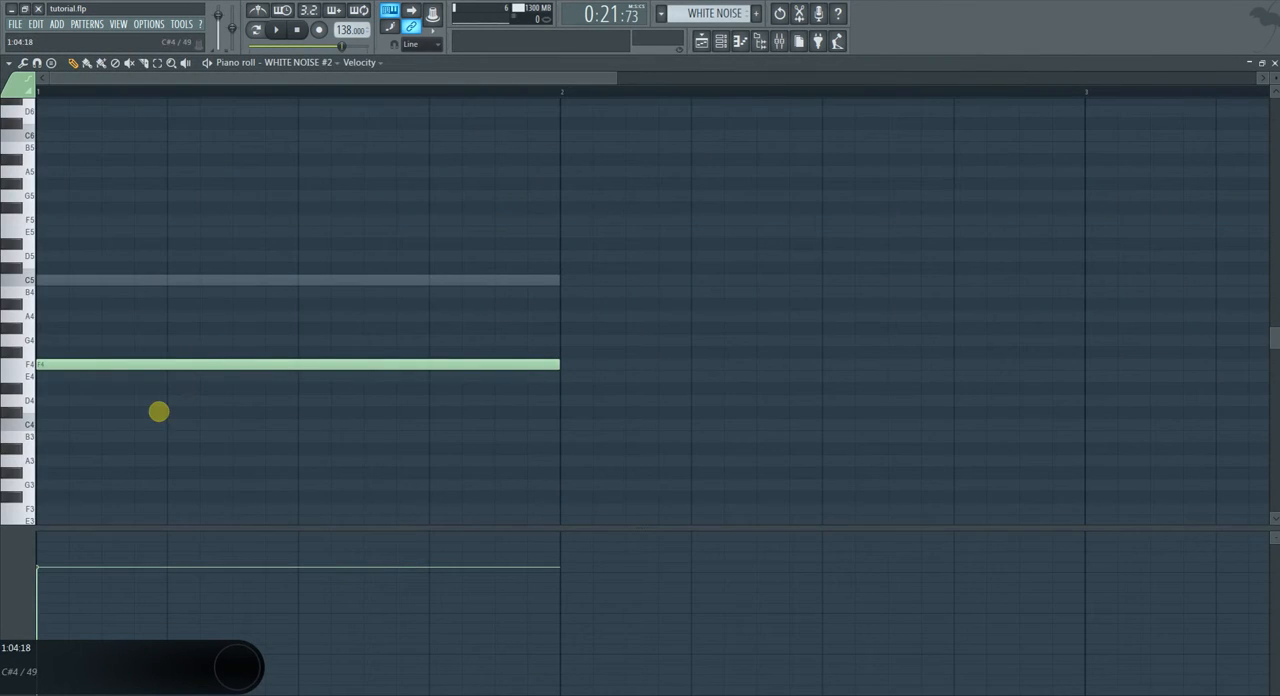
key("ctrl+a")
scroll(258, 442, "down", 3)
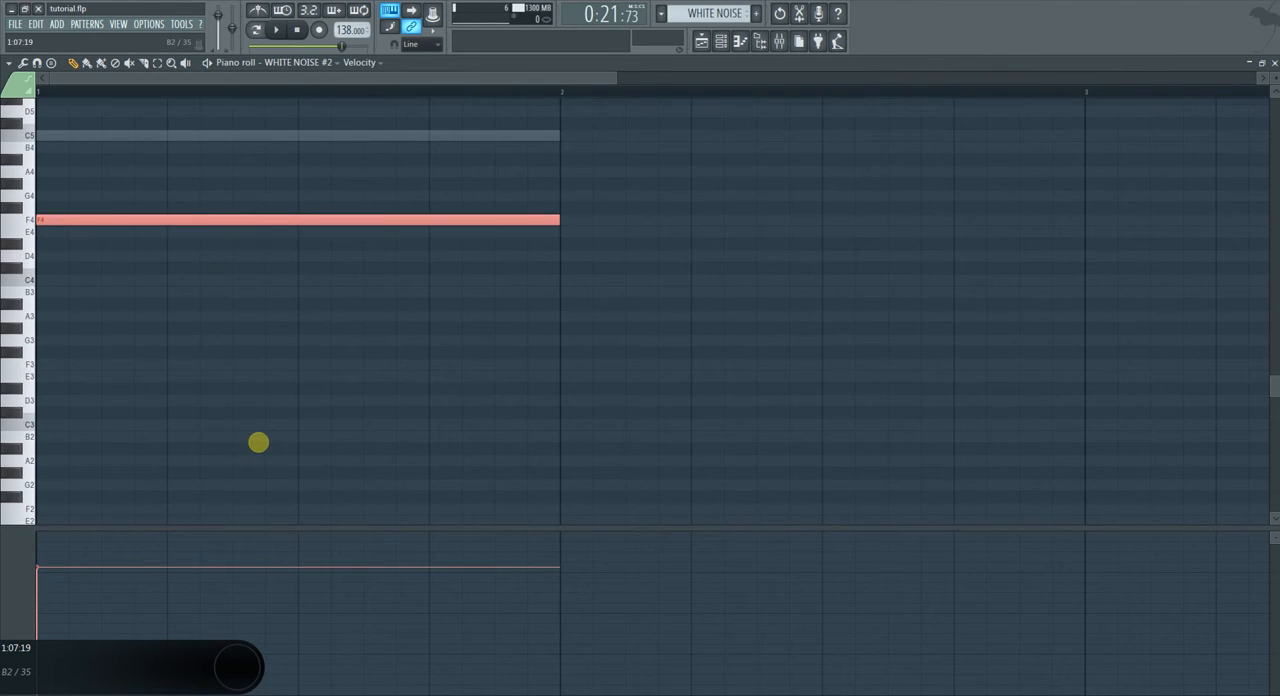
key("ctrl+Down")
key("ctrl+Down")
key("ctrl+Up")
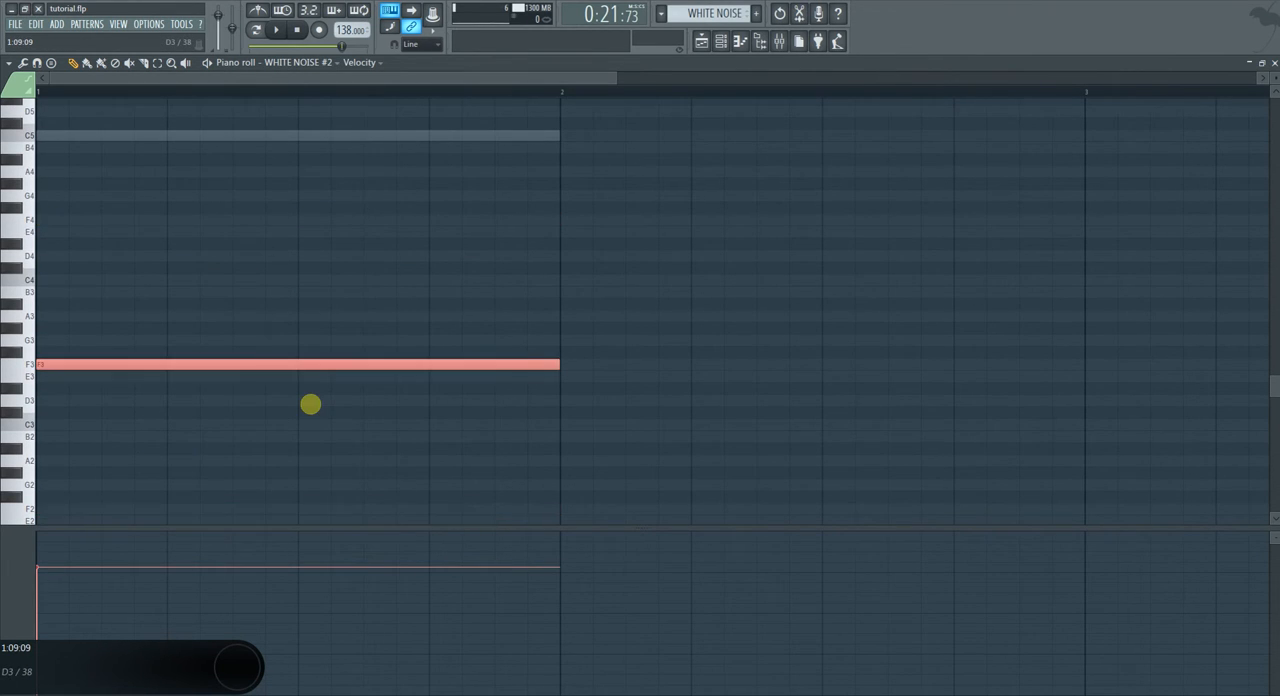
Add a one-bar slide note above the F3 note in WHITE NOISE #2 and move it to F6.
scroll(257, 431, "up", 3)
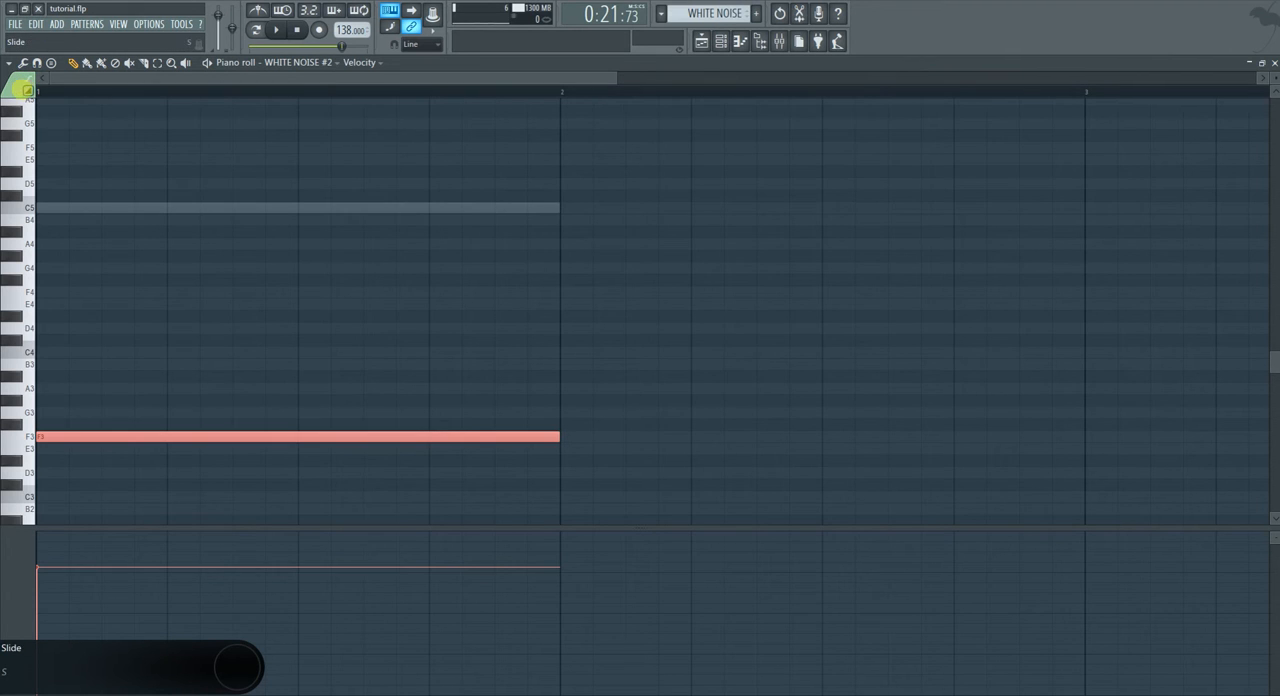
scroll(88, 262, "up", 3)
left_click_drag(62, 259, 54, 220)
scroll(267, 208, "down", 3)
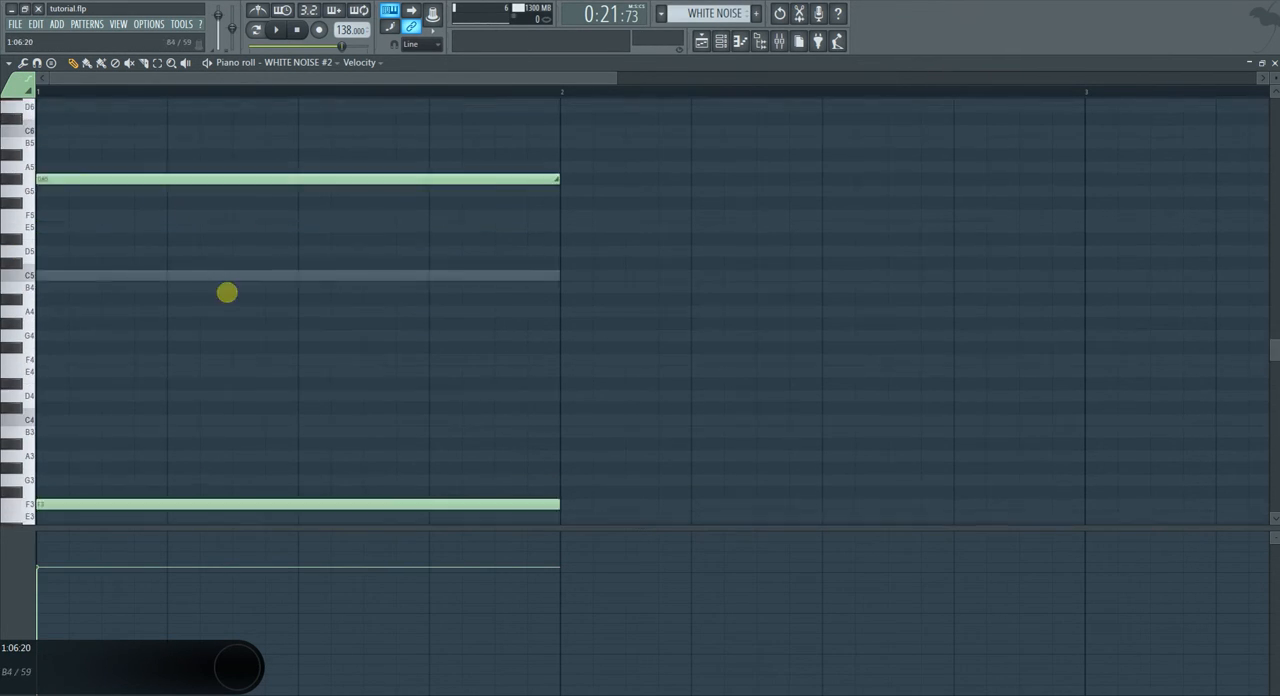
left_click_drag(132, 148, 89, 215)
key("ctrl+Up")
Play the pattern and mute the original WHITE NOISE channel to hear WHITE NOISE #2 alone.
scroll(330, 240, "up", 1)
scroll(337, 260, "down", 2)
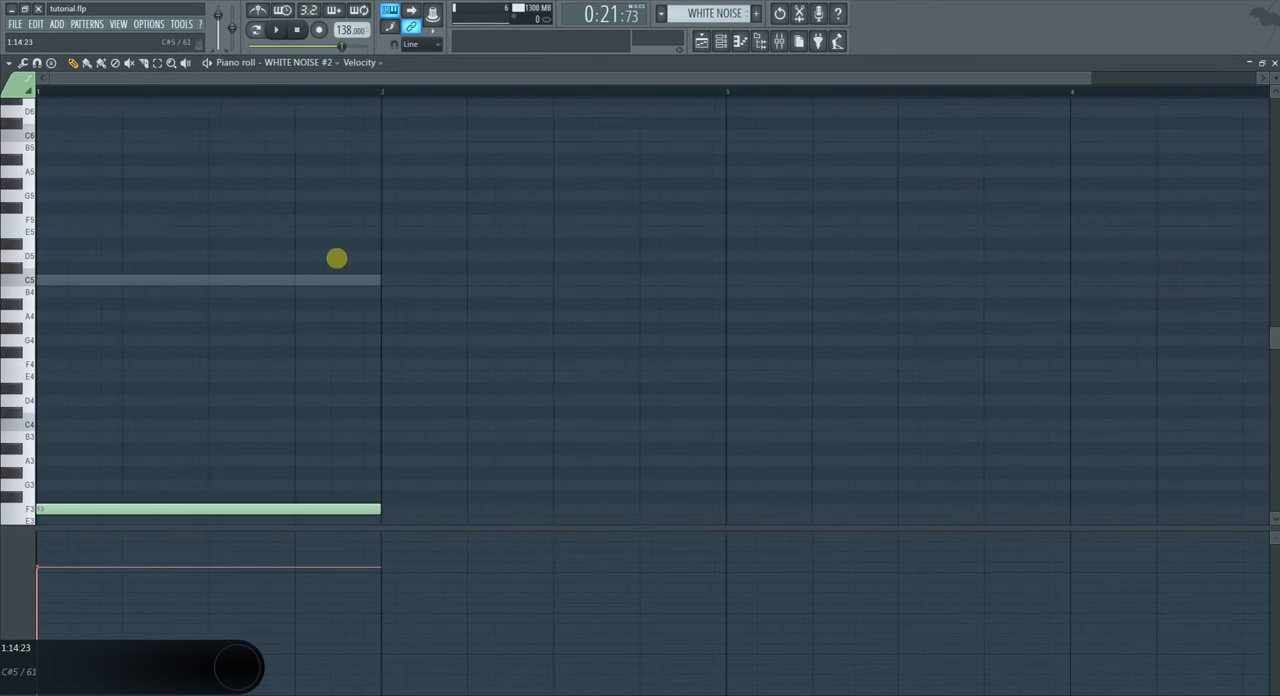
scroll(300, 320, "up", 5)
scroll(291, 334, "down", 3)
left_click(277, 30)
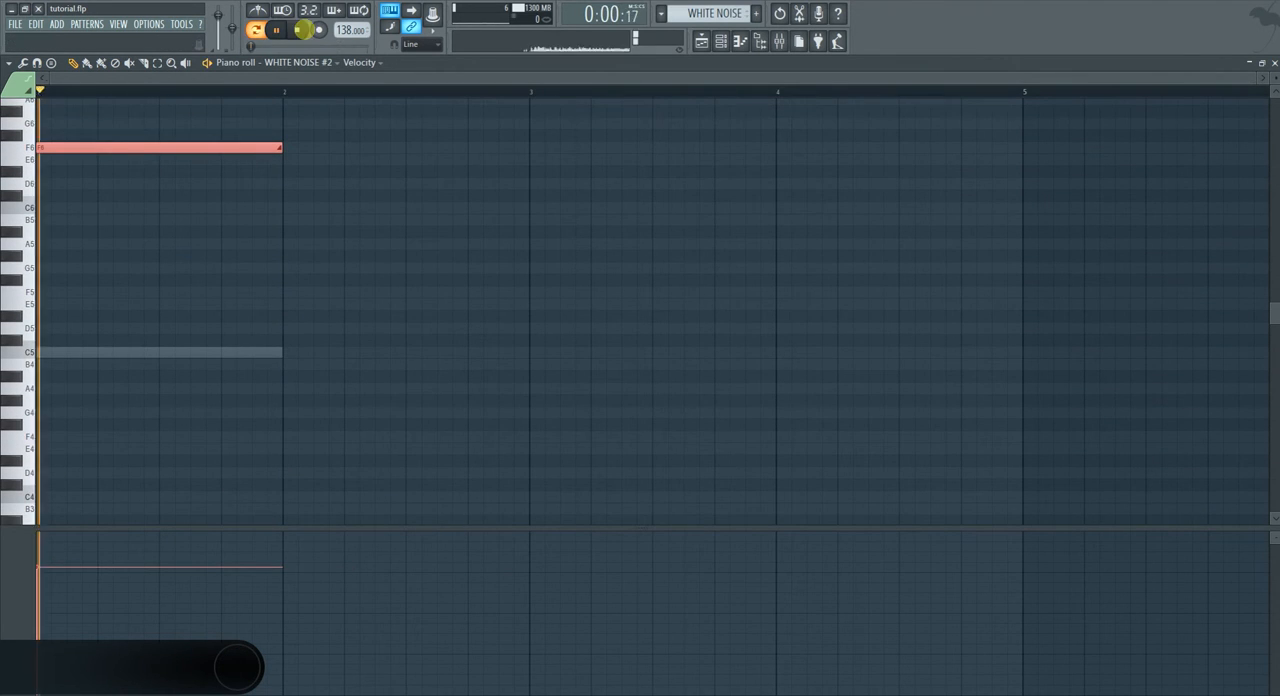
left_click(1274, 63)
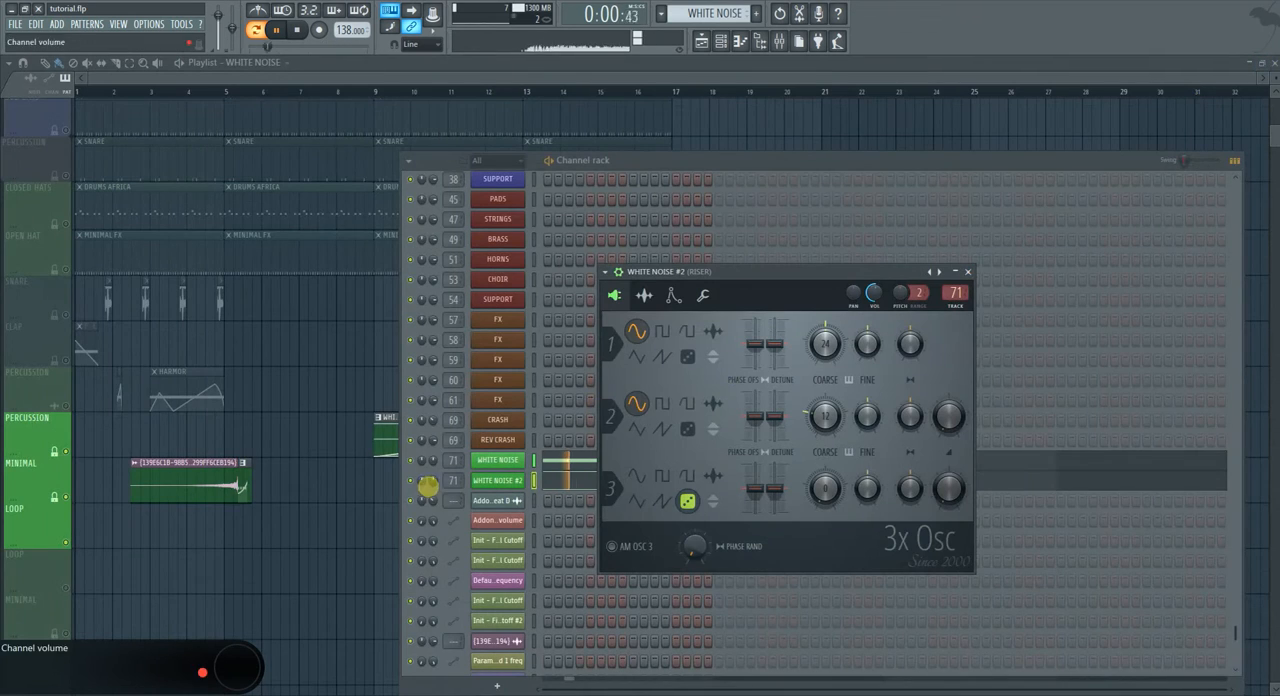
left_click(408, 461)
Extend the F3 note and the F6 slide note in WHITE NOISE #2 to four bars.
left_click(621, 479)
scroll(150, 317, "down", 2)
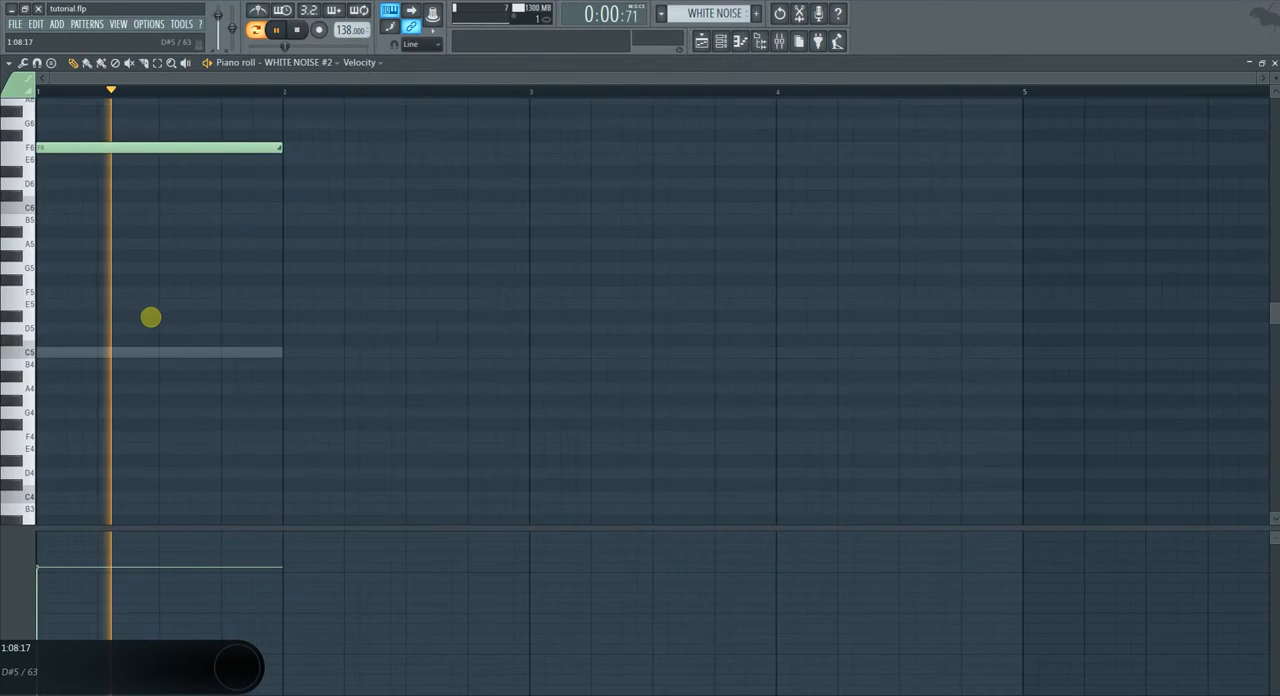
scroll(150, 317, "up", 3)
scroll(150, 317, "down", 8)
key("ctrl+Down")
key("ctrl+Down")
key("ctrl+Down")
key("space")
key("ctrl+a")
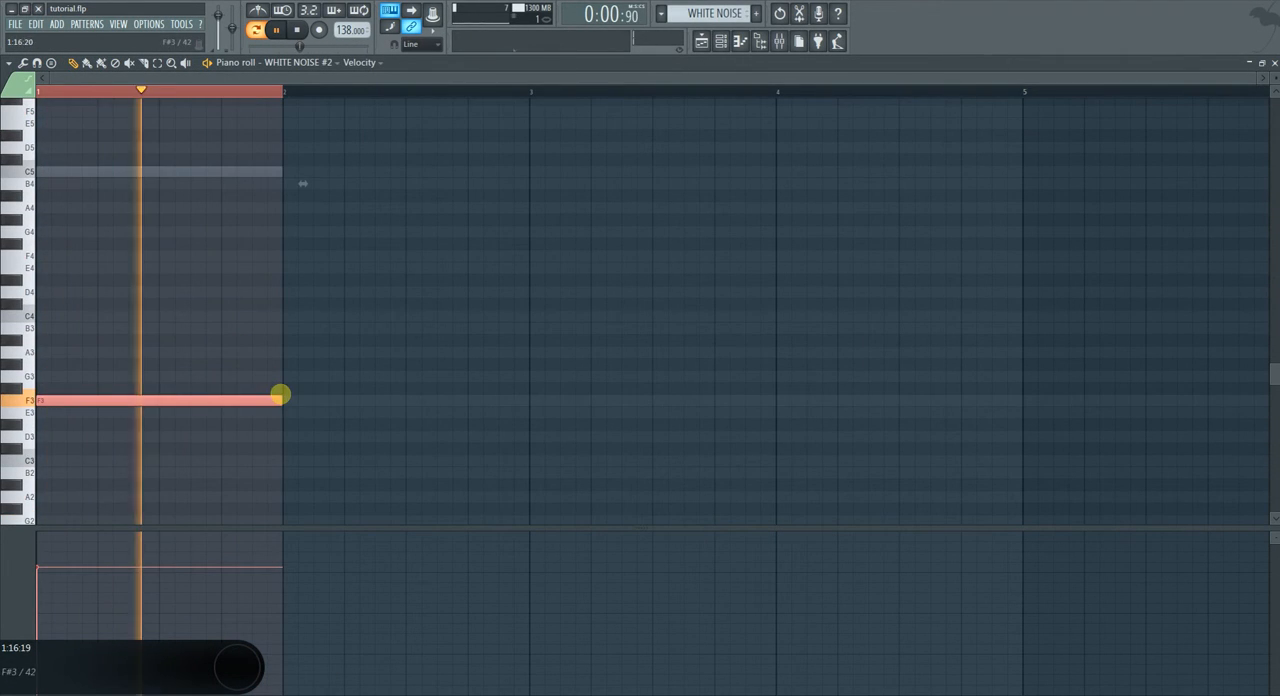
left_click_drag(281, 400, 1021, 462)
key("ctrl+Up")
key("ctrl+Up")
key("ctrl+Up")
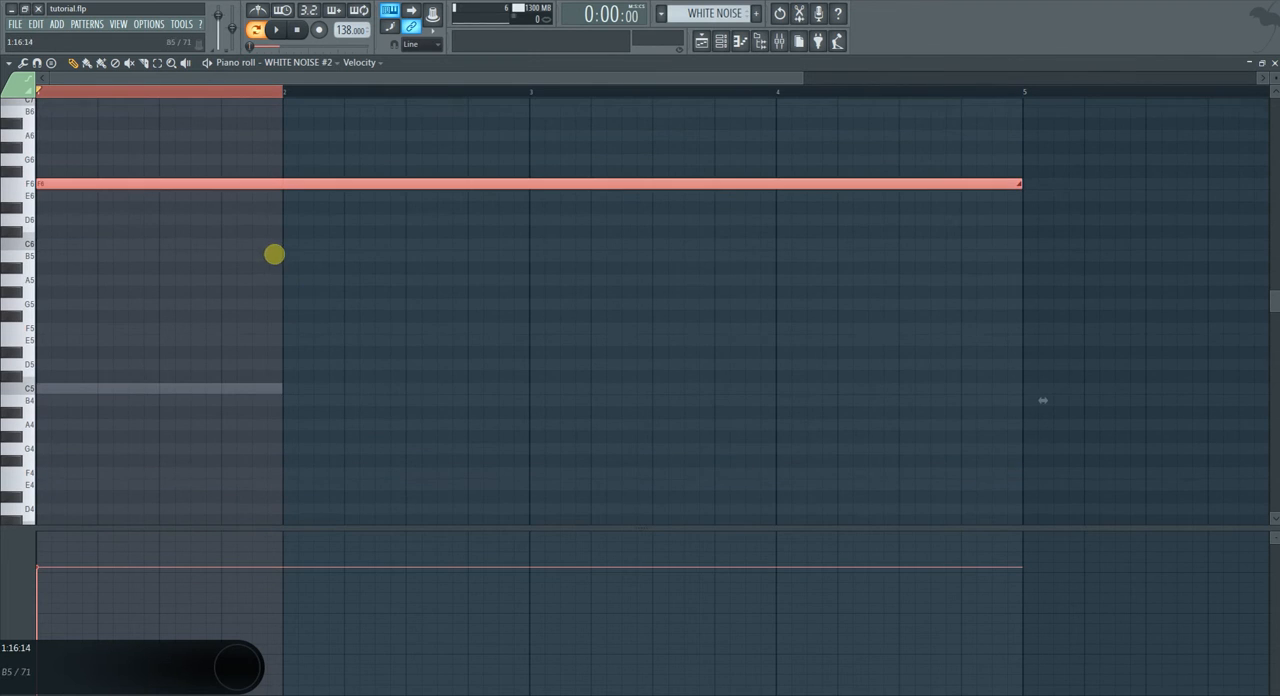
Lower the slide note to F4, shorten it to two bars, and add a two-bar F5 slide note from bar 3.
key("ctrl+d")
left_click_drag(274, 183, 182, 496)
scroll(174, 460, "down", 5)
left_click_drag(81, 316, 57, 291)
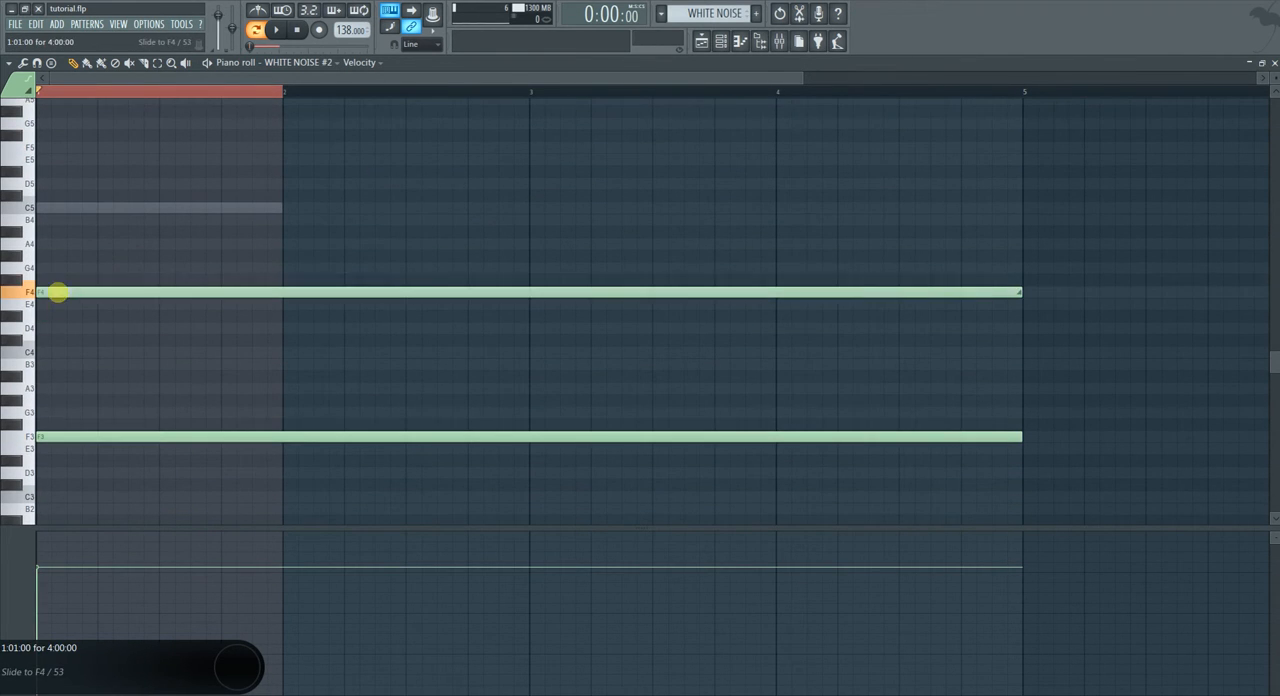
left_click_drag(1023, 292, 977, 140)
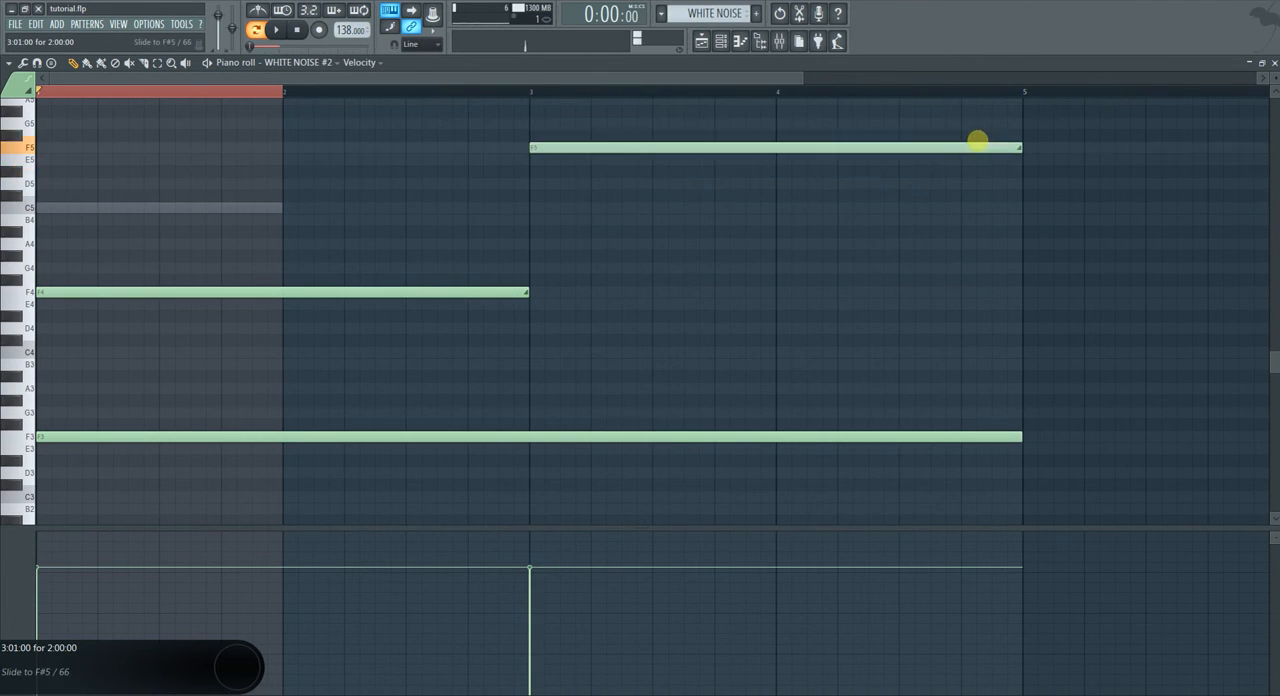
Shorten the F5 slide note to one bar and add a half-bar F6 slide note at the start of bar 4.
scroll(1010, 220, "up", 3)
left_click_drag(1022, 258, 825, 261)
mouse_move(748, 257)
left_mouse_down()
mouse_move(972, 177)
mouse_move(970, 255)
mouse_move(901, 268)
left_mouse_up()
key("ctrl+Up")
scroll(920, 252, "up", 3)
left_click_drag(1017, 224, 990, 218)
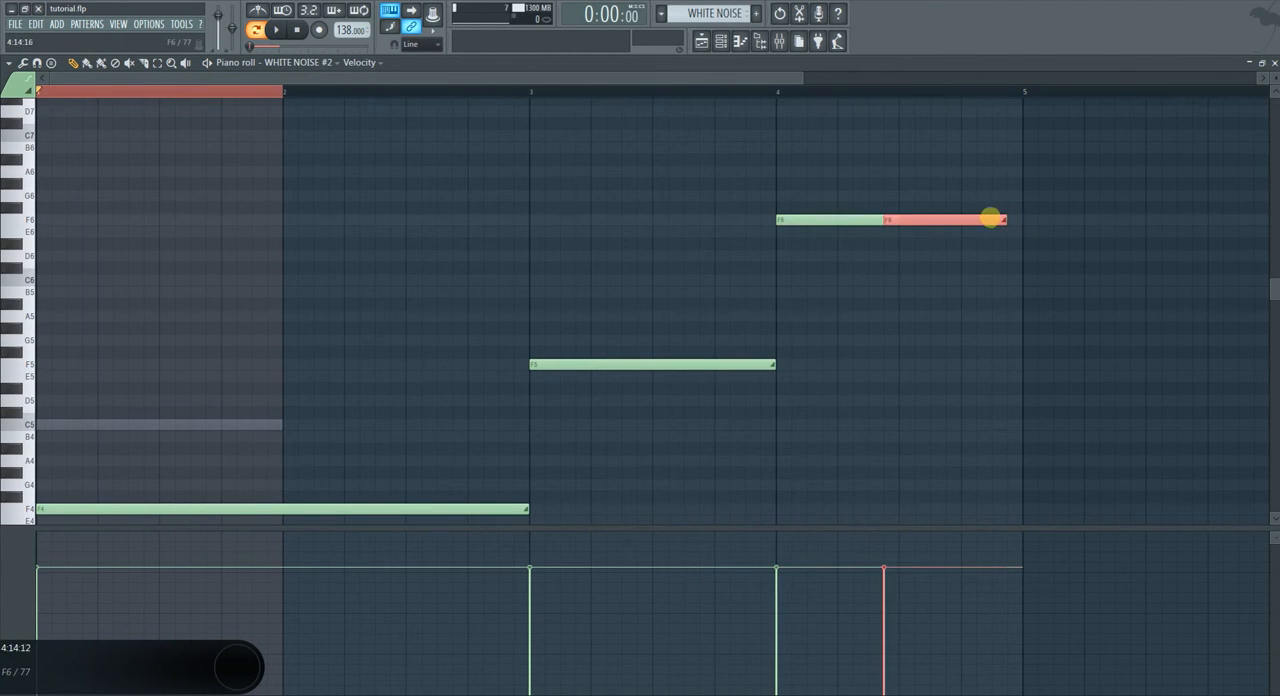
key("Delete")
key("space")
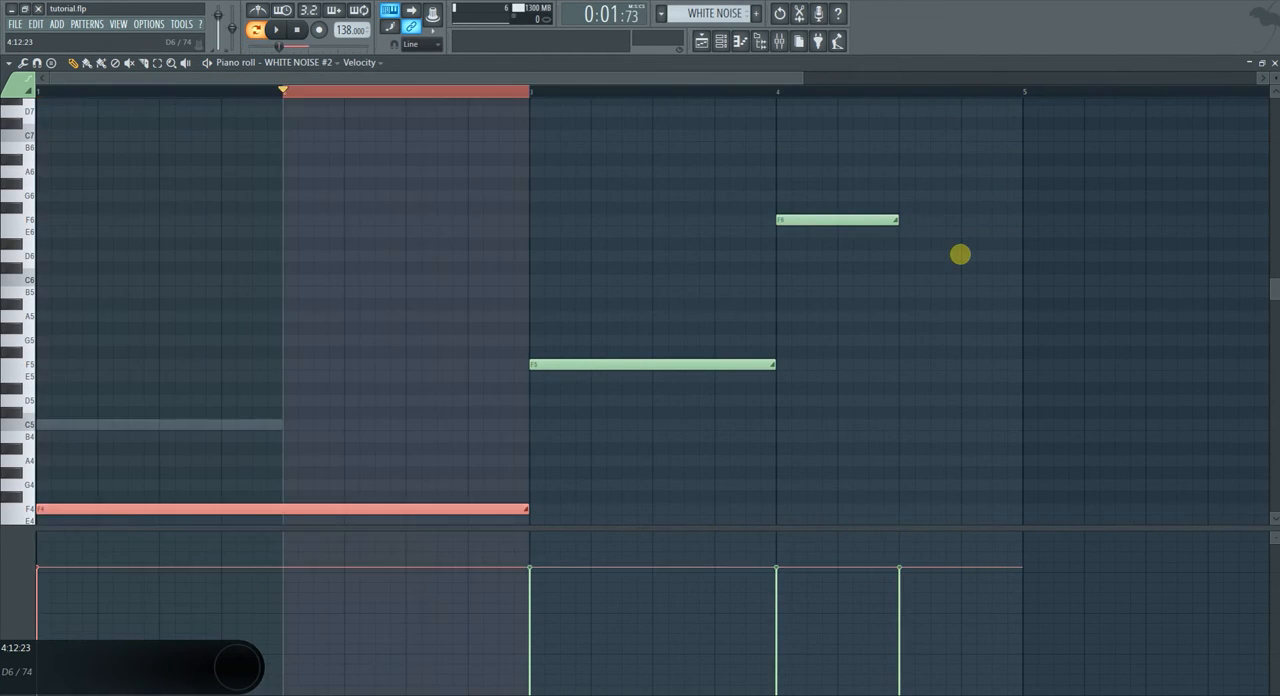
Finish the slide steps with an F7 note from 4:09 lasting 0:07:00 and shorten the F3 base note to end with it.
scroll(960, 290, "down", 7)
scroll(956, 402, "up", 6)
key("ctrl+d")
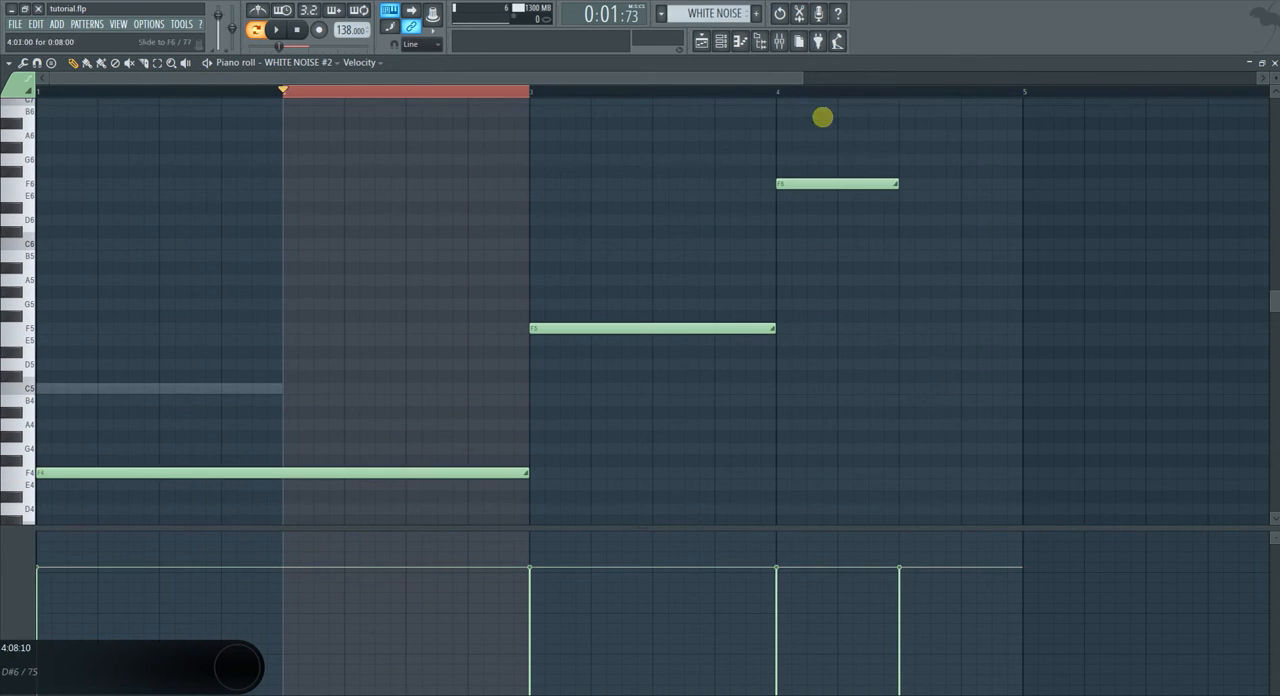
left_click_drag(822, 189, 950, 190)
scroll(953, 264, "up", 7)
right_click(940, 439)
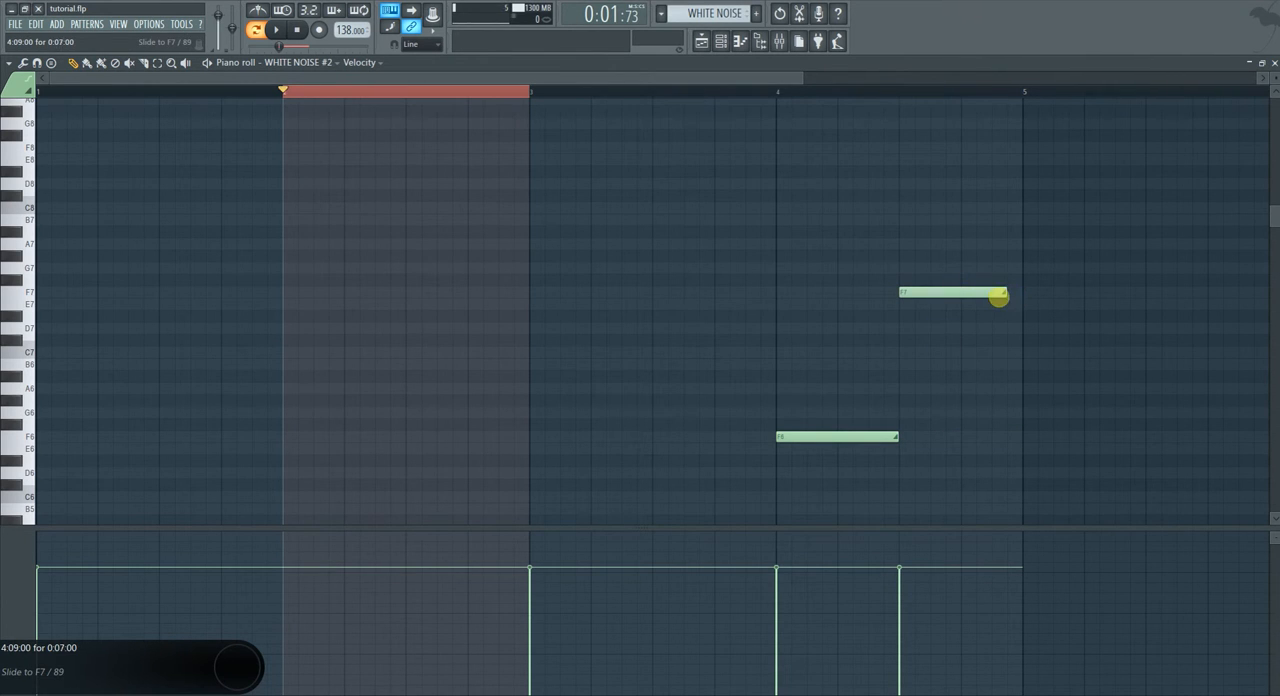
scroll(1010, 309, "down", 7)
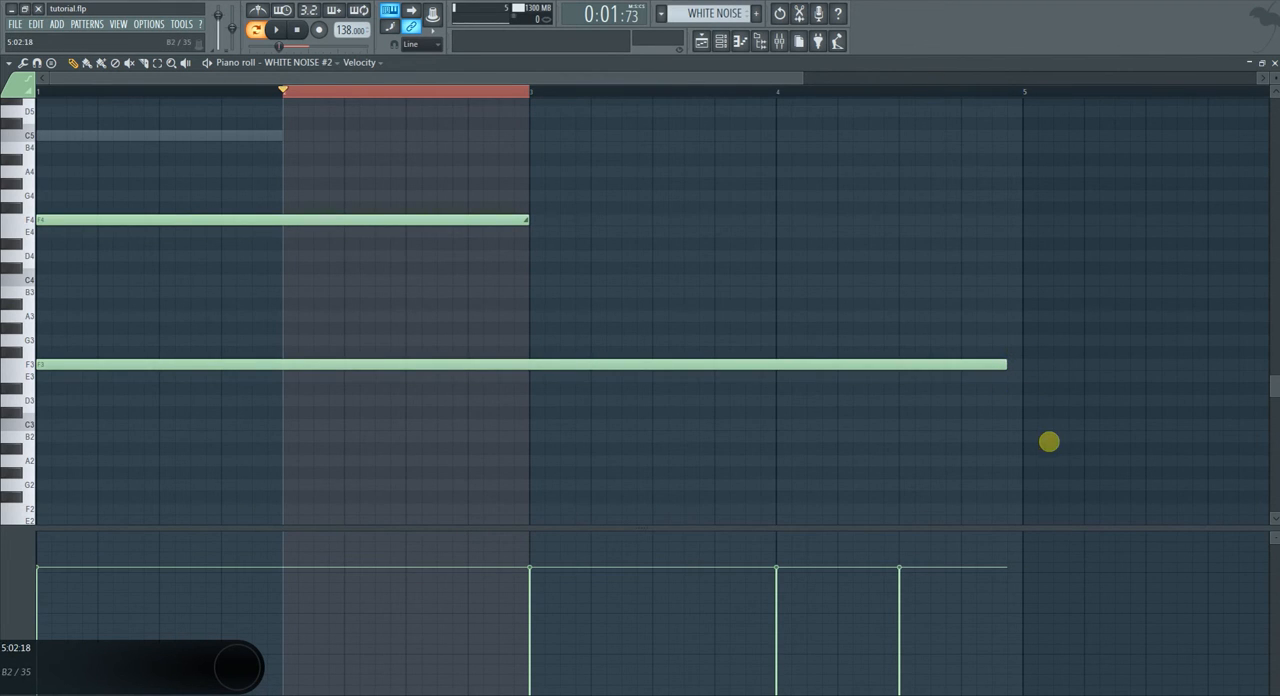
scroll(429, 414, "down", 3)
scroll(596, 237, "up", 6)
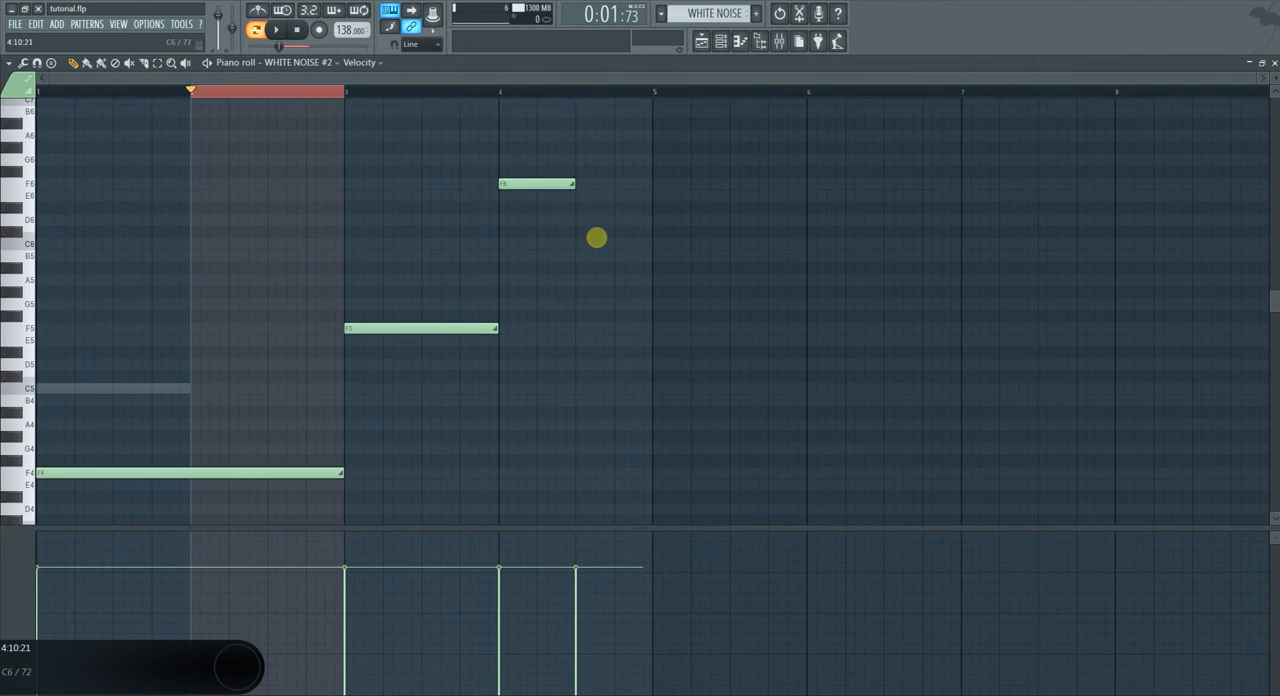
Select the four slide notes and give them velocities that rise from the first note to the last.
scroll(599, 233, "up", 3)
left_click_drag(1273, 79, 1273, 99)
left_click_drag(689, 226, 190, 445)
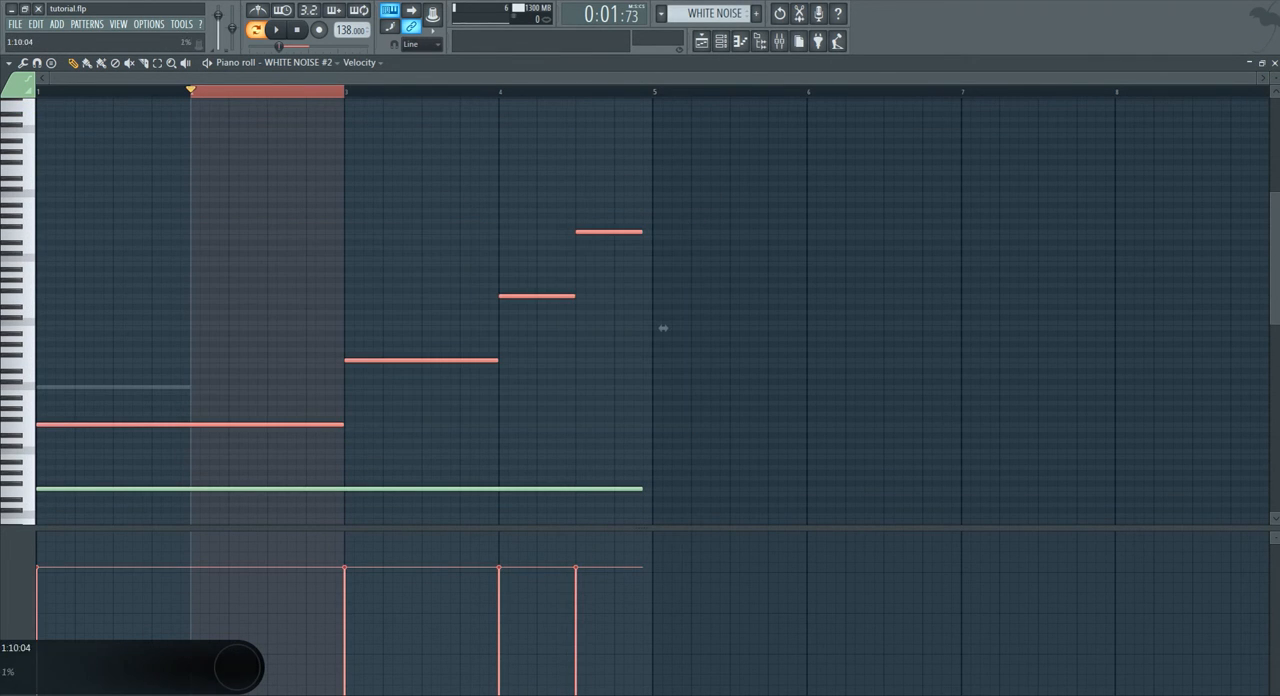
left_click(38, 654)
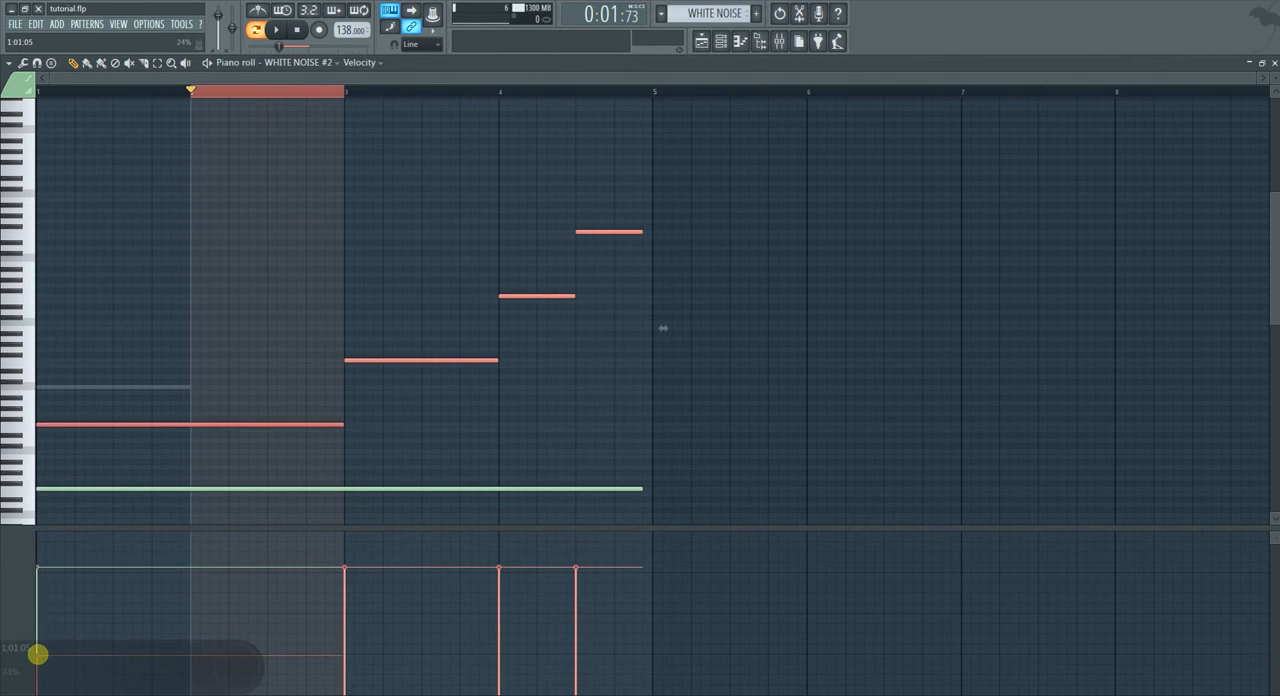
left_click_drag(454, 583, 566, 568)
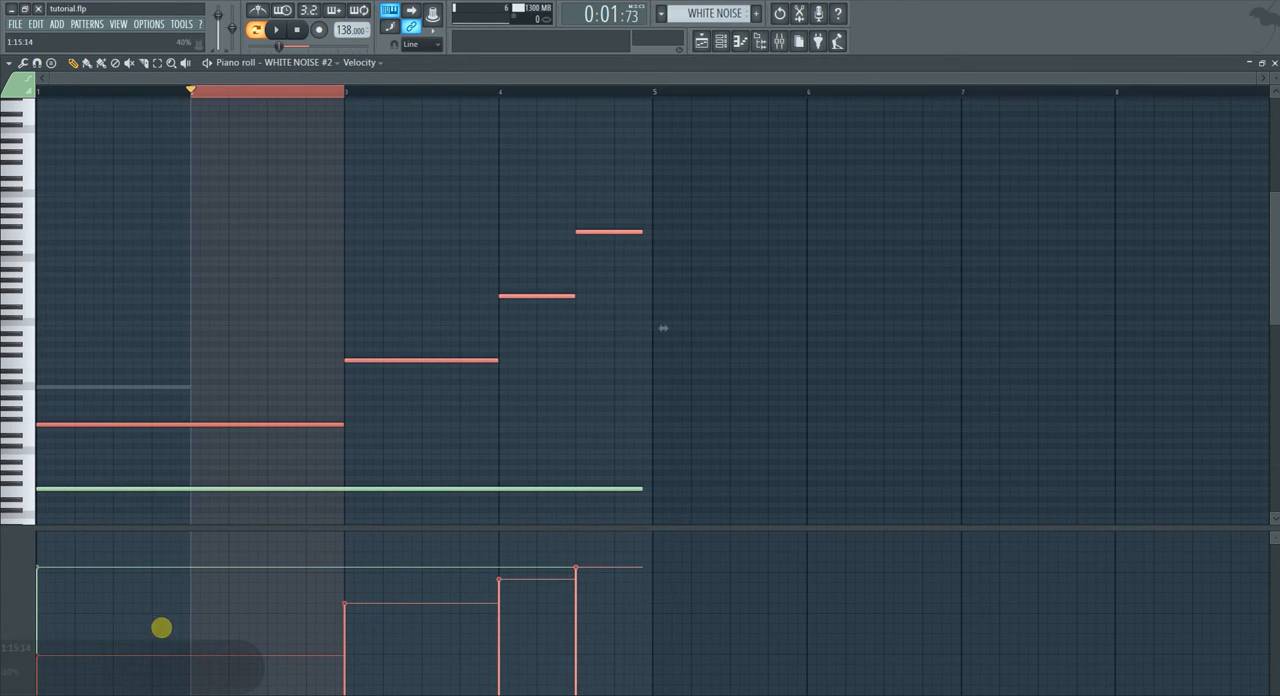
left_click(43, 624)
mouse_move(313, 591)
left_mouse_down()
mouse_move(617, 563)
mouse_move(613, 549)
left_mouse_up()
Lower the velocity of the F3 base note and play the pattern from bar 1.
left_click(520, 494, "ctrl")
left_click_drag(504, 474, 409, 514)
scroll(431, 492, "down", 5)
left_click(523, 389, "ctrl")
left_click(27, 91)
key("space")
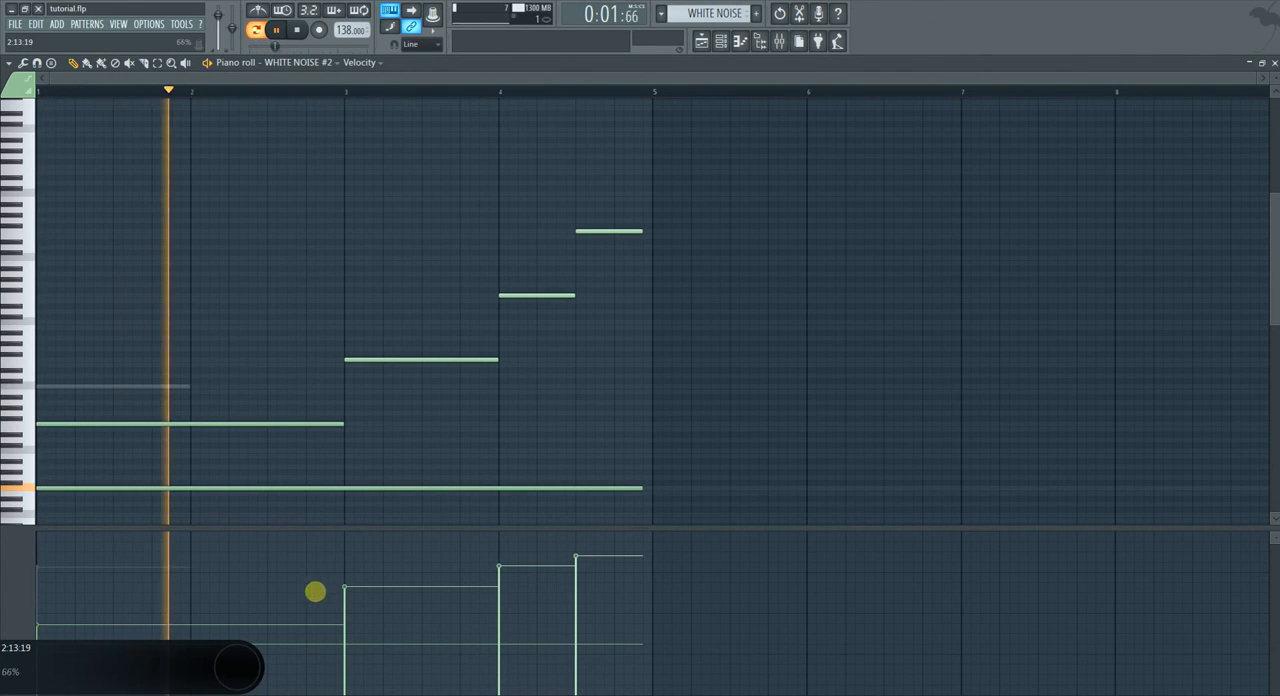
Raise the velocities of the slide notes and of the F3 base note, then close the piano roll.
key("space")
left_click_drag(707, 219, 91, 431)
key("space")
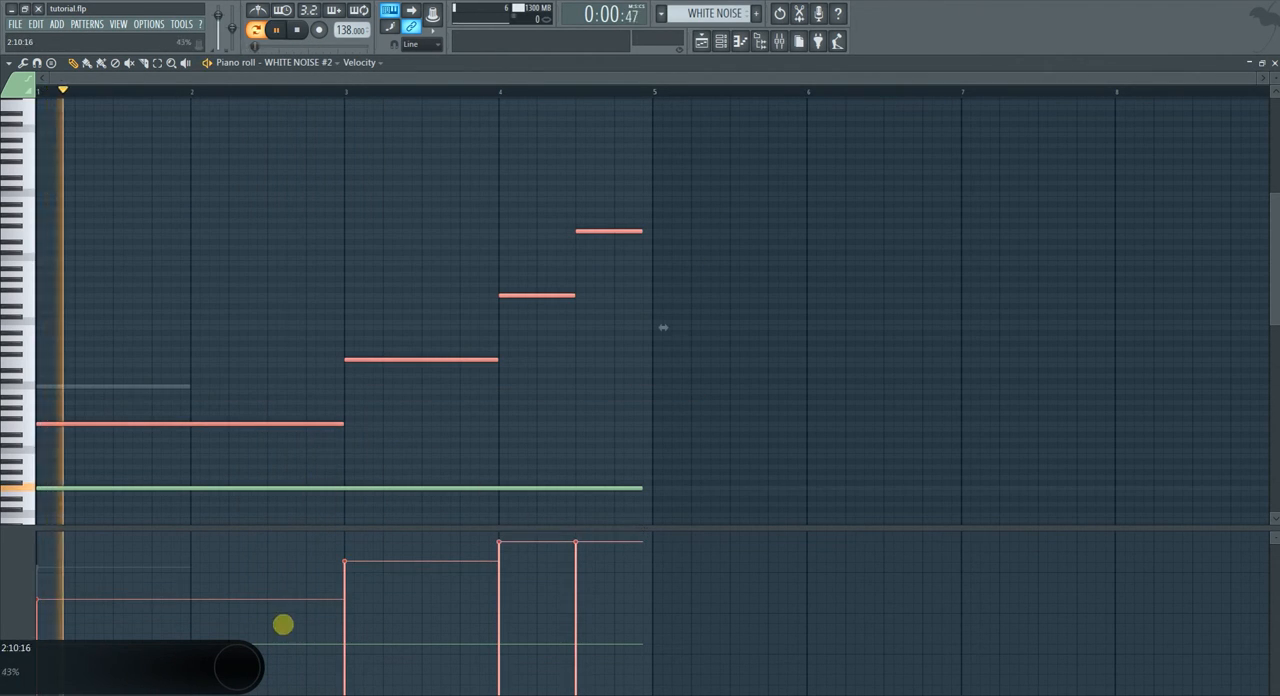
key("ctrl+i")
scroll(271, 448, "up", 4)
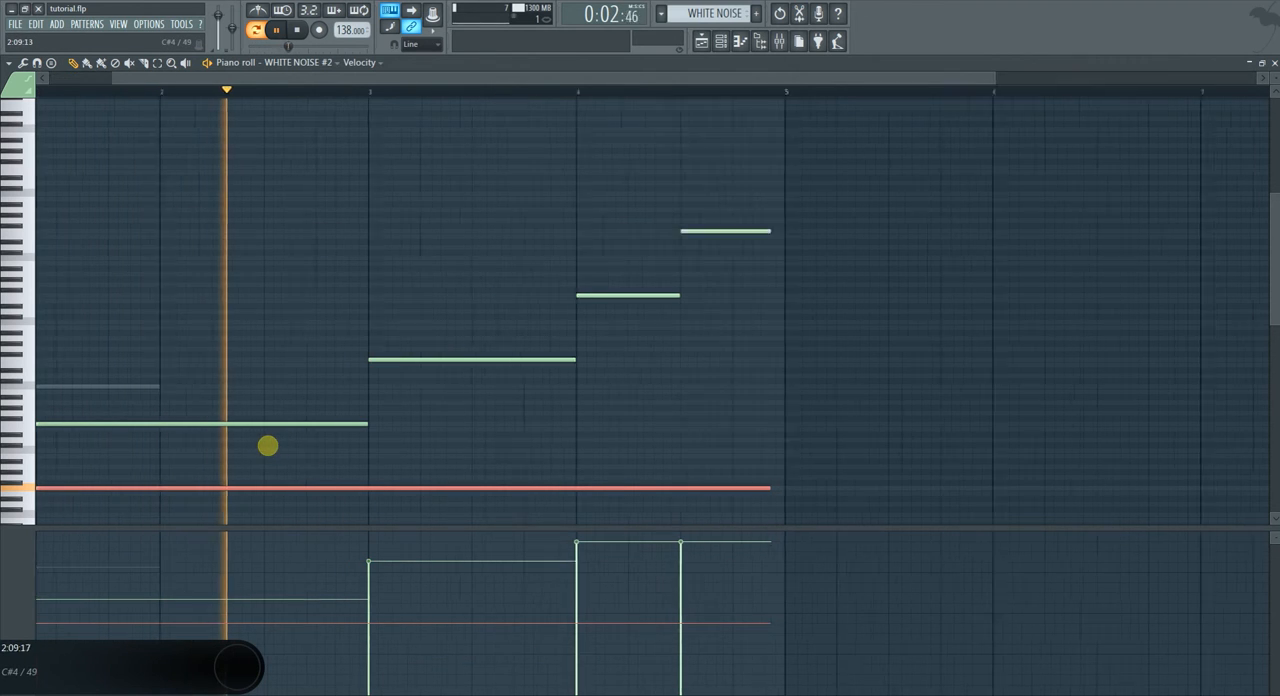
key("space")
left_click_drag(1276, 79, 1276, 58)
scroll(854, 240, "down", 2)
scroll(735, 311, "down", 6)
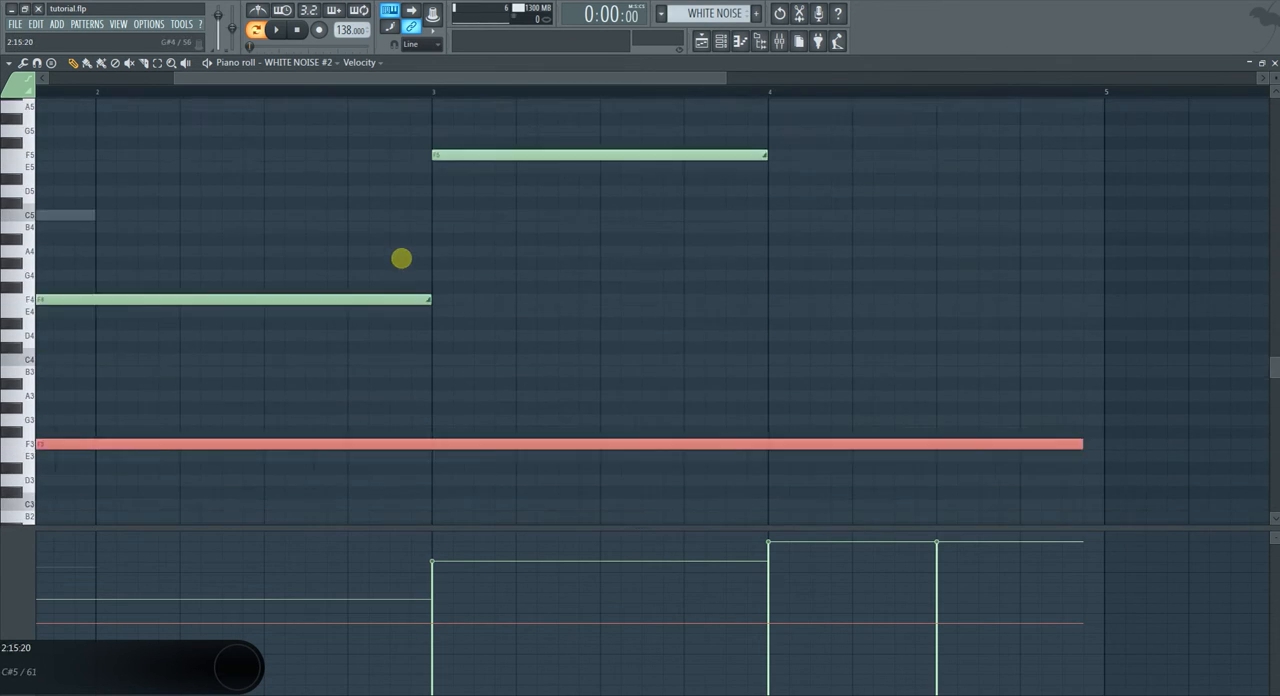
scroll(505, 278, "down", 3)
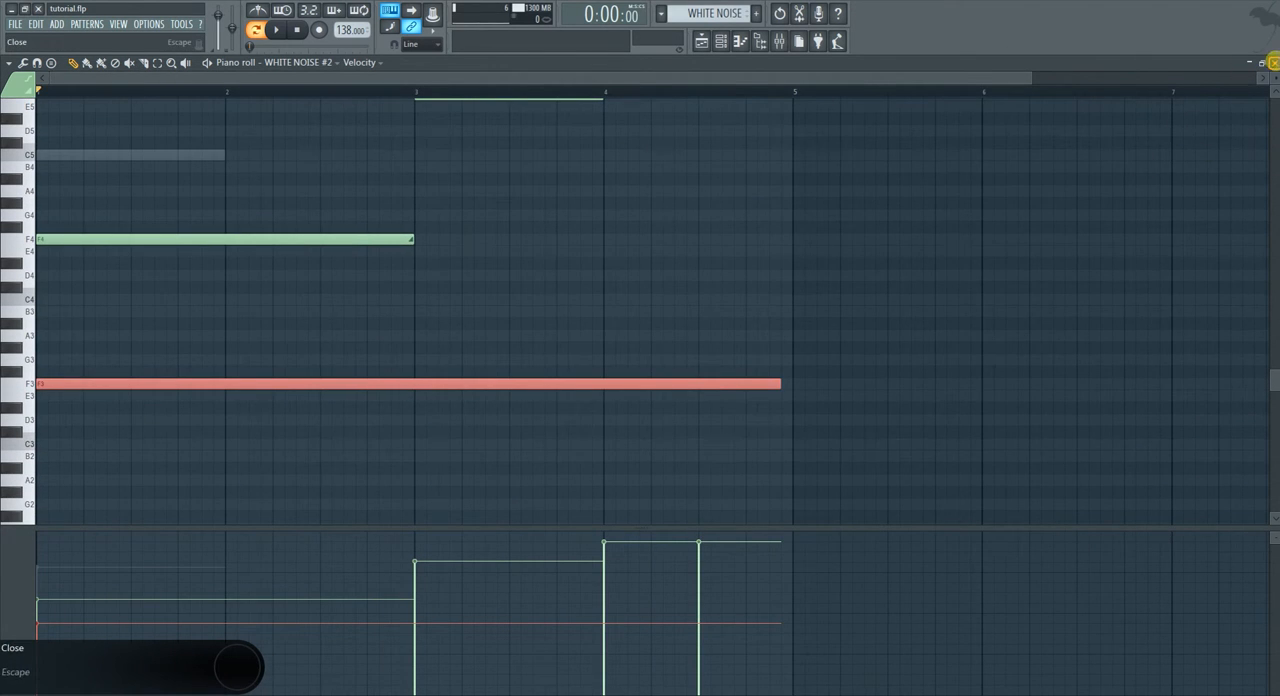
left_click(1274, 62)
Play the pattern and further raise the velocities of the F4 slide note and the F3 base note.
left_click(518, 480)
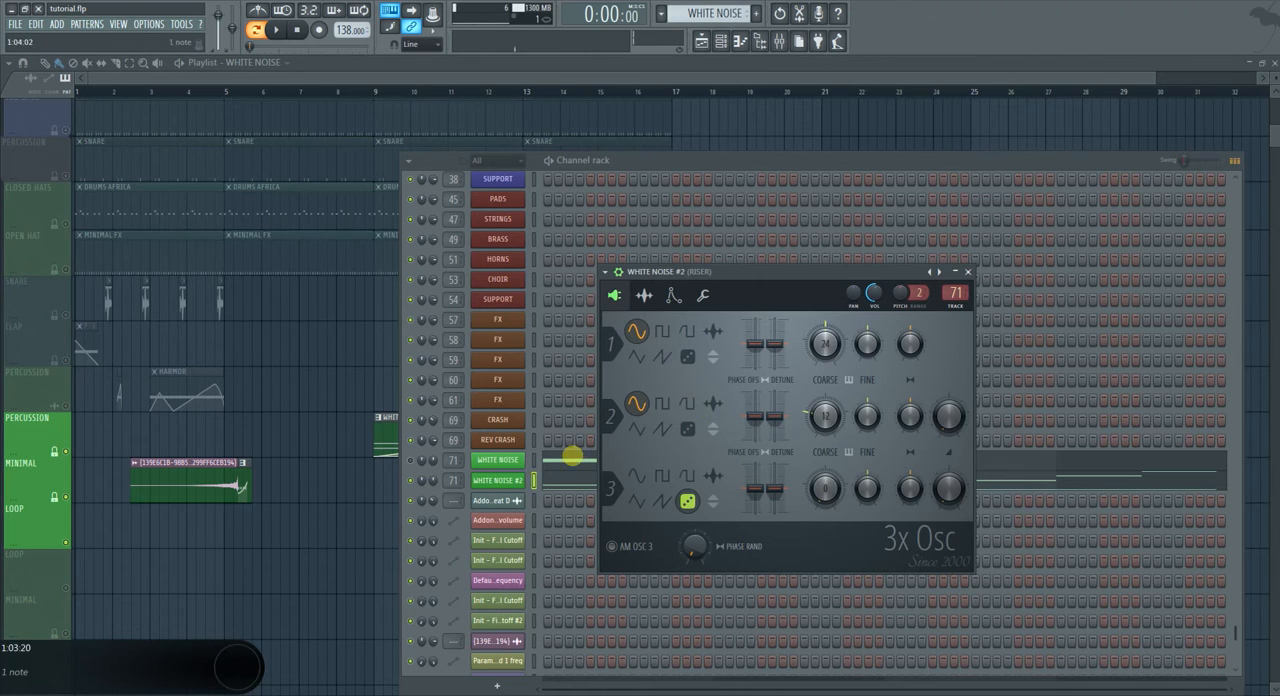
right_click(444, 478)
right_click(438, 484)
left_click(459, 484)
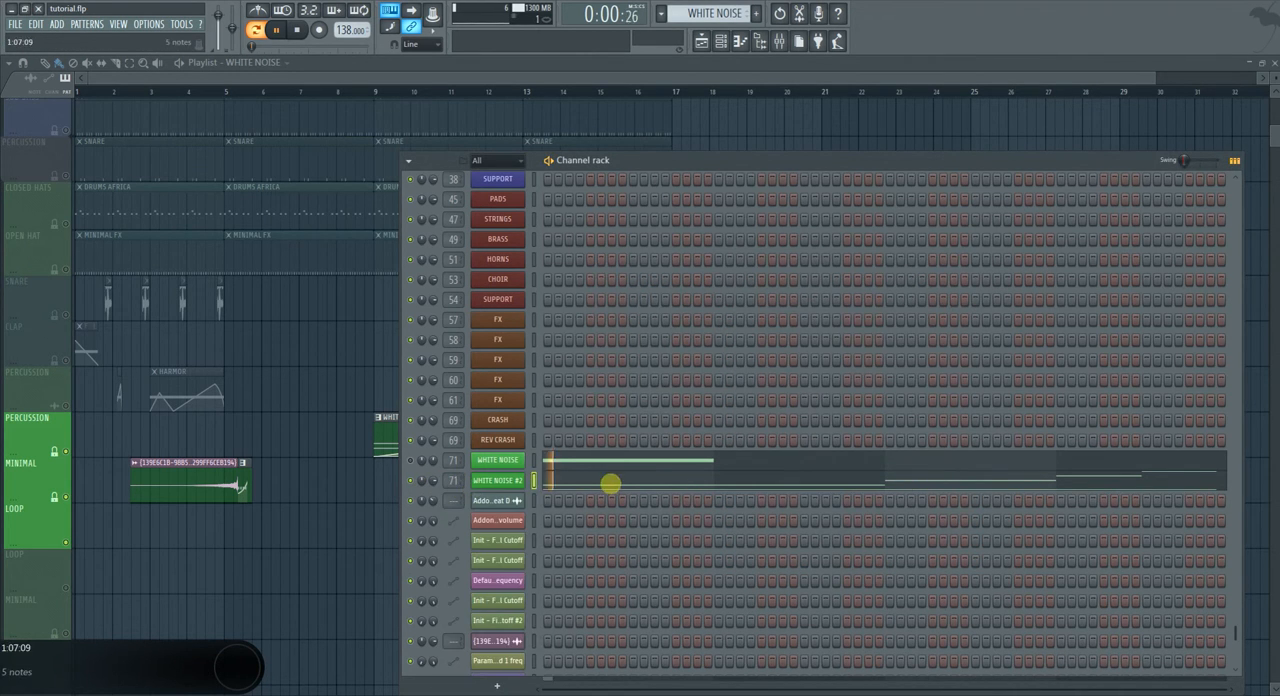
left_click(610, 484)
scroll(208, 422, "up", 3)
scroll(211, 422, "down", 3)
left_click_drag(314, 356, 154, 573)
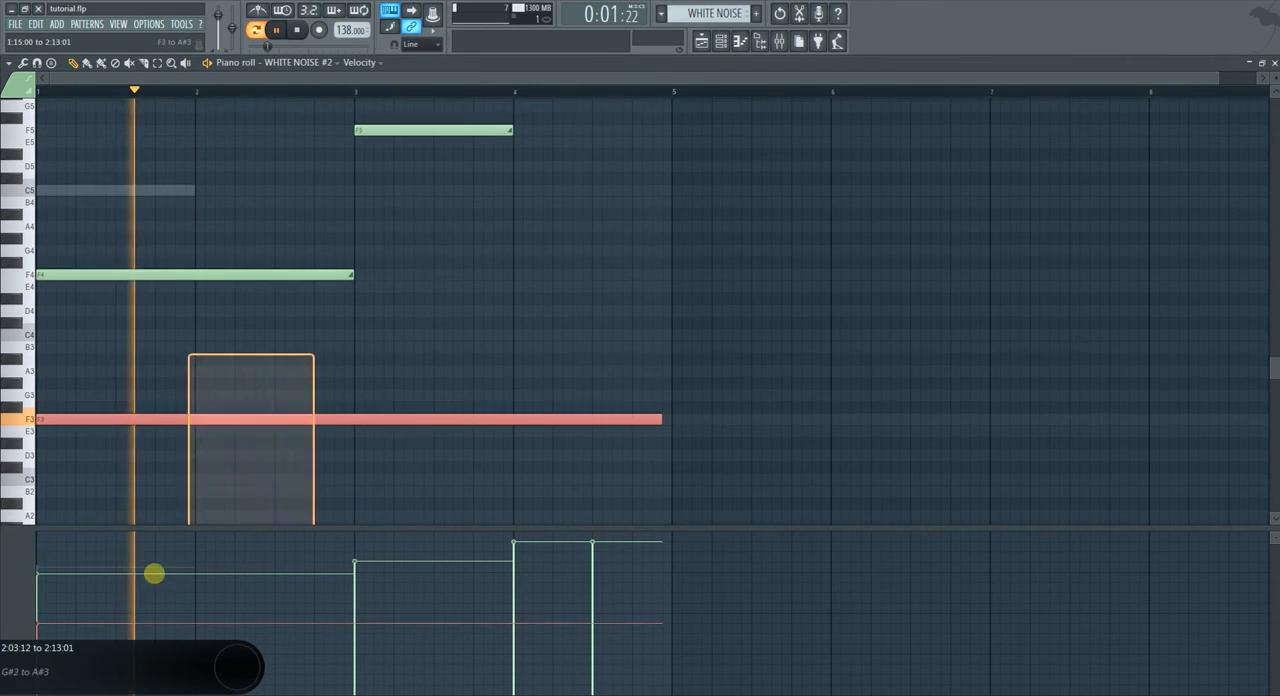
scroll(304, 333, "up", 2)
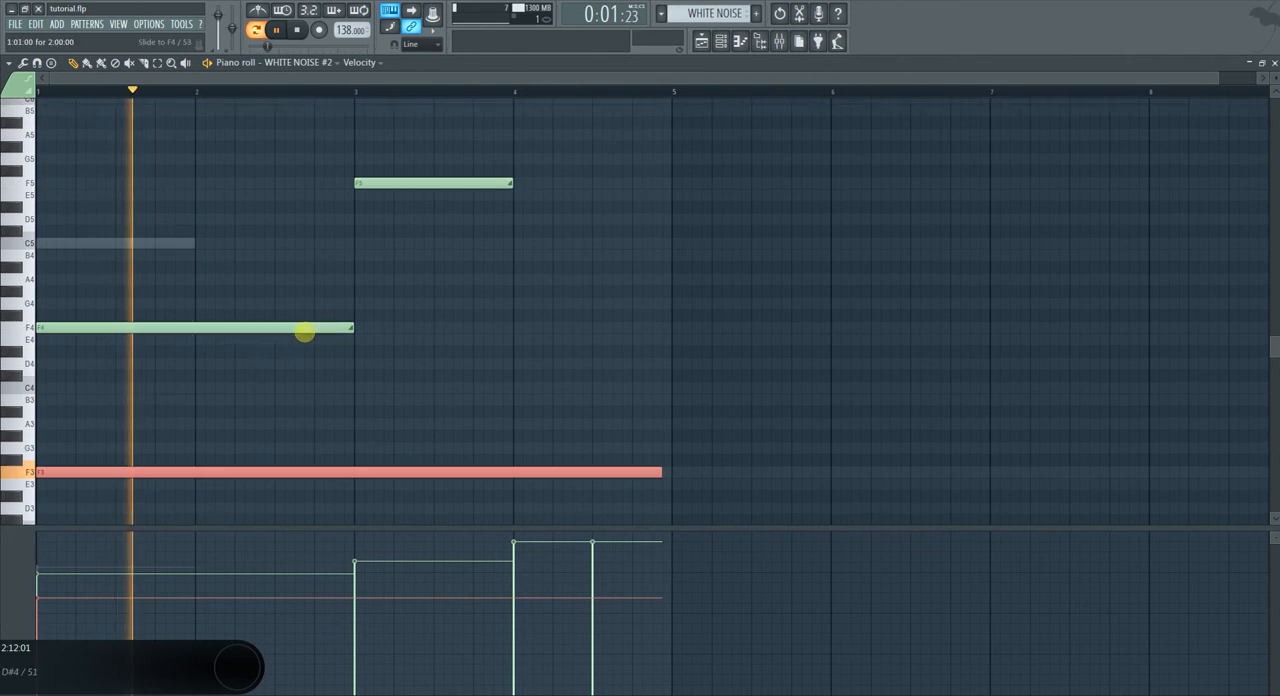
Listen to the pitch slide from partway through bar 4 and from early in bar 3.
left_click(547, 89)
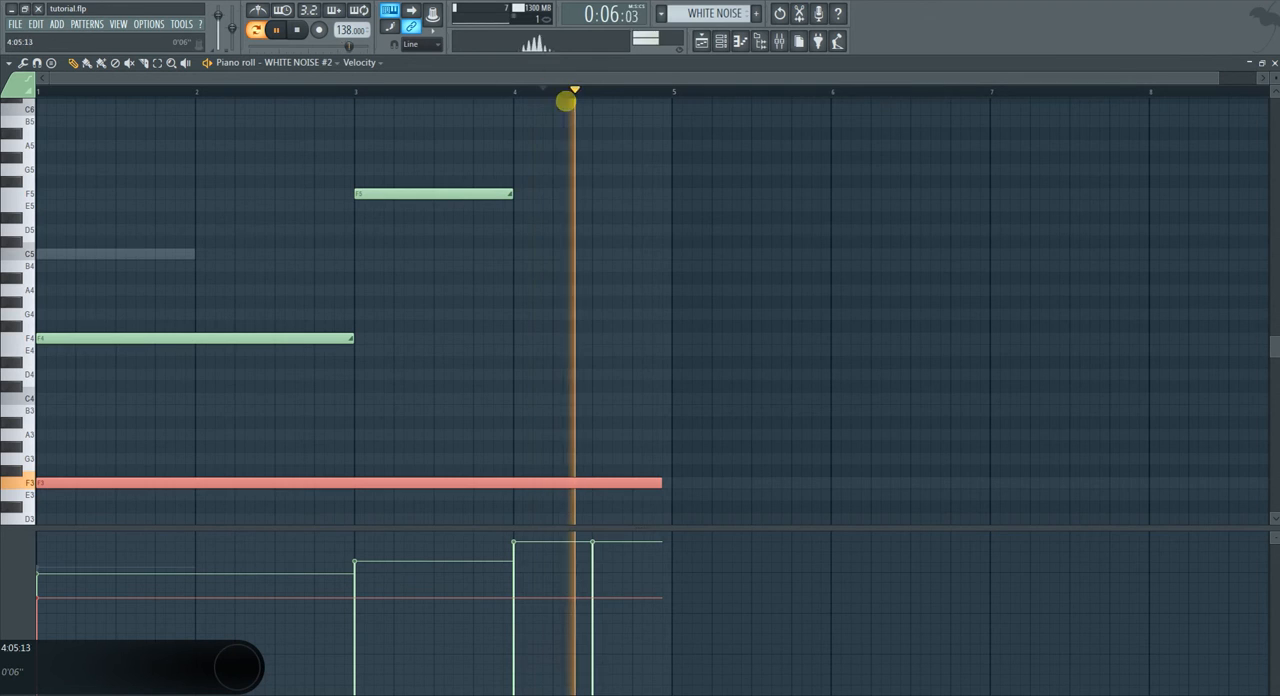
left_click(388, 88)
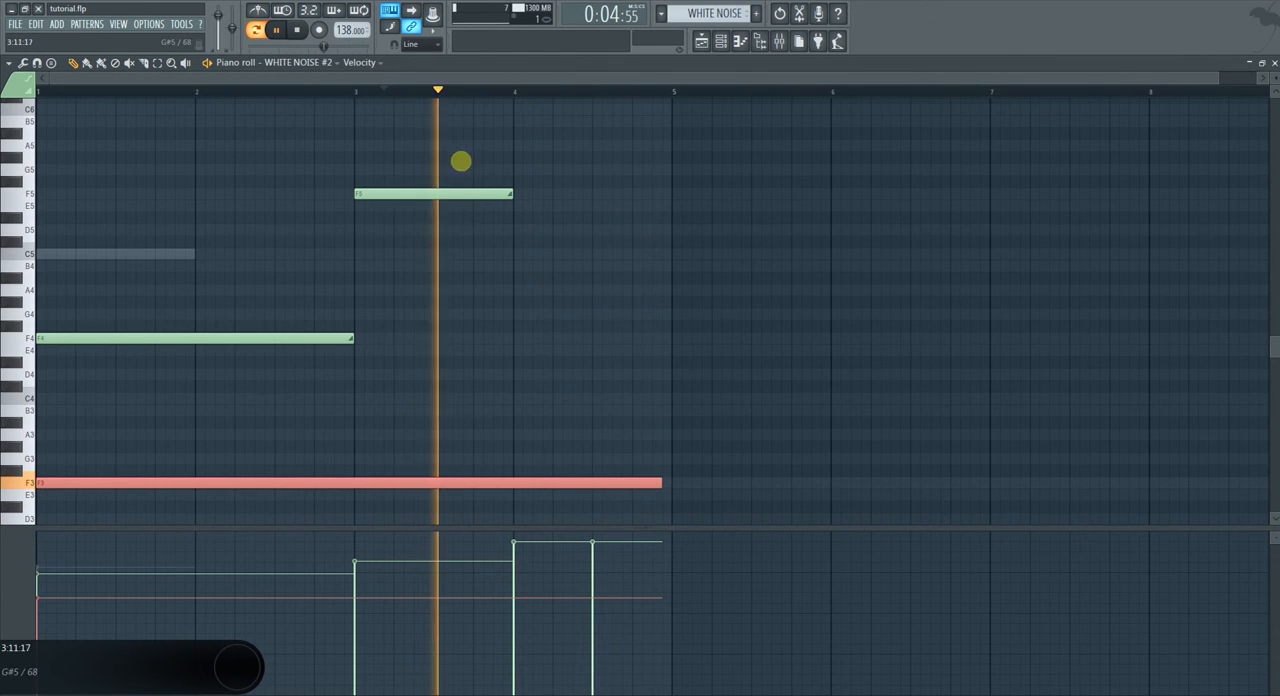
scroll(475, 200, "up", 1)
scroll(348, 247, "up", 2)
key("space")
Transpose all WHITE NOISE #2 notes up one octave, so the base note sits on F4.
scroll(516, 346, "down", 3)
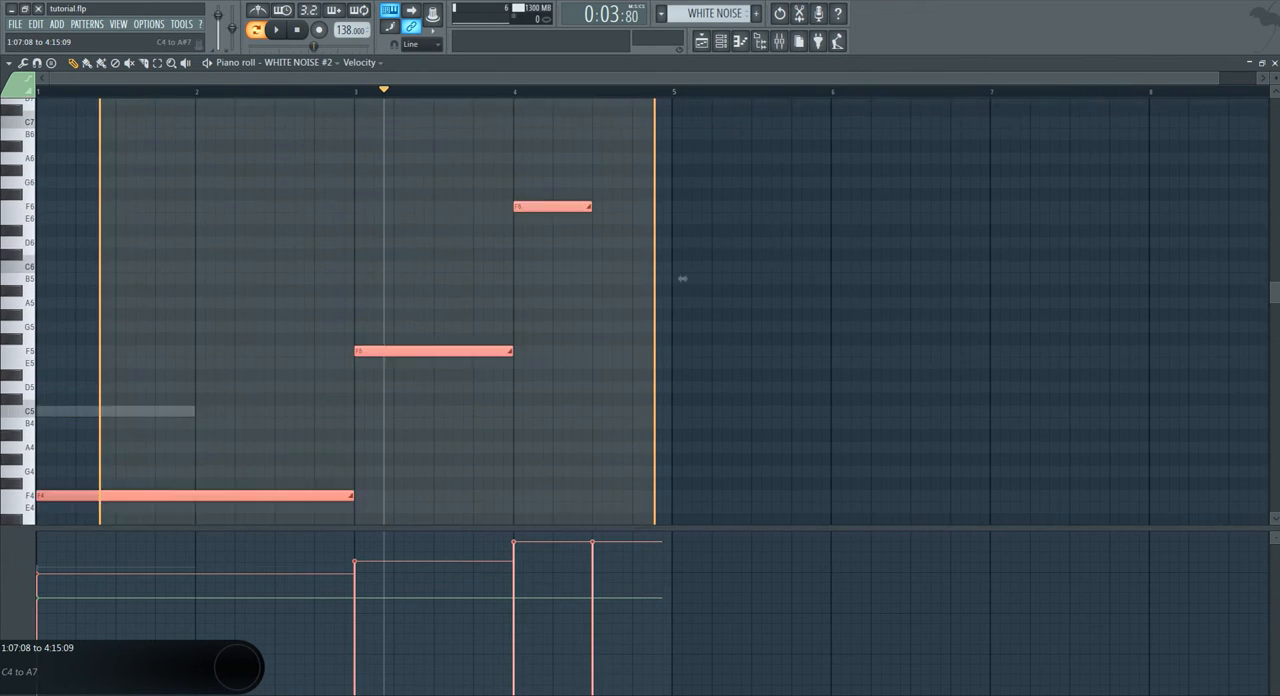
key("space")
left_click(37, 91)
key("space")
scroll(118, 199, "down", 4)
scroll(212, 276, "down", 3)
left_click_drag(506, 414, 194, 509)
key("ctrl+Up")
Play the transposed pitch slide through, close the piano roll and stop playback.
key("space")
key("space")
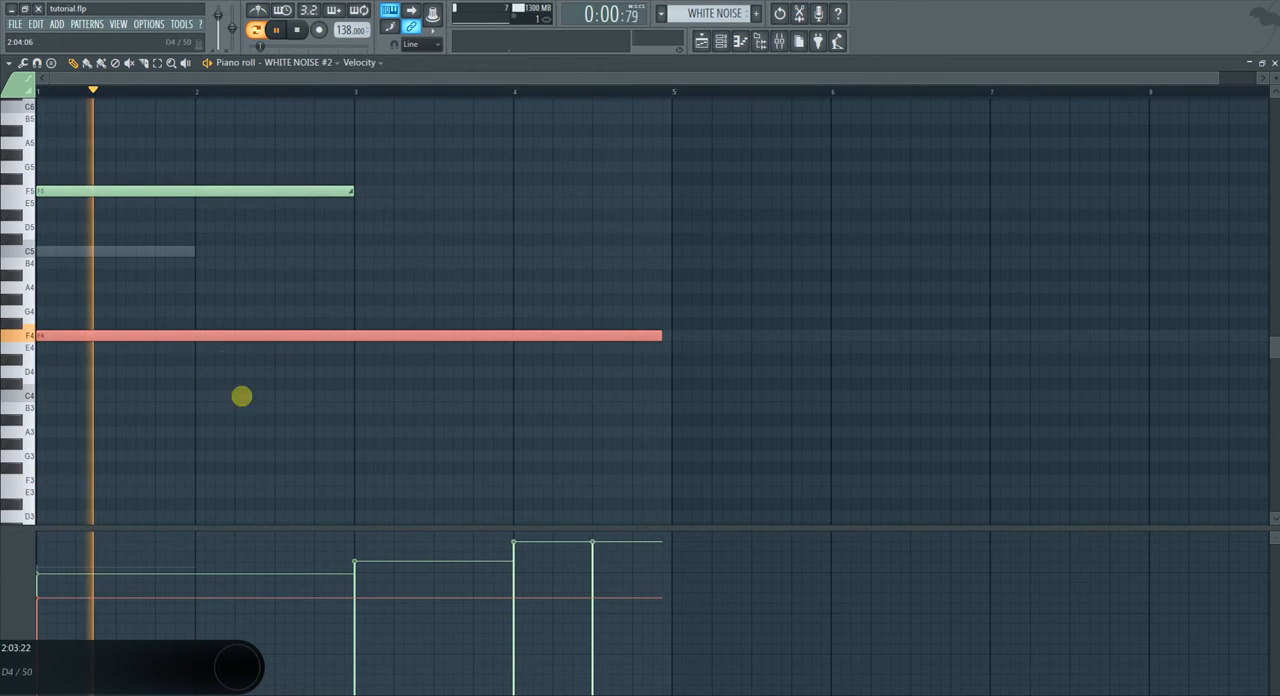
scroll(271, 466, "up", 1)
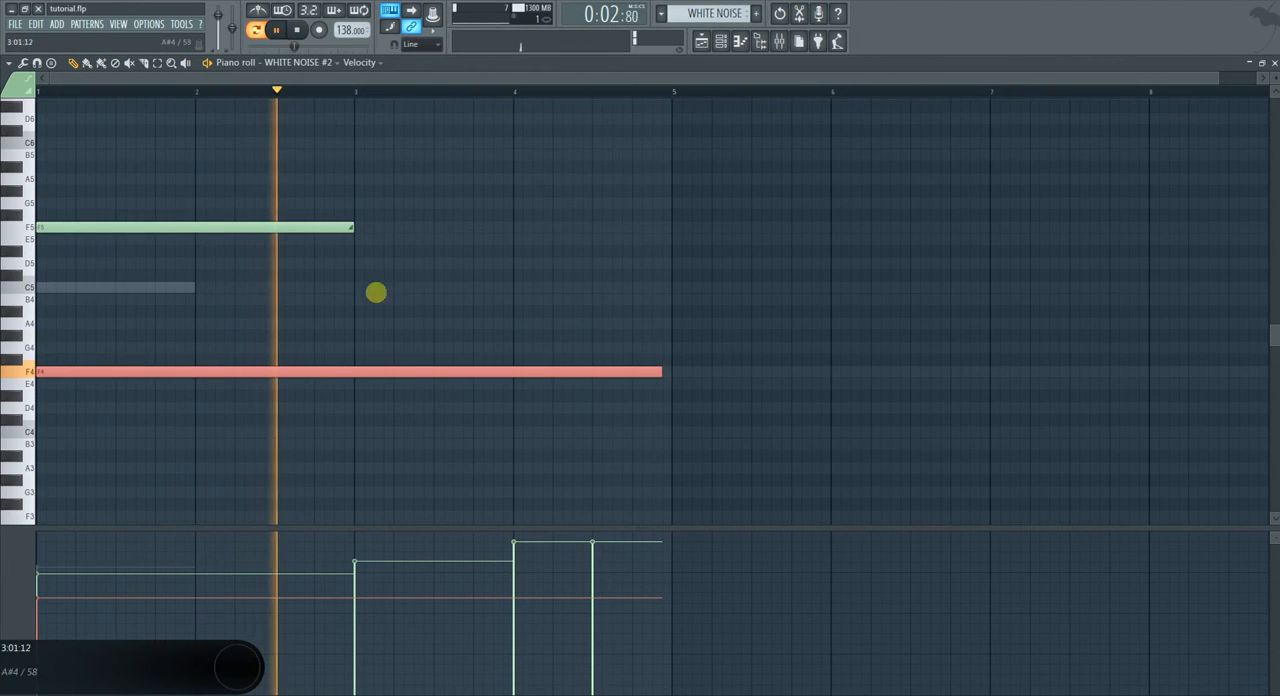
scroll(434, 260, "up", 2)
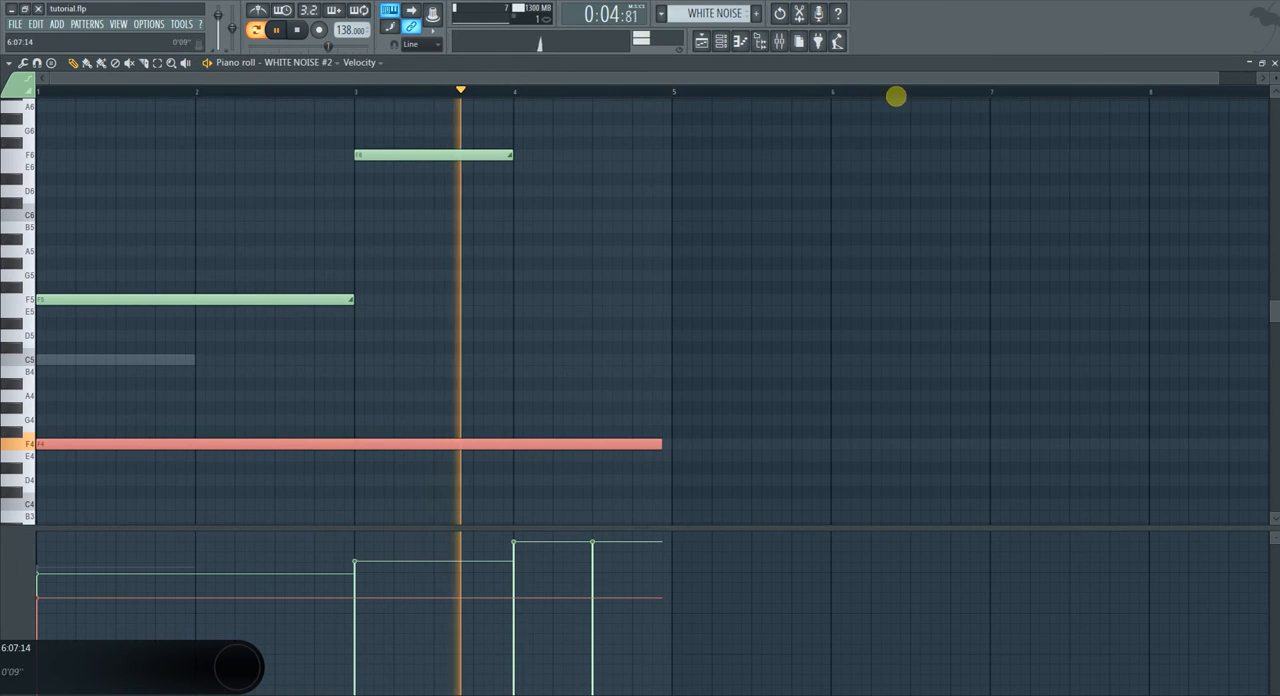
left_click(1274, 63)
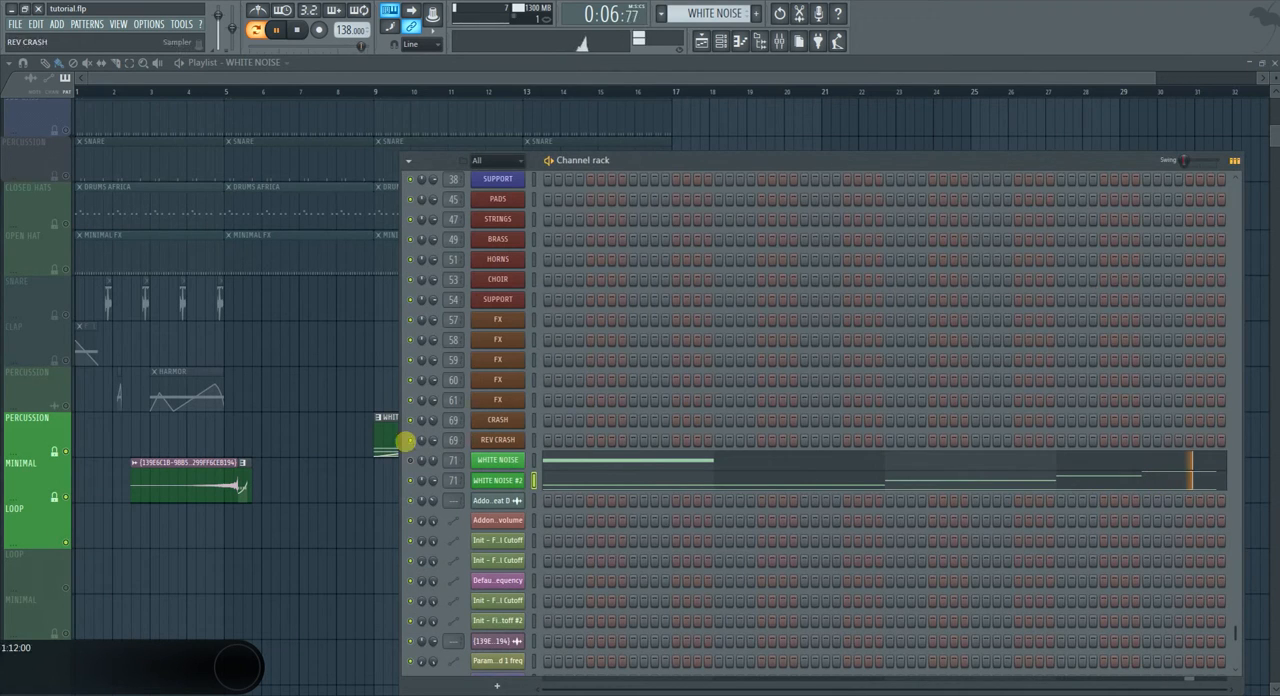
right_click(297, 529)
key("space")
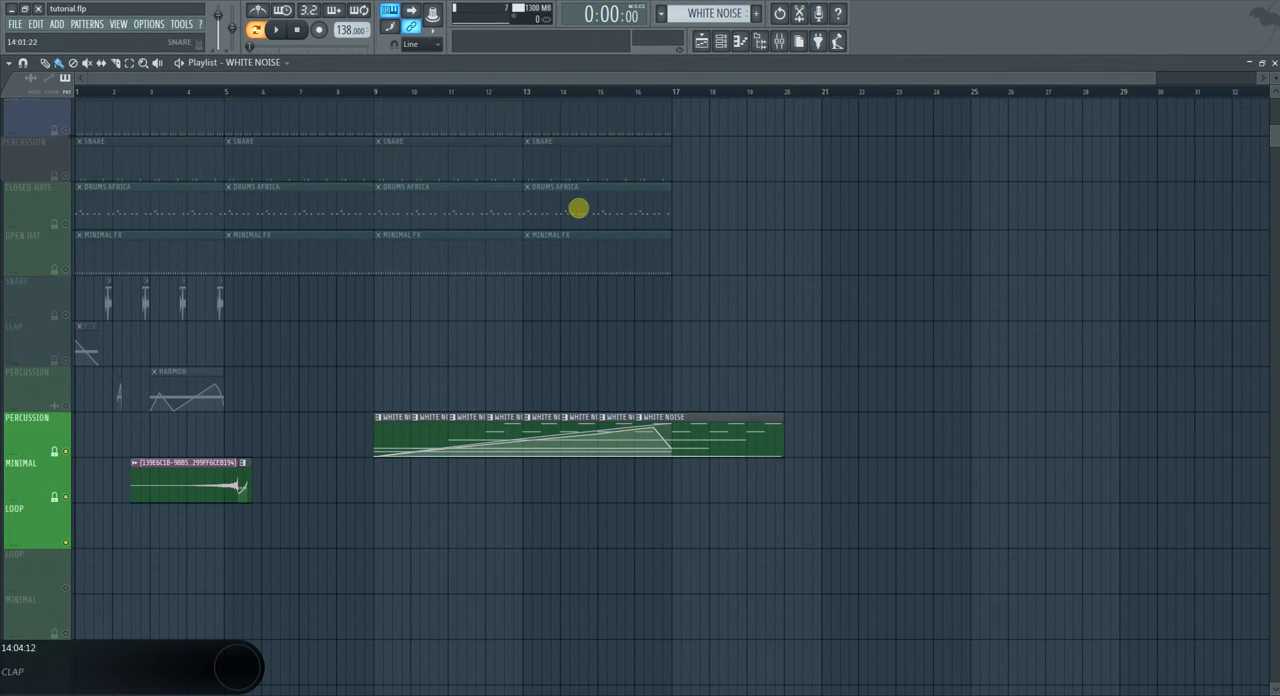
Cut the WHITE NOISE #2 notes out of the WHITE NOISE pattern.
left_click(728, 50)
right_click(497, 480)
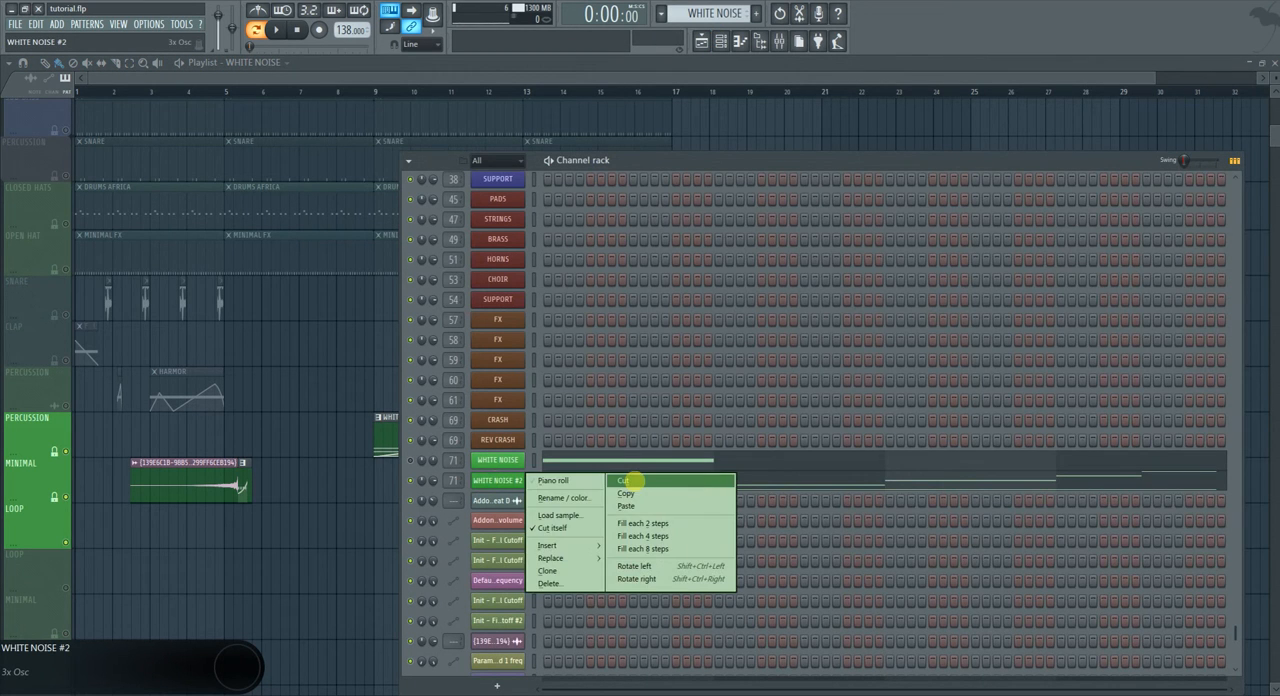
left_click(633, 480)
Create a new pattern named SINE RISER and paste the cut notes into its WHITE NOISE #2 channel.
left_click(757, 14)
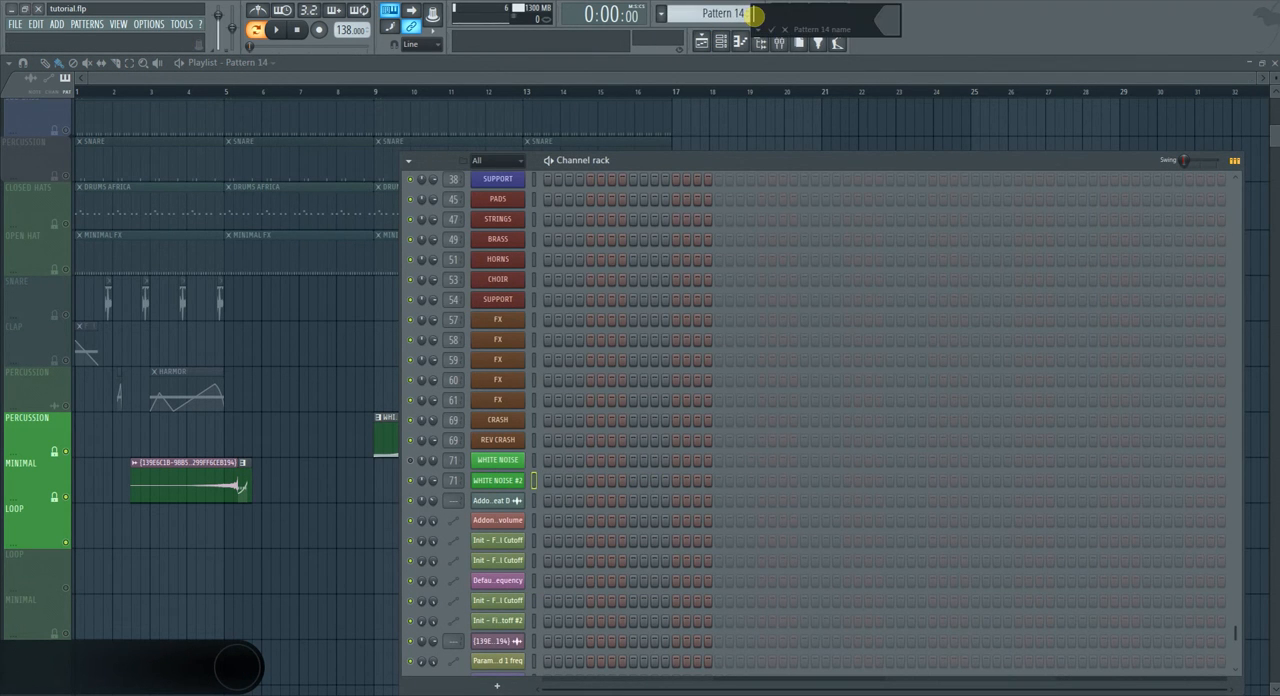
type("SINE RISER")
key("Return")
right_click(509, 477)
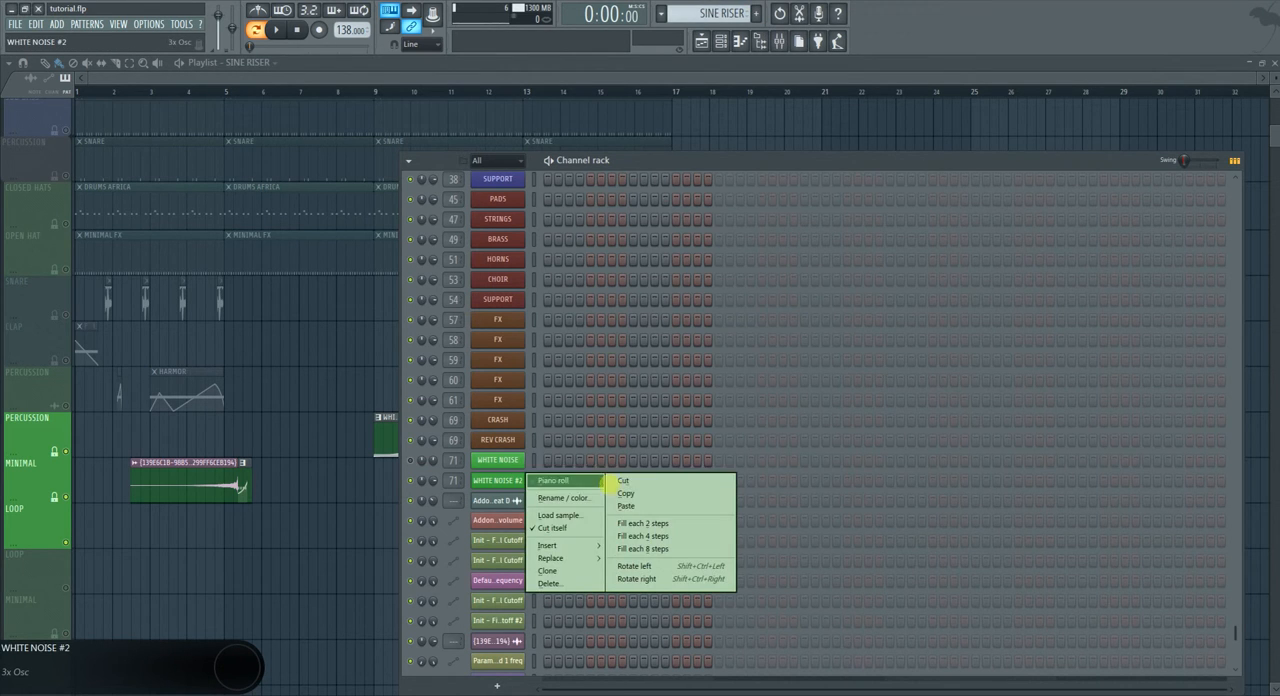
left_click(605, 507)
Place a clip of the SINE RISER pattern on the MINIMAL track beneath the white noise clips, spanning bars 13 to 17.
left_click_drag(330, 474, 386, 484)
right_click(386, 484)
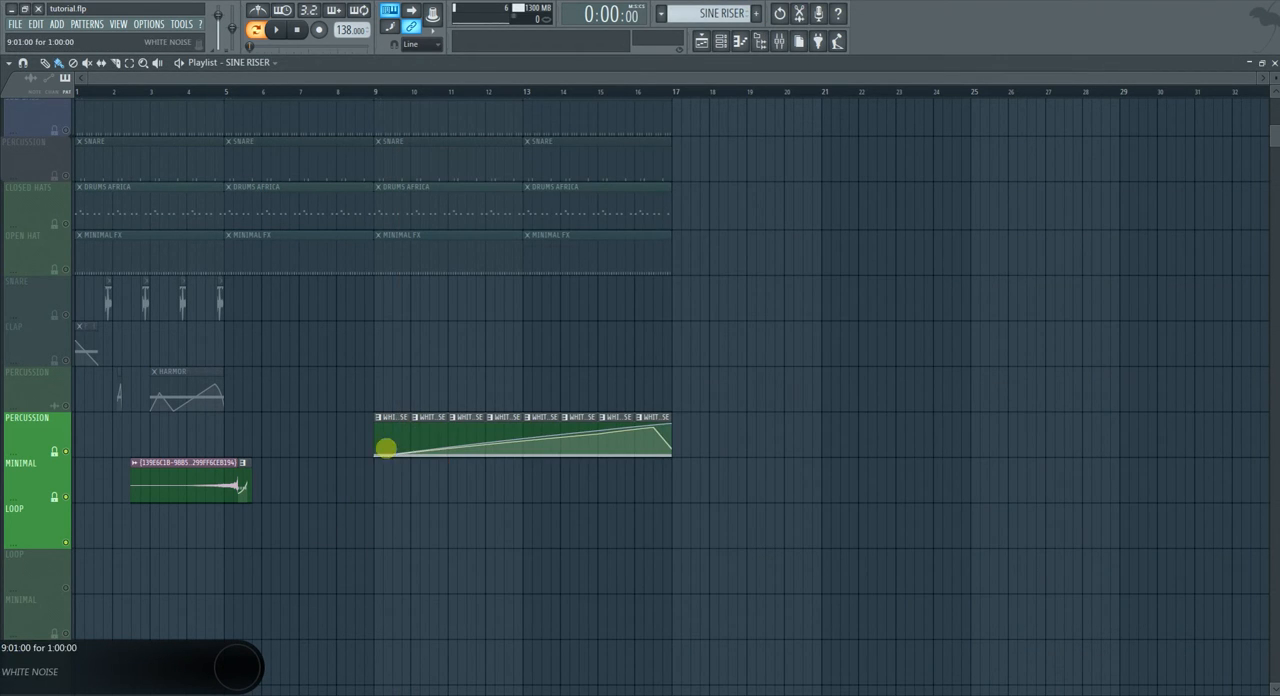
left_click(387, 425)
left_click(389, 478)
right_click(378, 469)
mouse_move(425, 499)
left_click(500, 676)
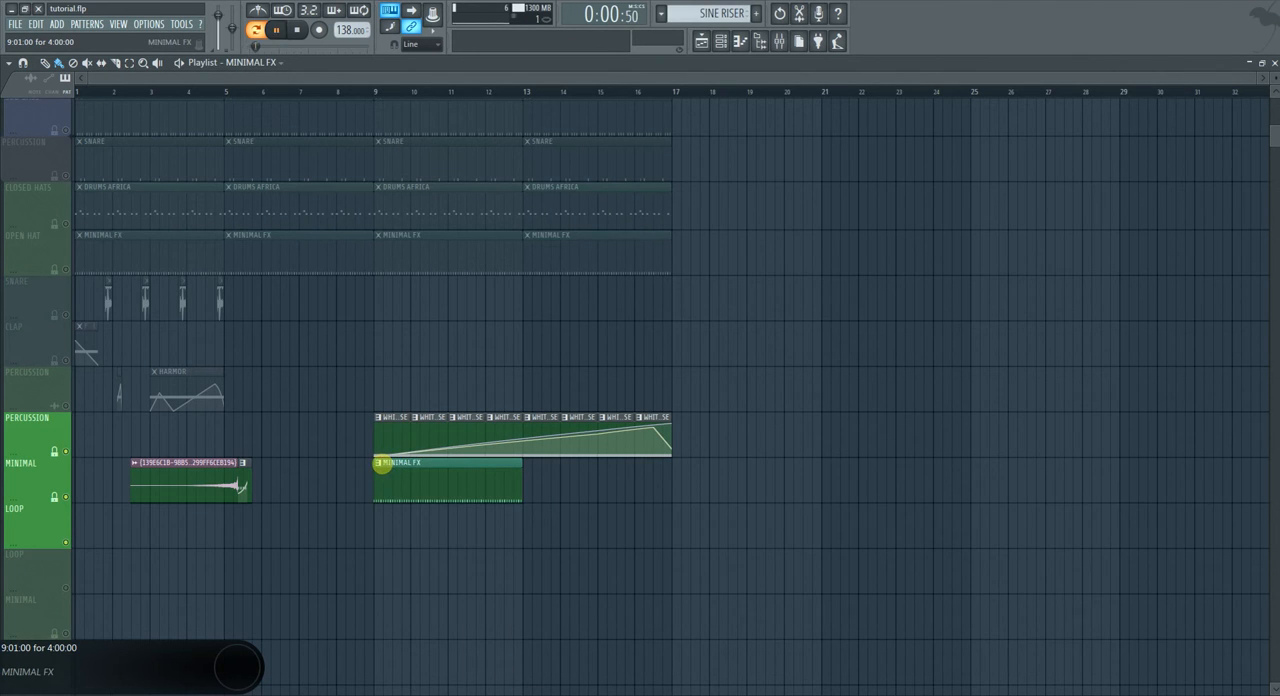
right_click(376, 459)
mouse_move(422, 500)
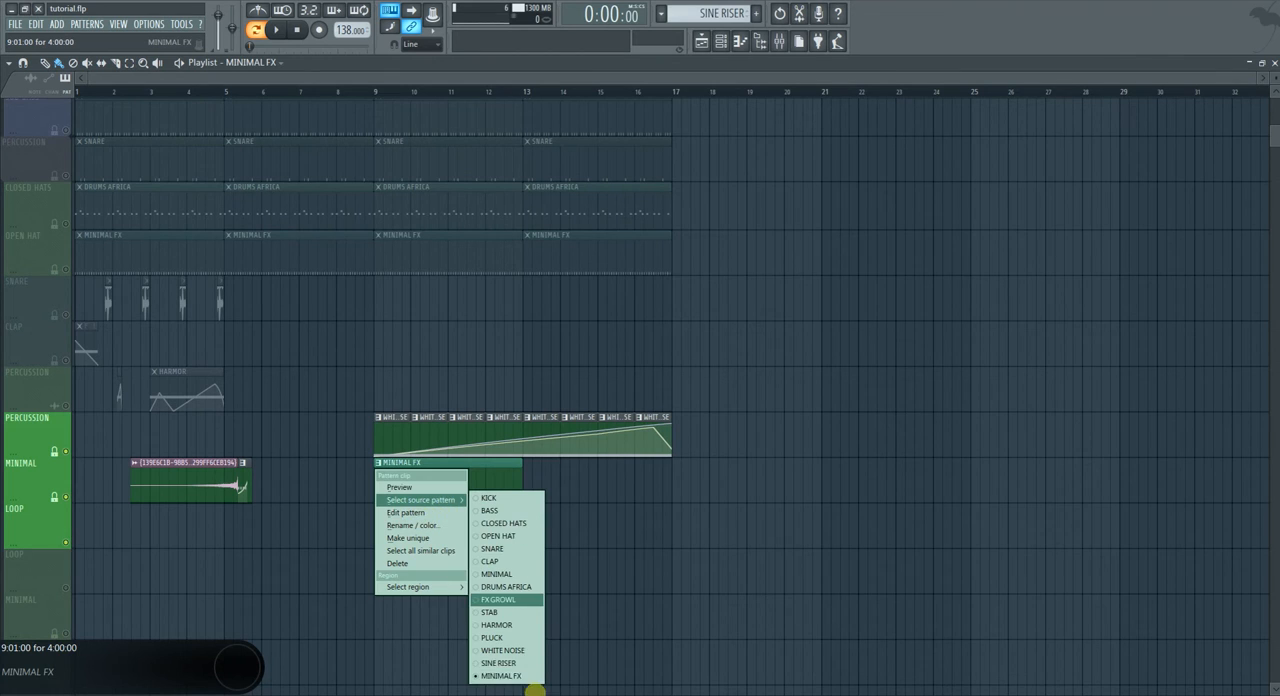
left_click(500, 663)
left_click_drag(530, 487, 652, 479)
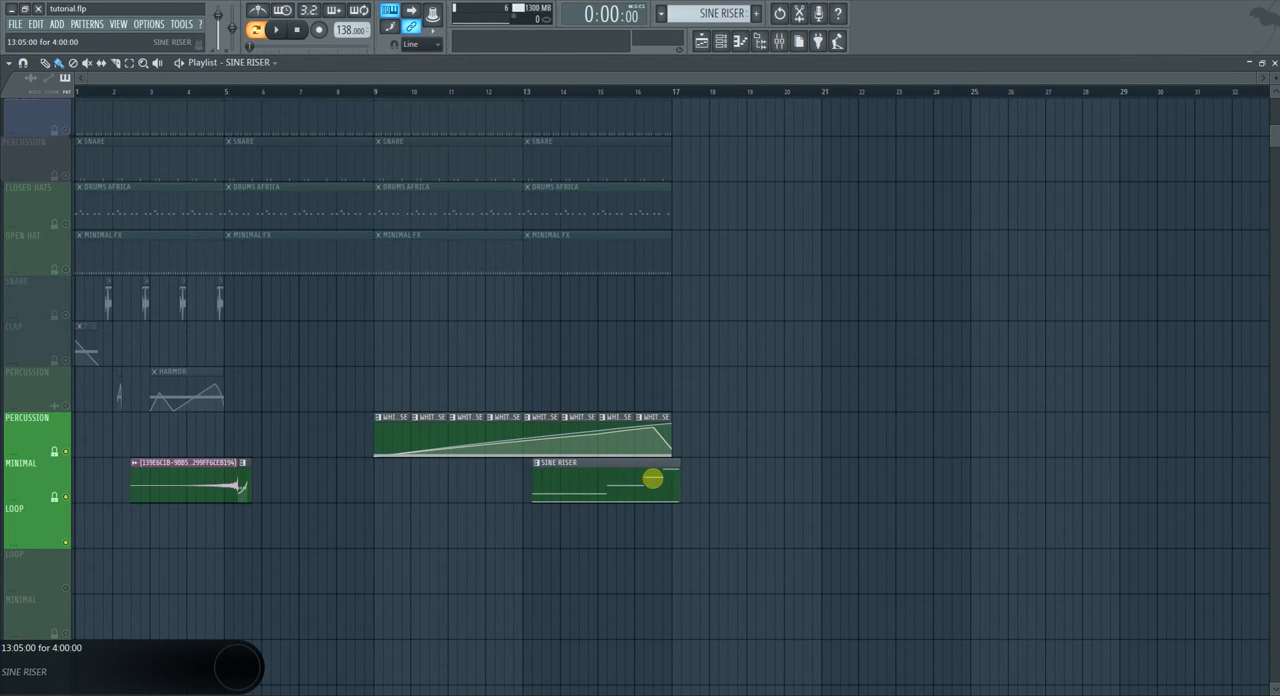
Play the arrangement from bar 9, skip ahead to bar 13, and stop playback.
left_click(381, 90)
key("space")
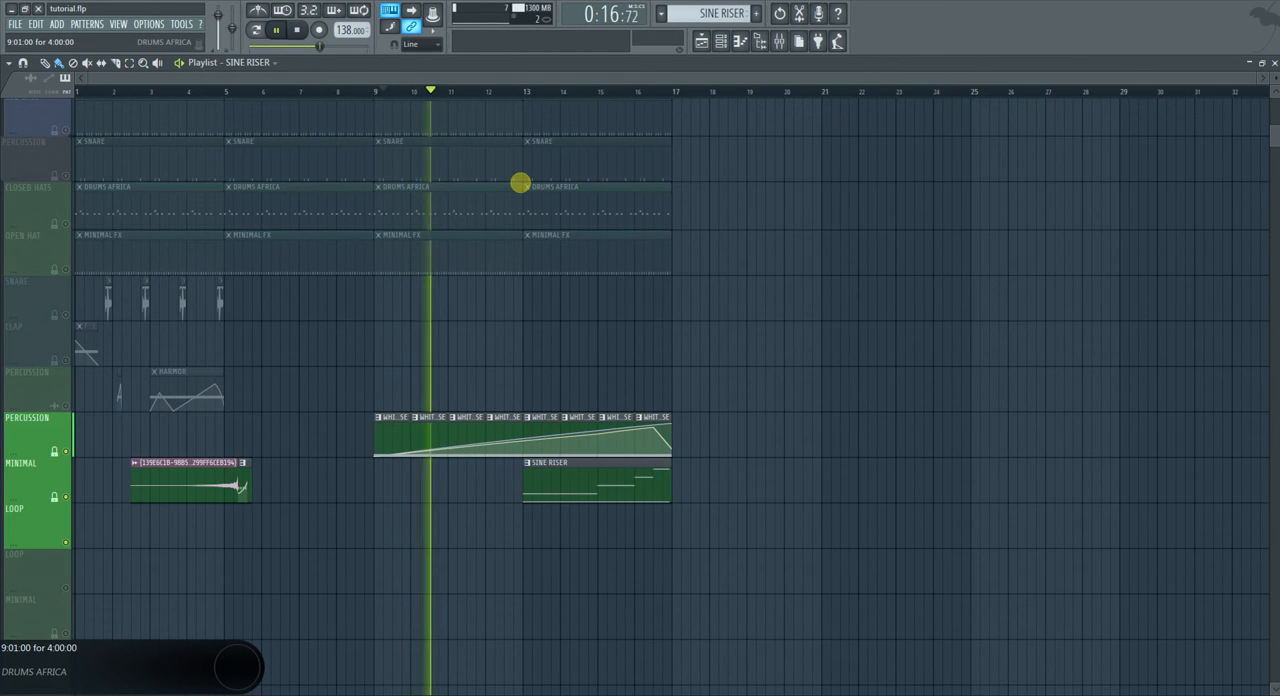
left_click(526, 91)
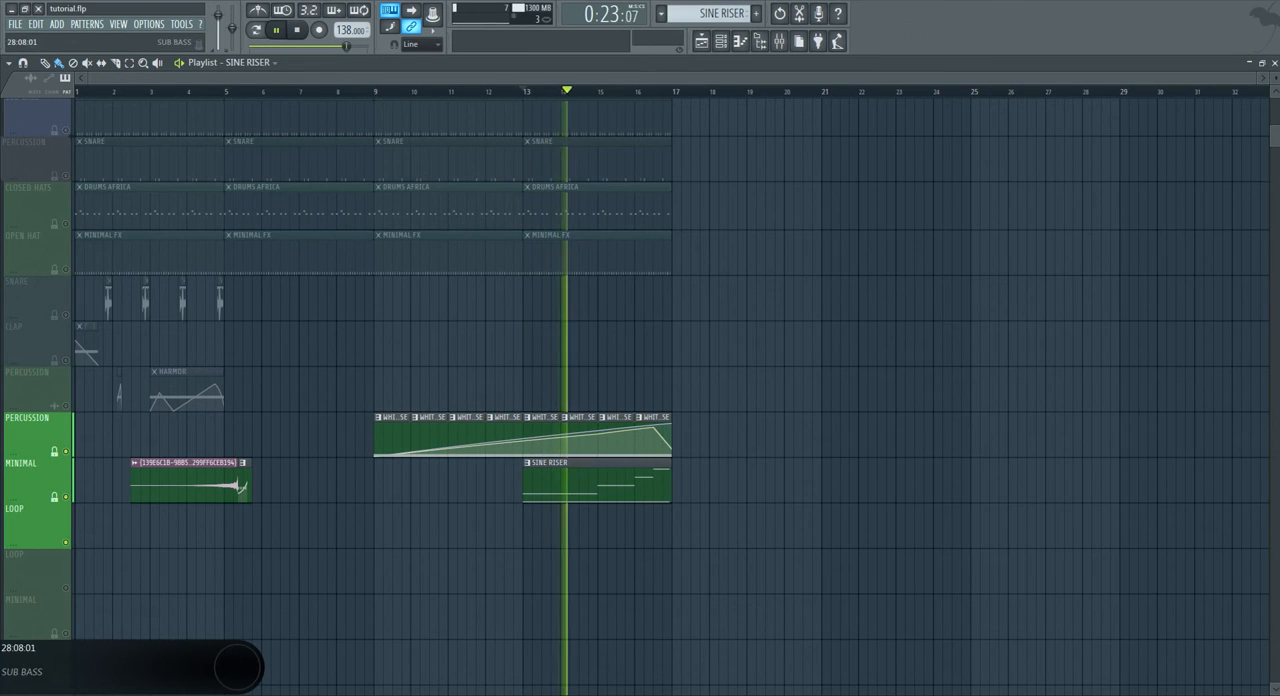
key("space")
Examine the base and slide notes of WHITE NOISE #2 in the piano roll and close it.
left_click(724, 40)
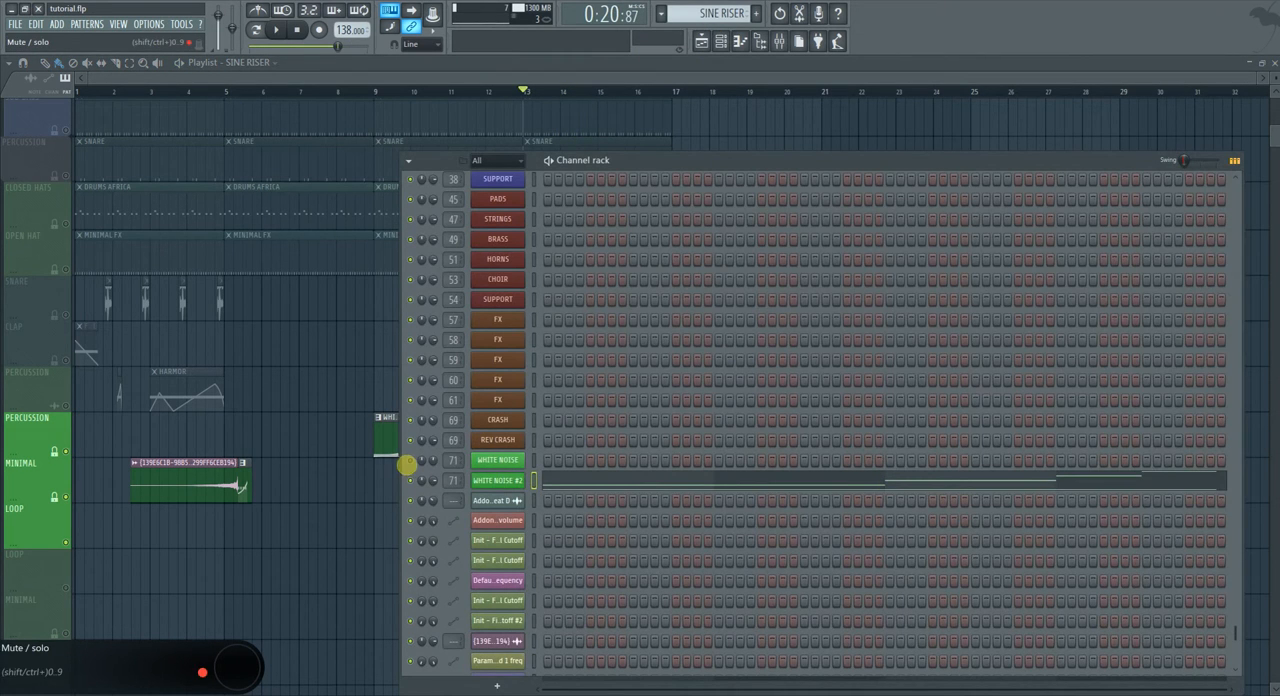
left_click(572, 478)
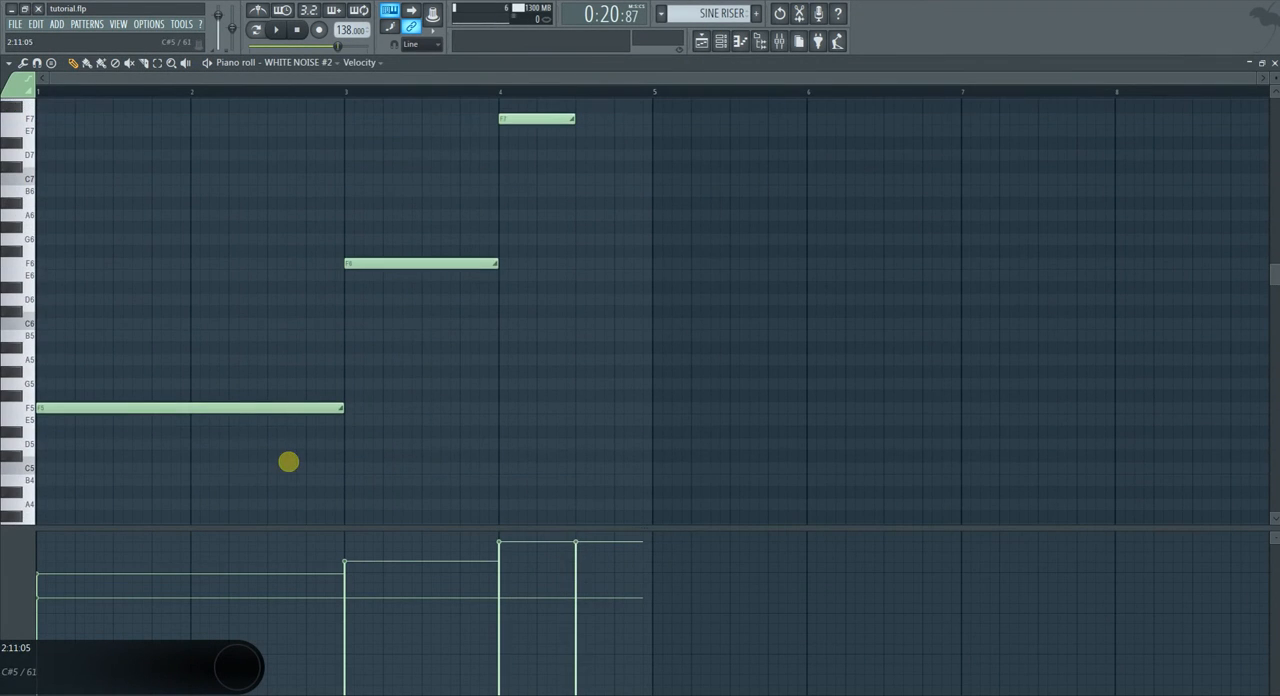
scroll(429, 315, "down", 3)
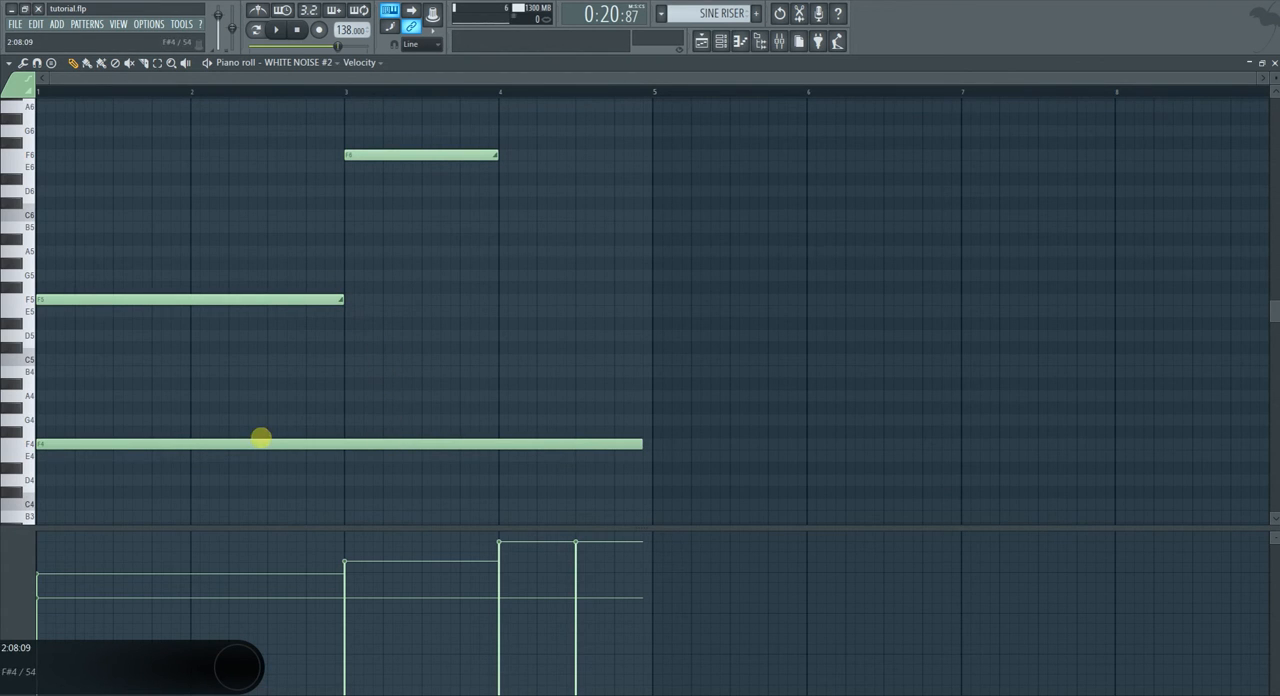
left_click(1274, 61)
Play the riser from bar 13 while following the SINE RISER slide notes in the piano roll.
left_click(339, 518)
key("space")
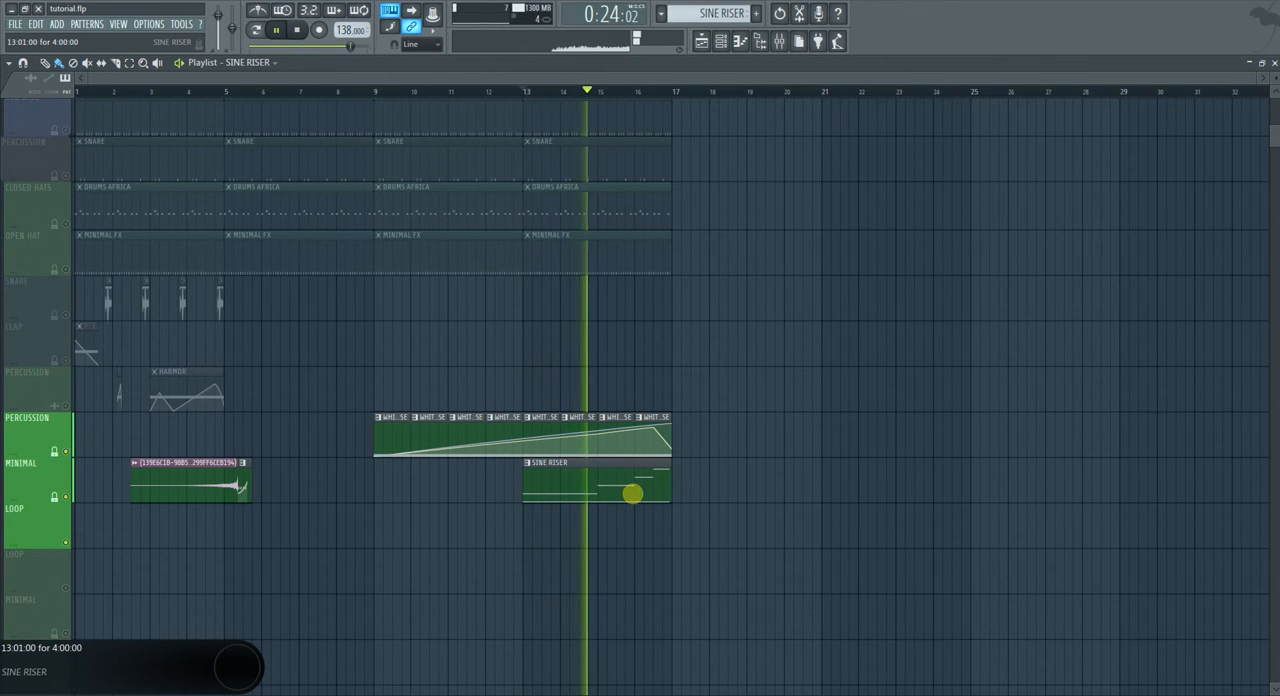
double_click(632, 490)
scroll(300, 401, "up", 8)
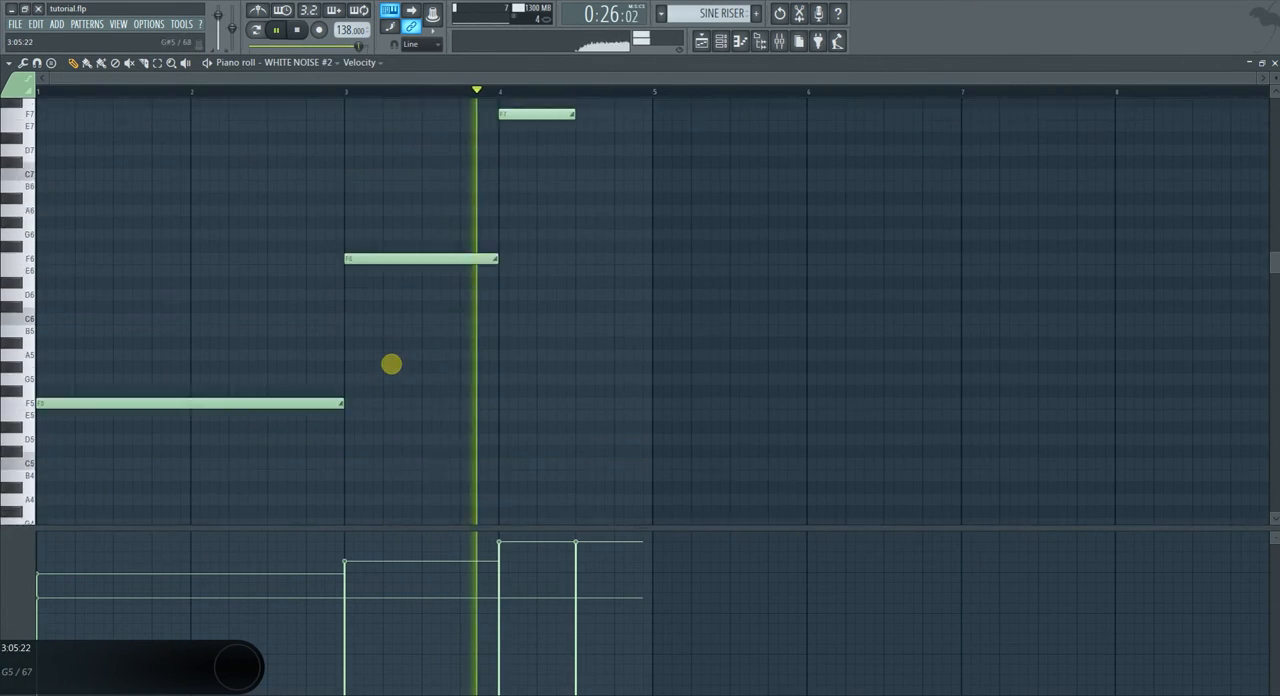
key("space")
scroll(571, 294, "down", 2)
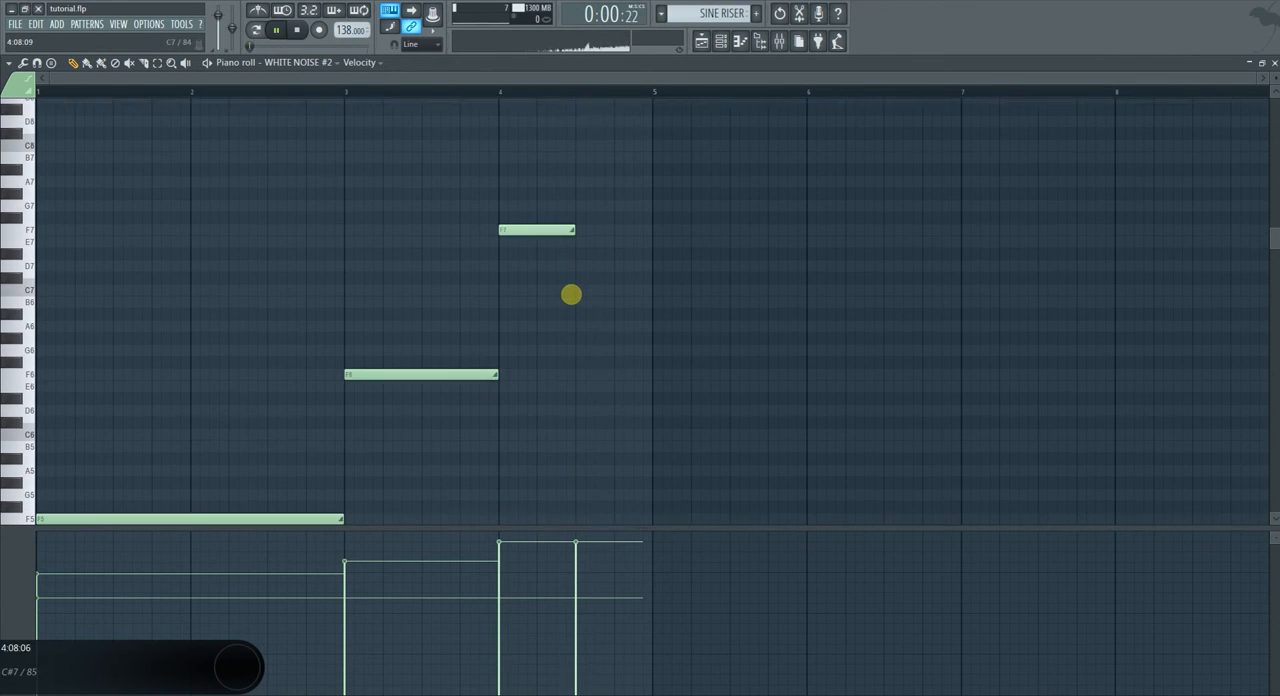
Delete the F7, F6 and F5 slide notes from the SINE RISER pattern's WHITE NOISE #2 notes.
scroll(570, 295, "up", 3)
left_click_drag(583, 274, 489, 385)
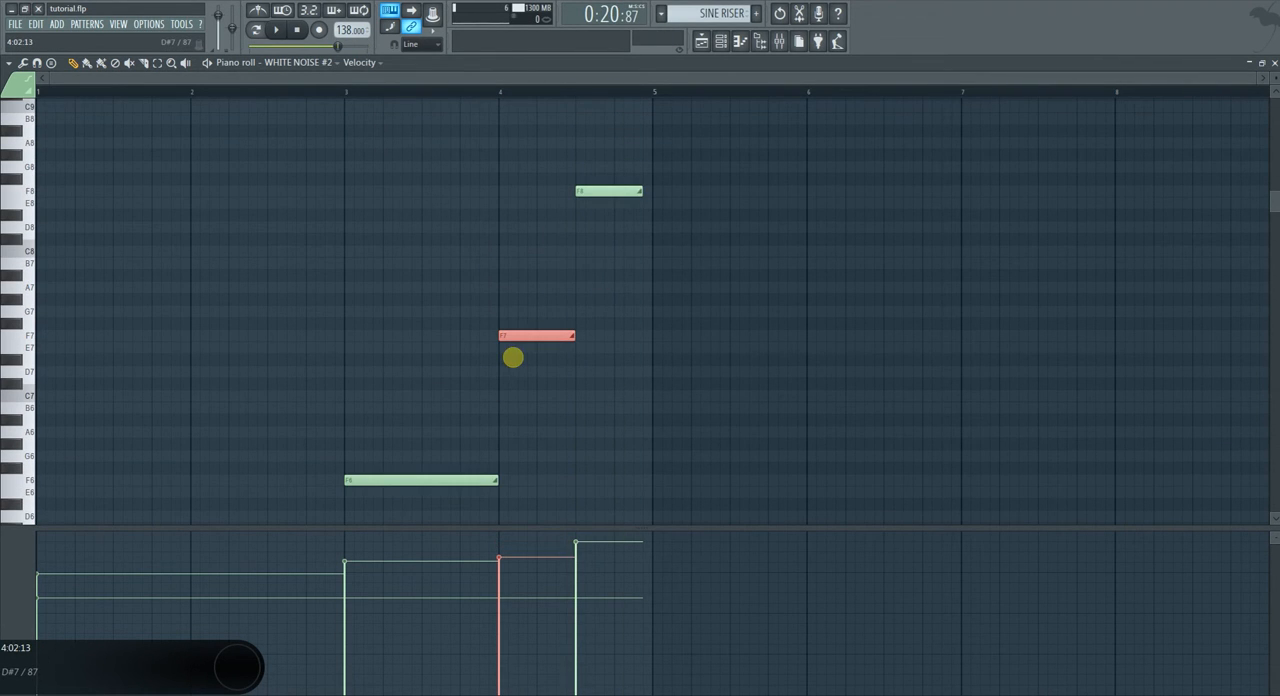
scroll(512, 357, "down", 3)
right_click(532, 227)
right_click(404, 371)
right_click(285, 516)
Move the remaining F8 slide note to the start of bar 1 and stretch it across almost all four bars.
scroll(305, 483, "up", 3)
left_click_drag(586, 258, 15, 258)
left_click(179, 263)
right_click(175, 264)
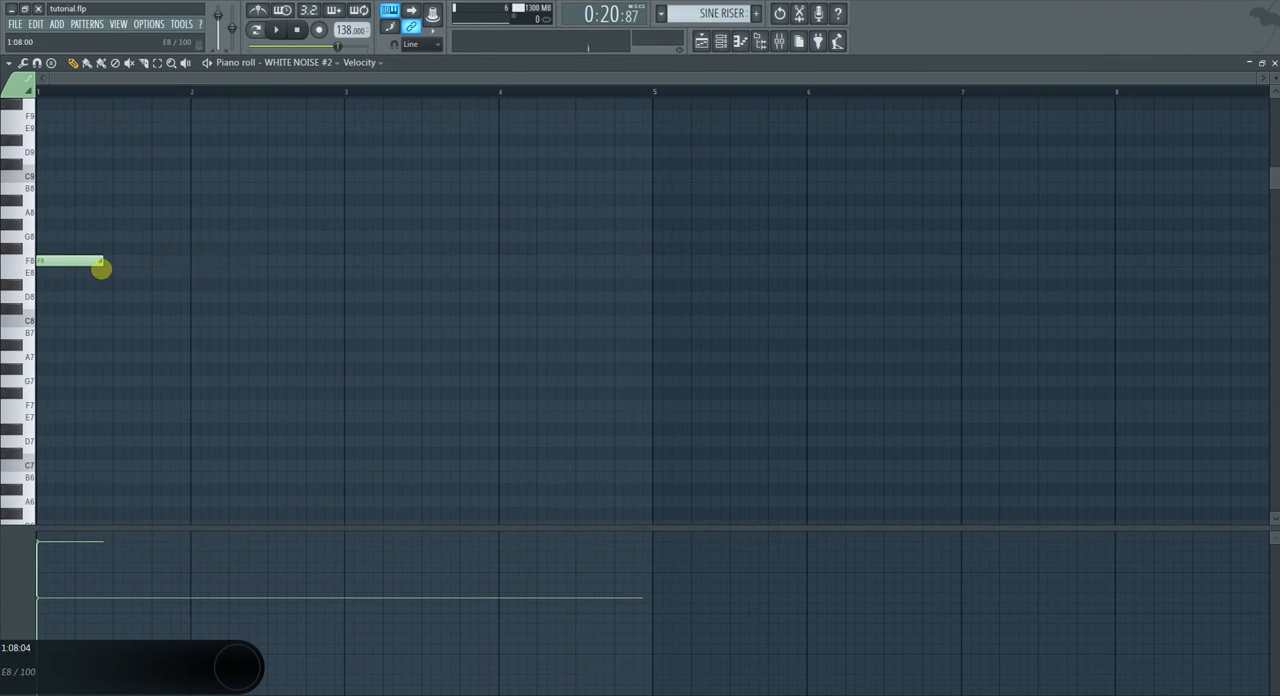
left_click_drag(100, 262, 600, 241)
key("ctrl+a")
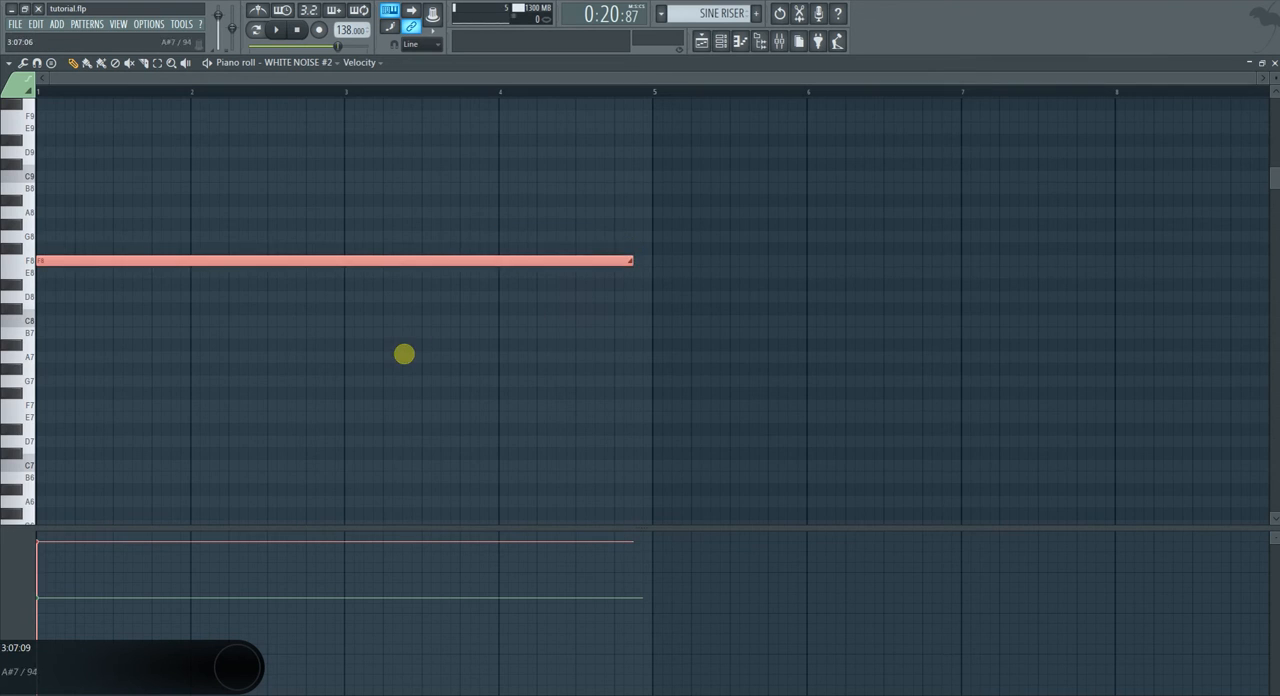
Play the single continuous slide from bar 13, close the piano roll, check the WHITE NOISE #2 channel and stop playback.
scroll(323, 311, "down", 3)
key("space")
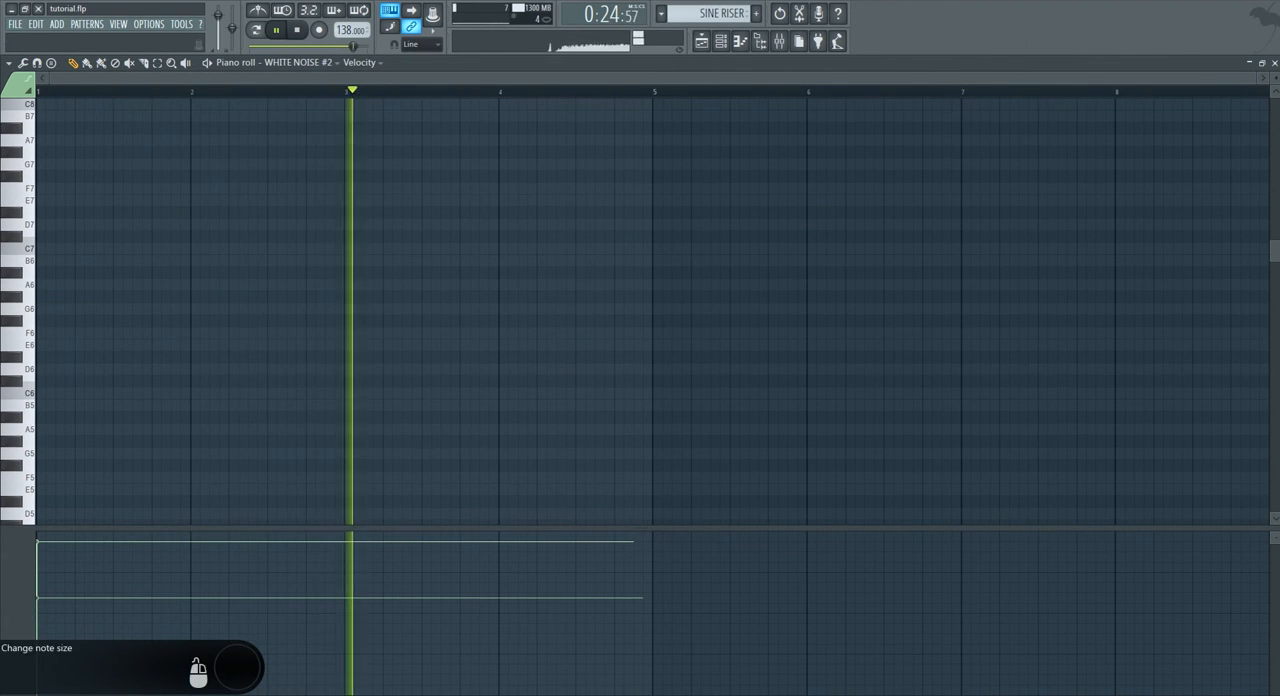
left_click(1275, 63)
left_click(478, 474)
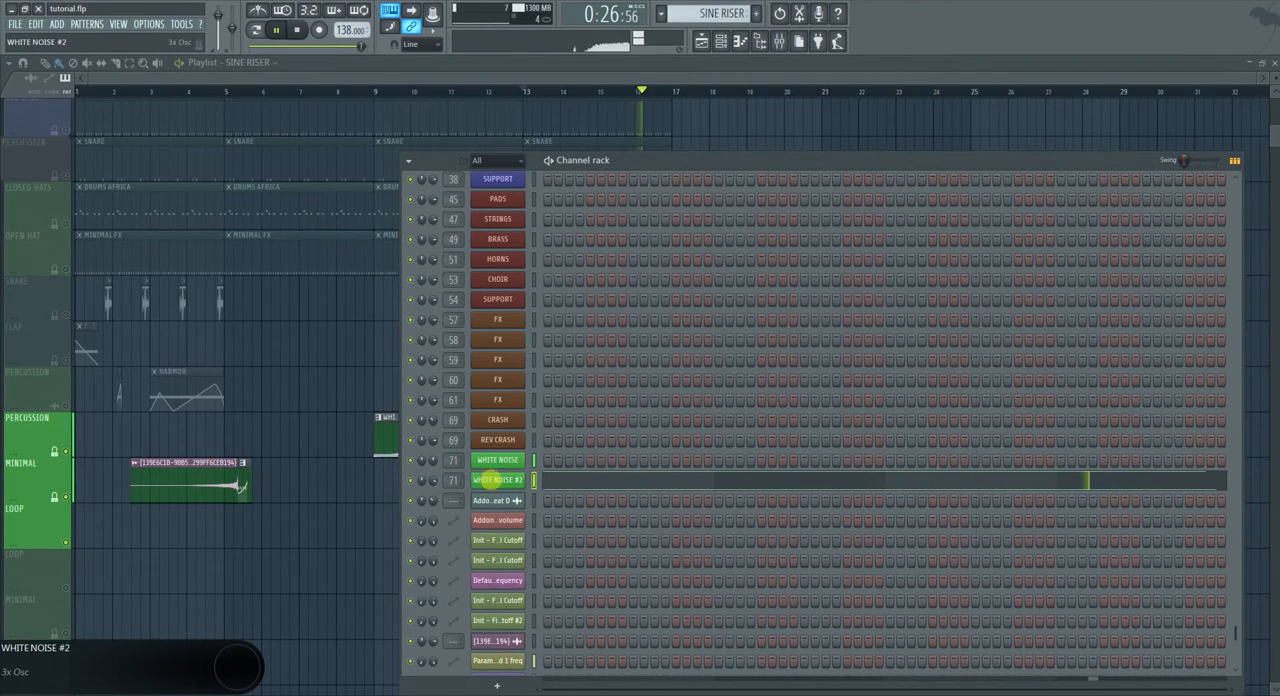
key("space")
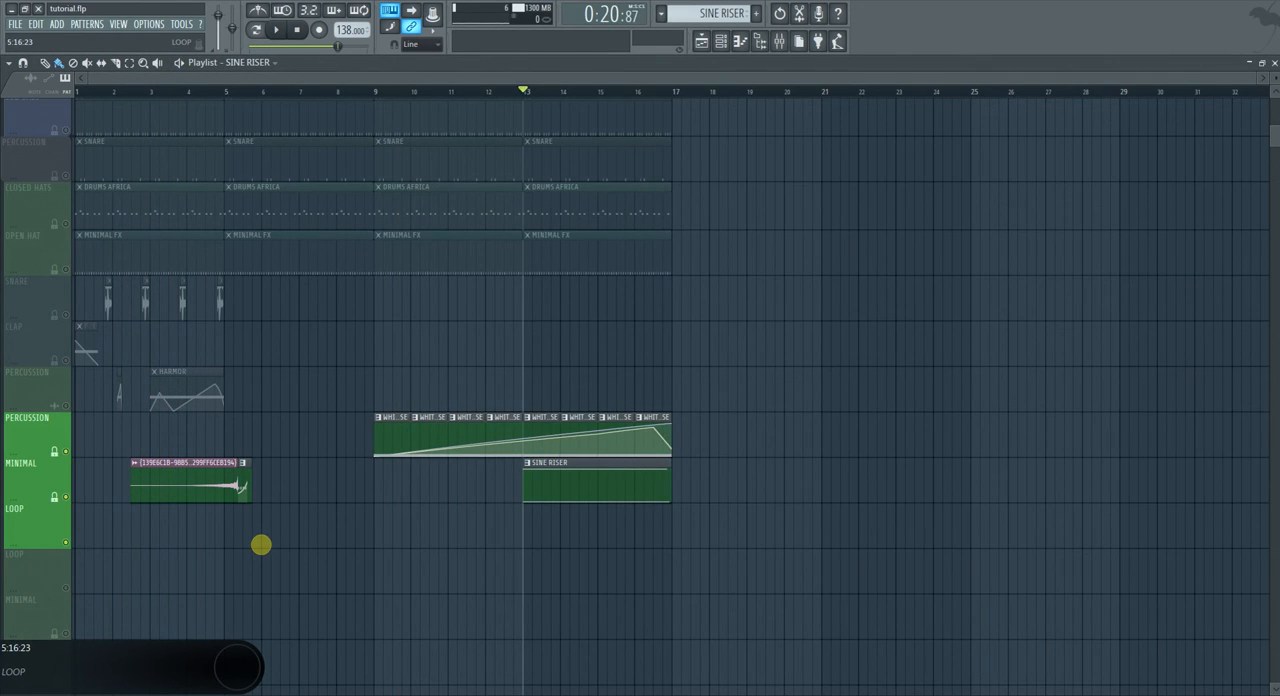
left_click(1152, 694)
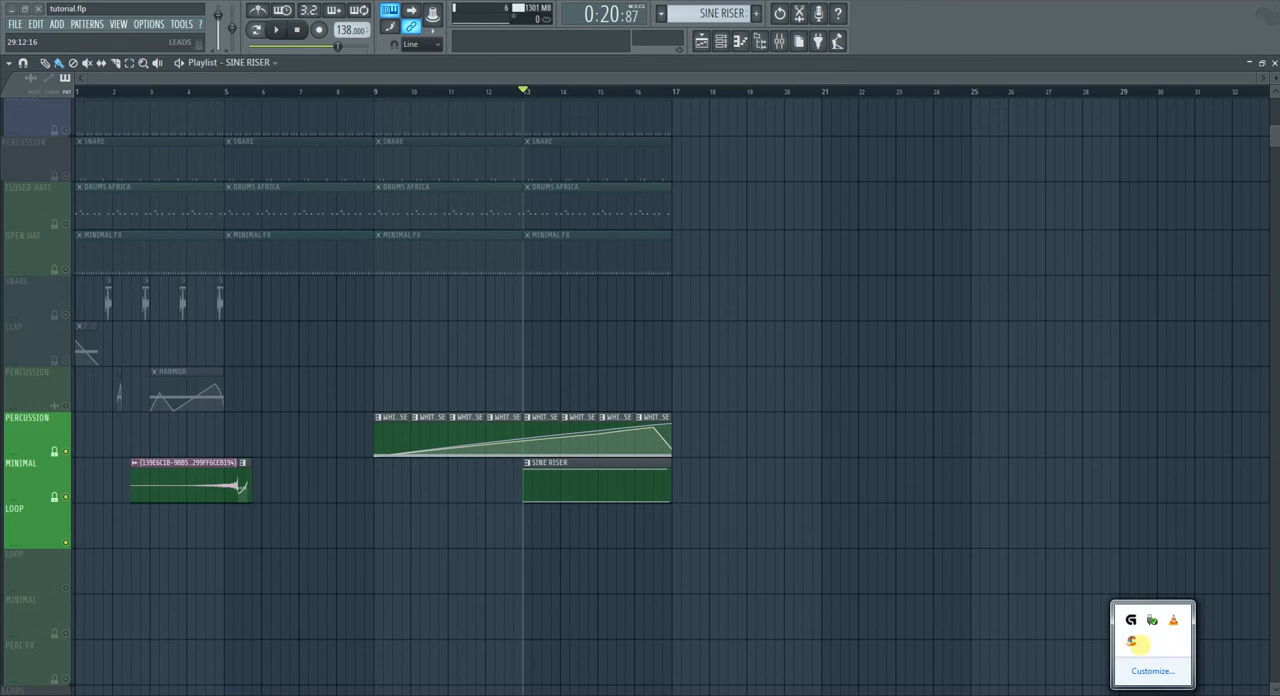